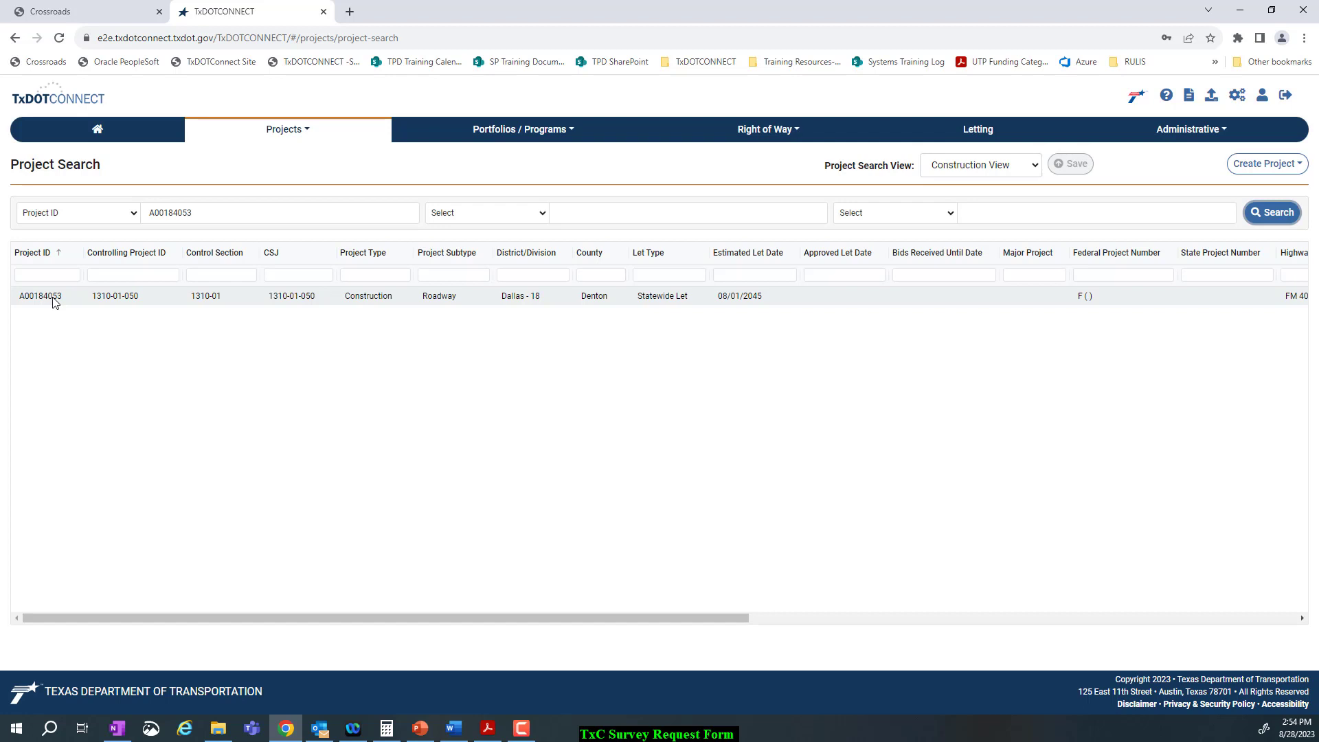
- Open project A00184053 from the search results and go to its Workflow, Forms & Documents page
{"action": "left_click", "coordinate": [54, 301]}
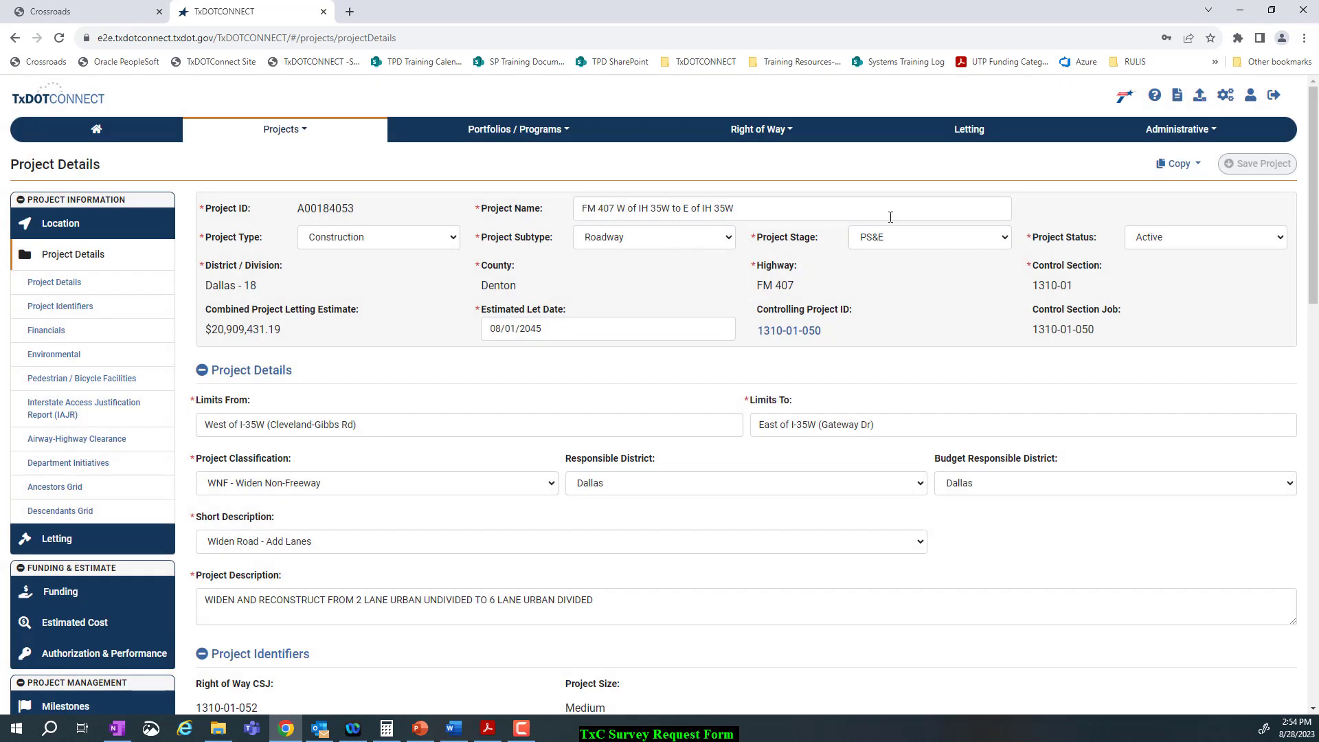
{"action": "left_click", "coordinate": [1188, 137]}
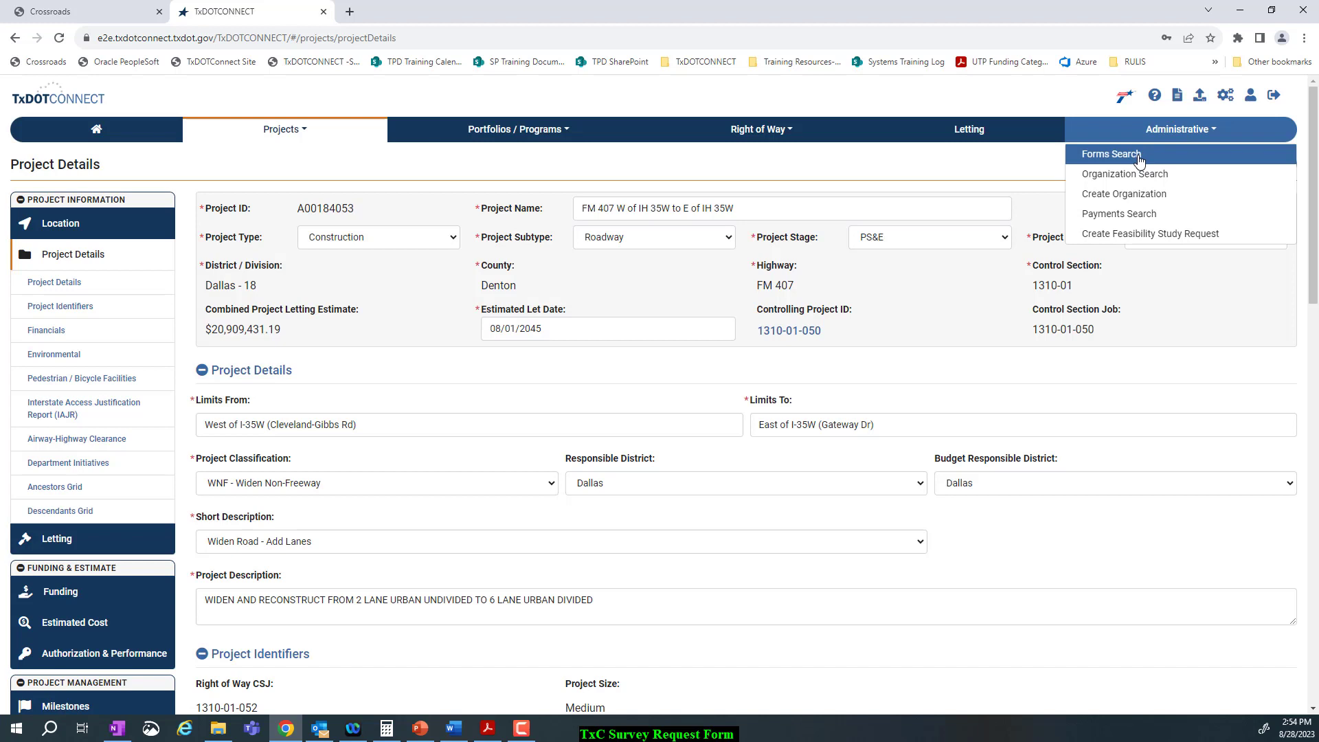
{"action": "left_click", "coordinate": [22, 200]}
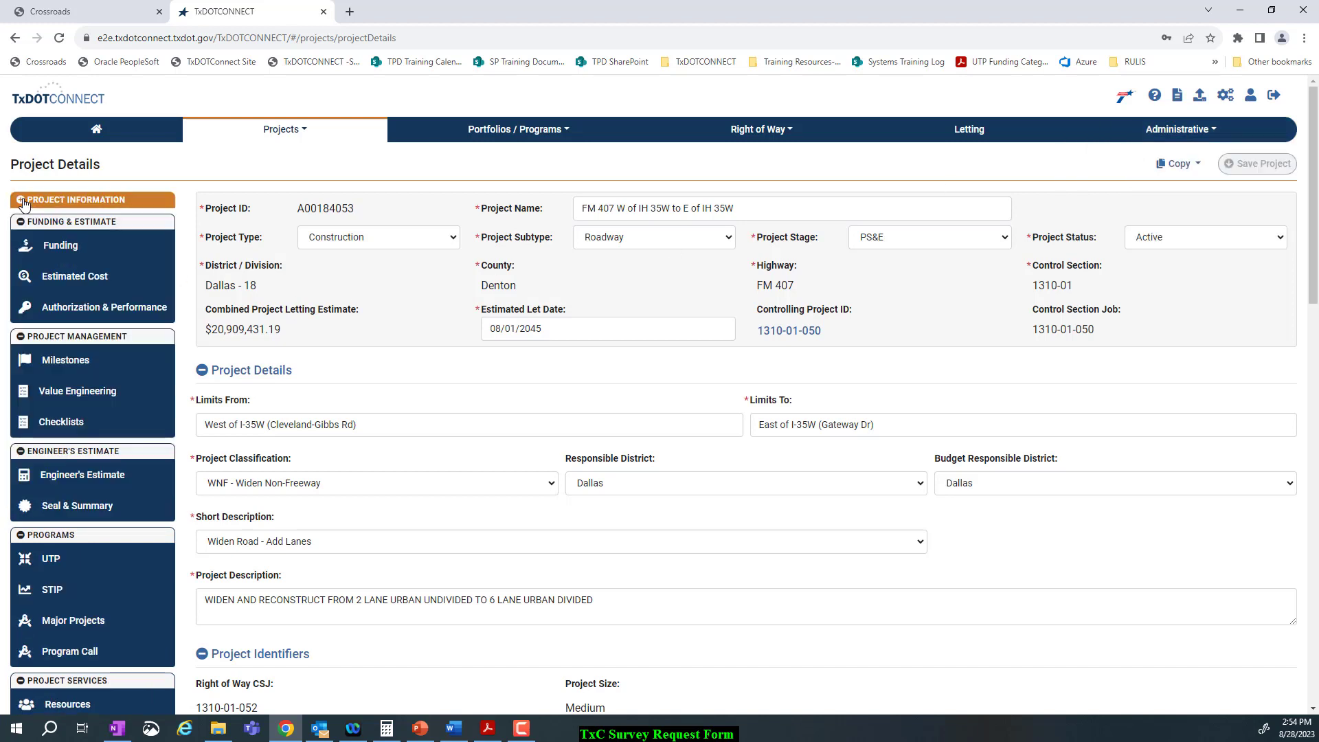
{"action": "left_click", "coordinate": [21, 221]}
{"action": "left_click", "coordinate": [17, 244]}
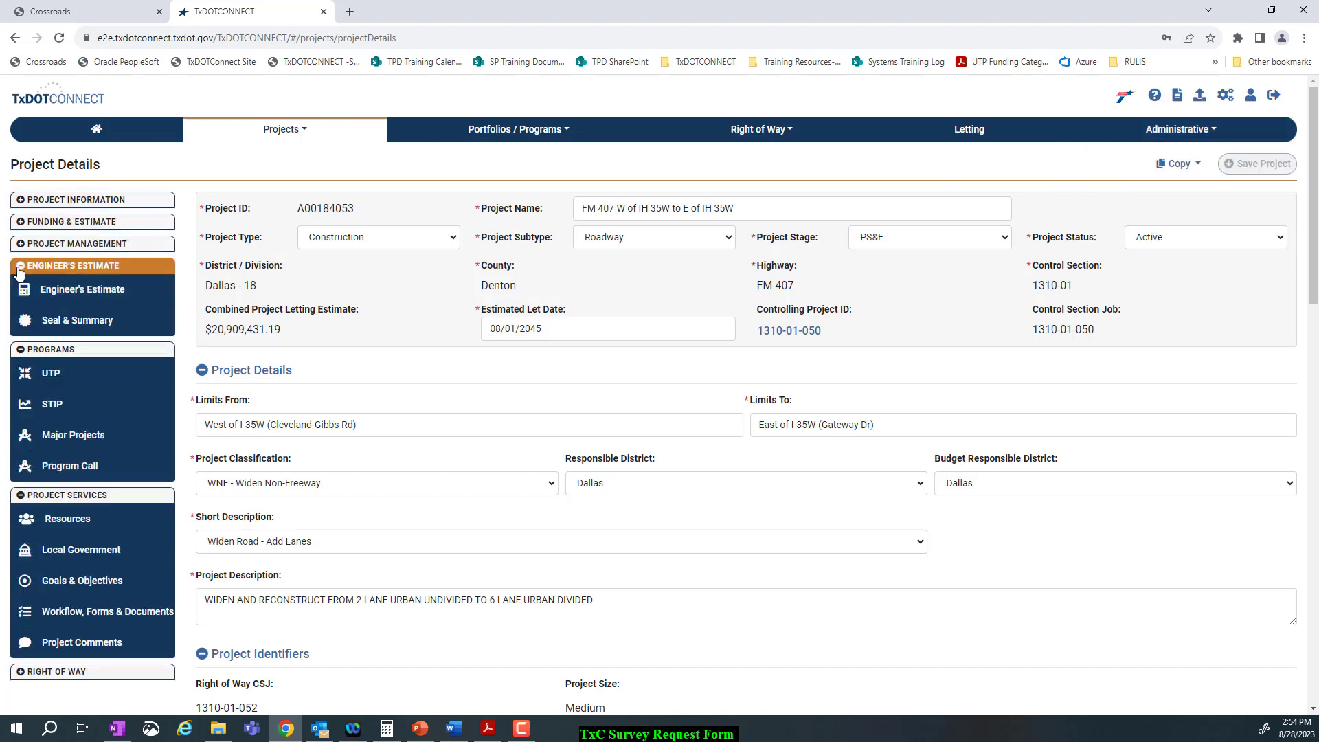
{"action": "left_click", "coordinate": [28, 266]}
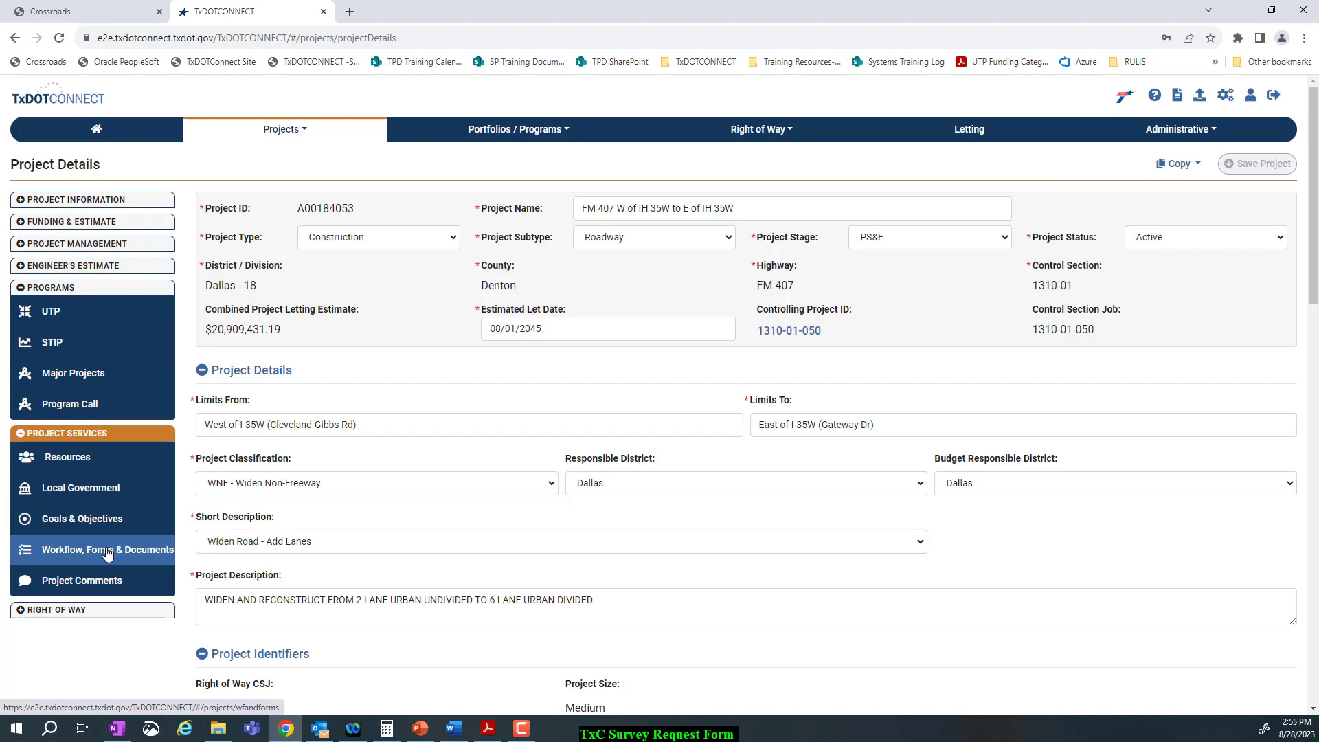
{"action": "left_click", "coordinate": [78, 549]}
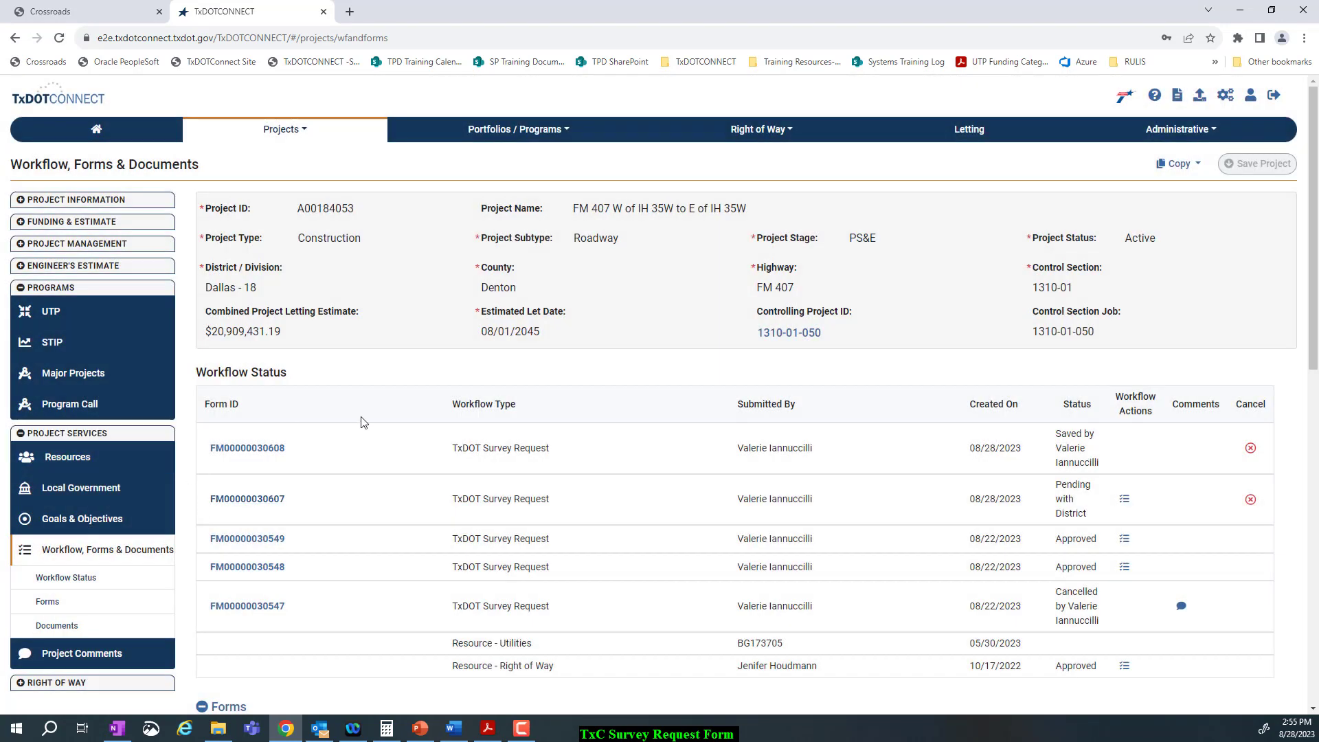
- Open a new TxDOT Survey Request Form from the project's available forms
{"action": "scroll", "coordinate": [1315, 289], "scroll_direction": "down", "scroll_amount": 1}
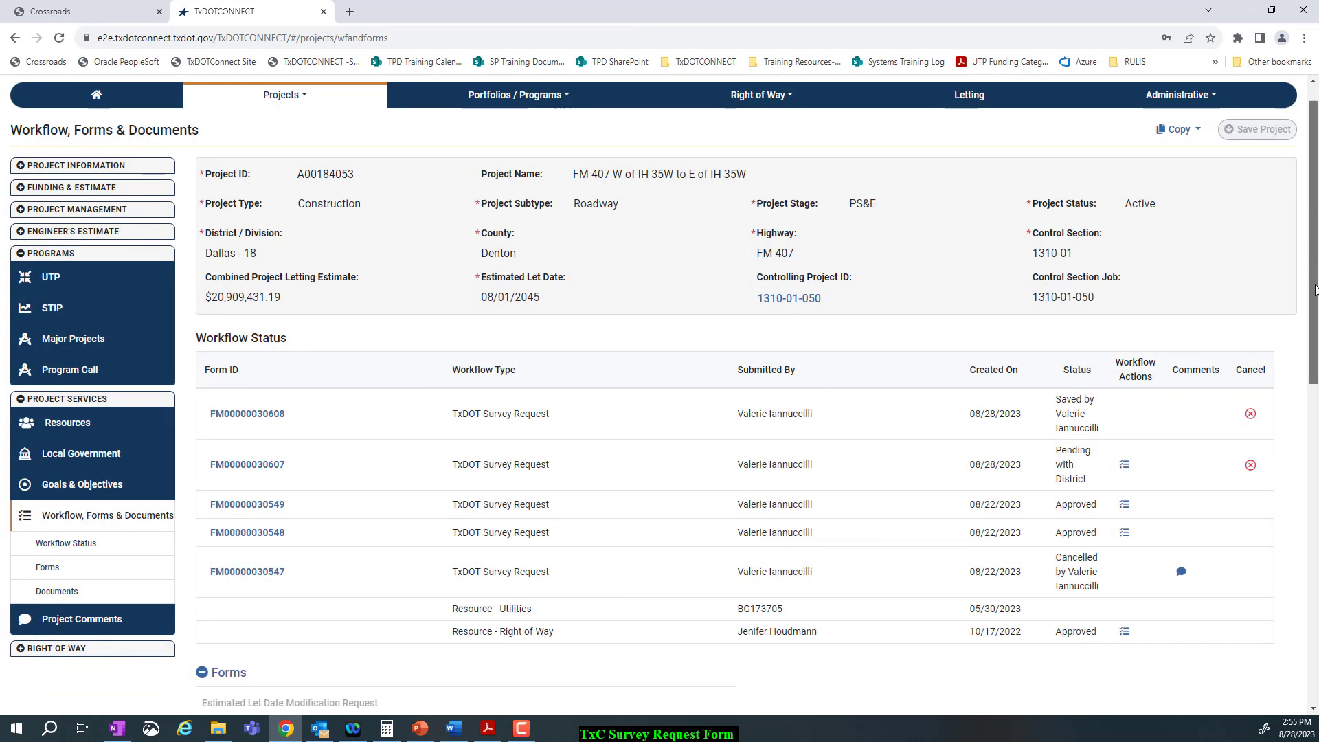
{"action": "scroll", "coordinate": [1314, 289], "scroll_direction": "down", "scroll_amount": 7}
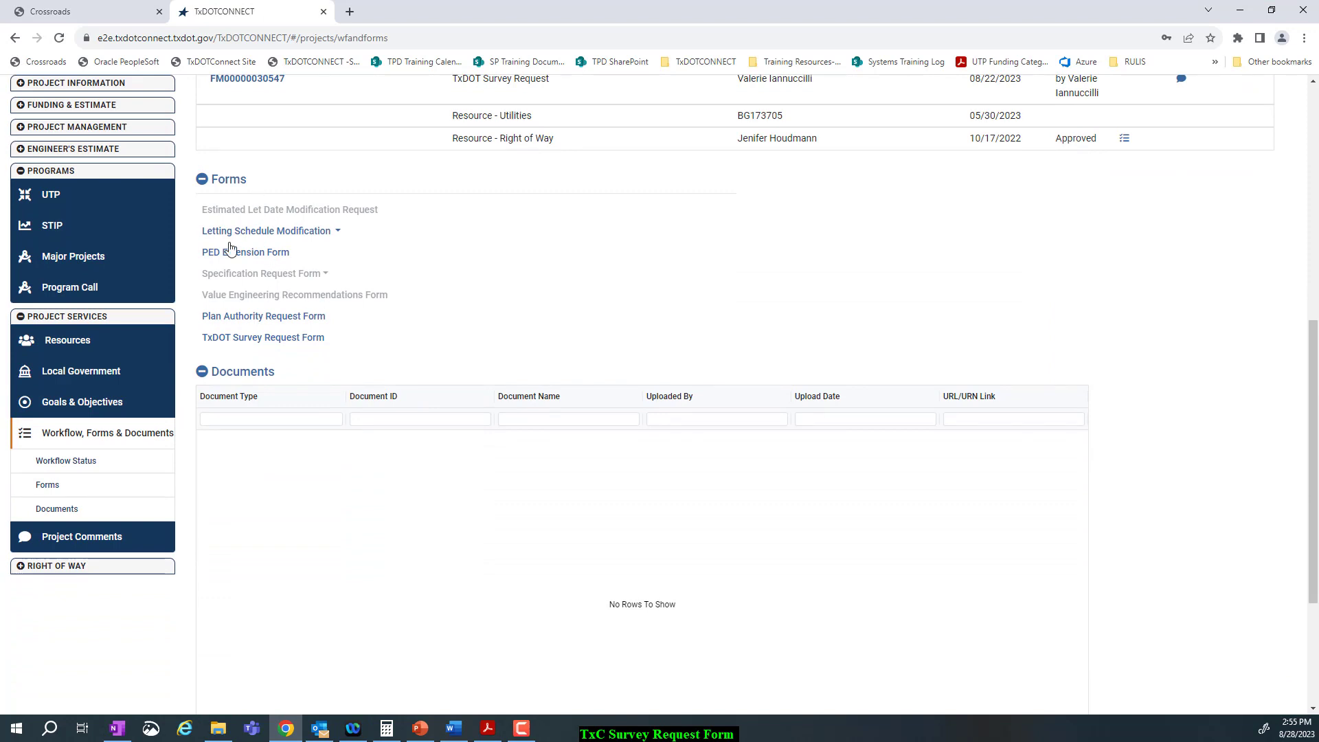
{"action": "left_click", "coordinate": [240, 341]}
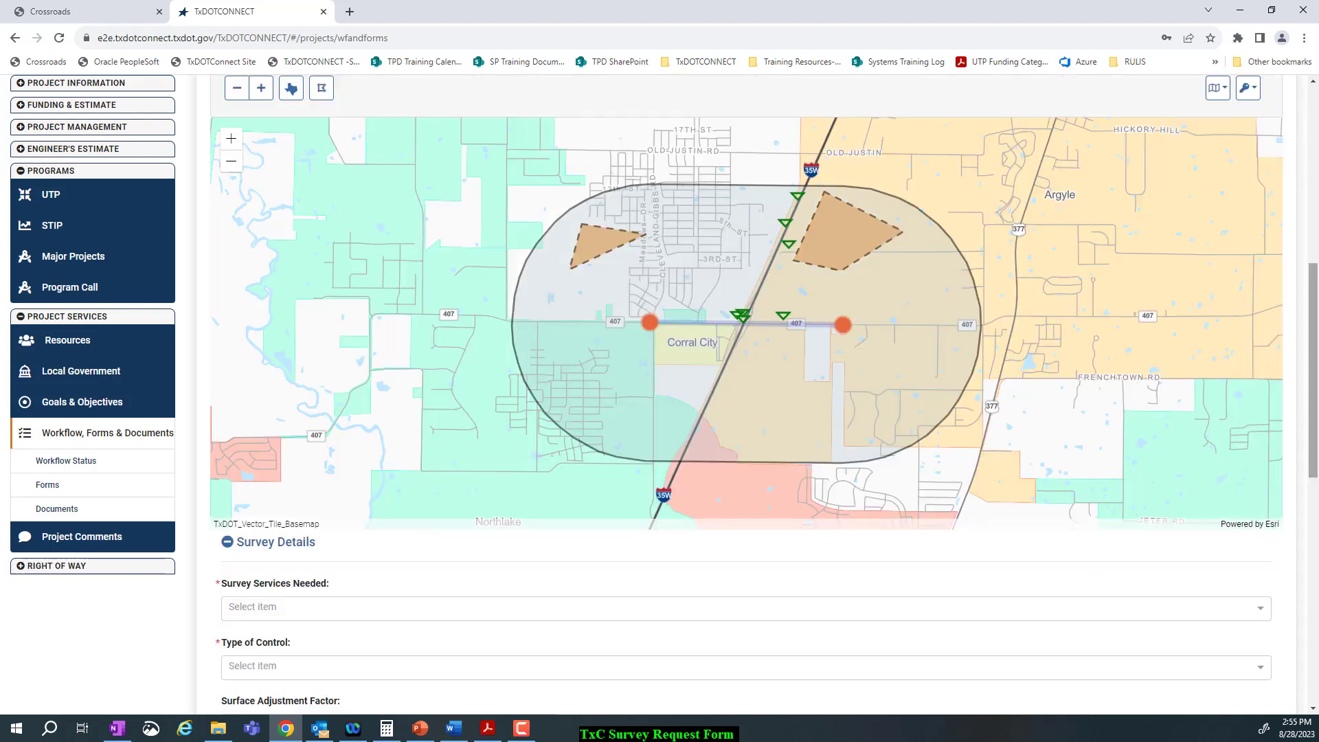
- Review the survey request form's project header and location map, including the available basemap choices
{"action": "left_click_drag", "start_coordinate": [1307, 382], "coordinate": [1305, 277]}
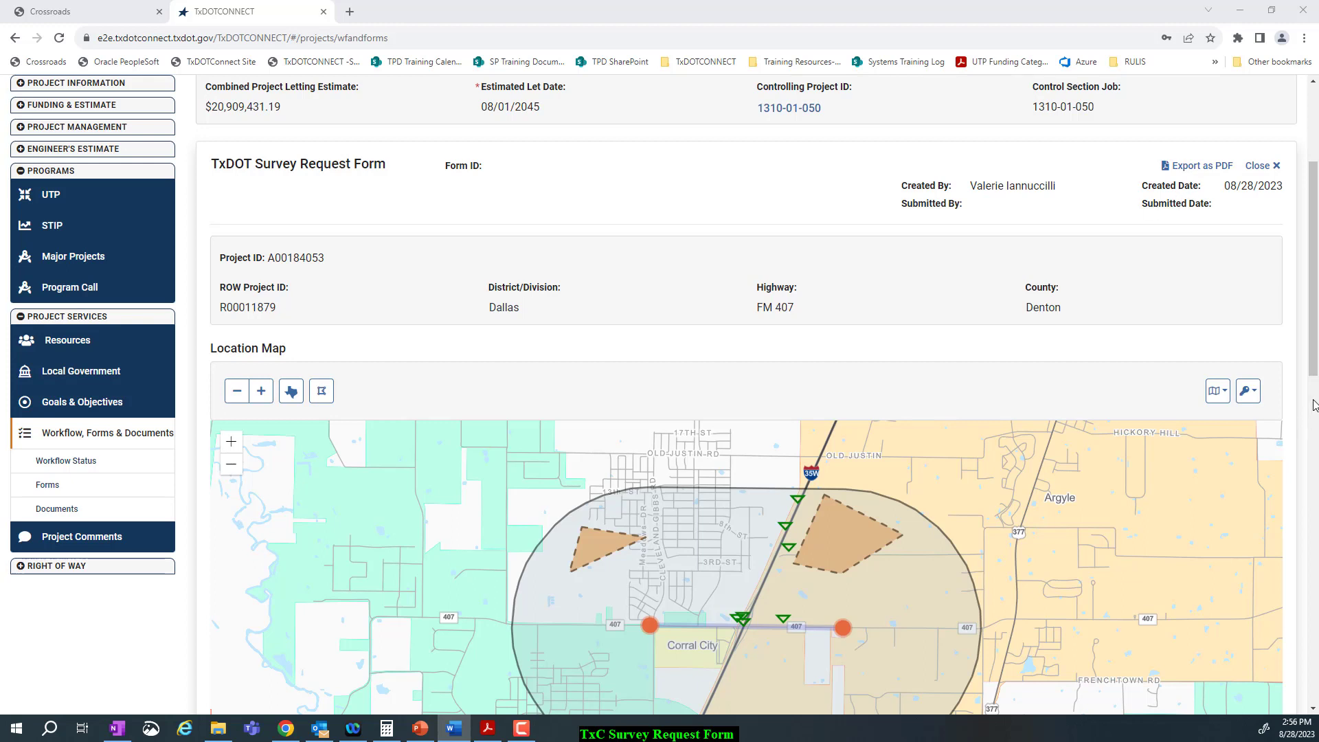
{"action": "left_click_drag", "start_coordinate": [1314, 354], "coordinate": [1314, 426]}
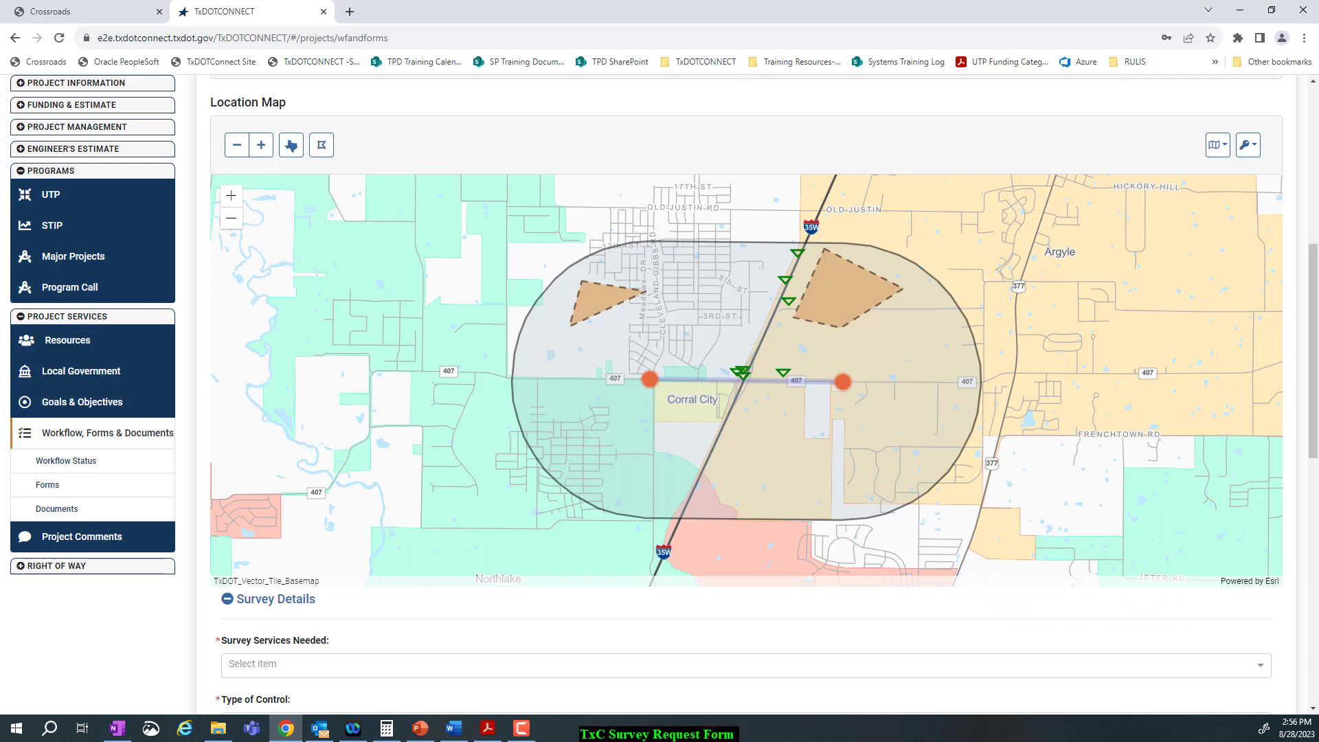
{"action": "left_click", "coordinate": [1217, 152]}
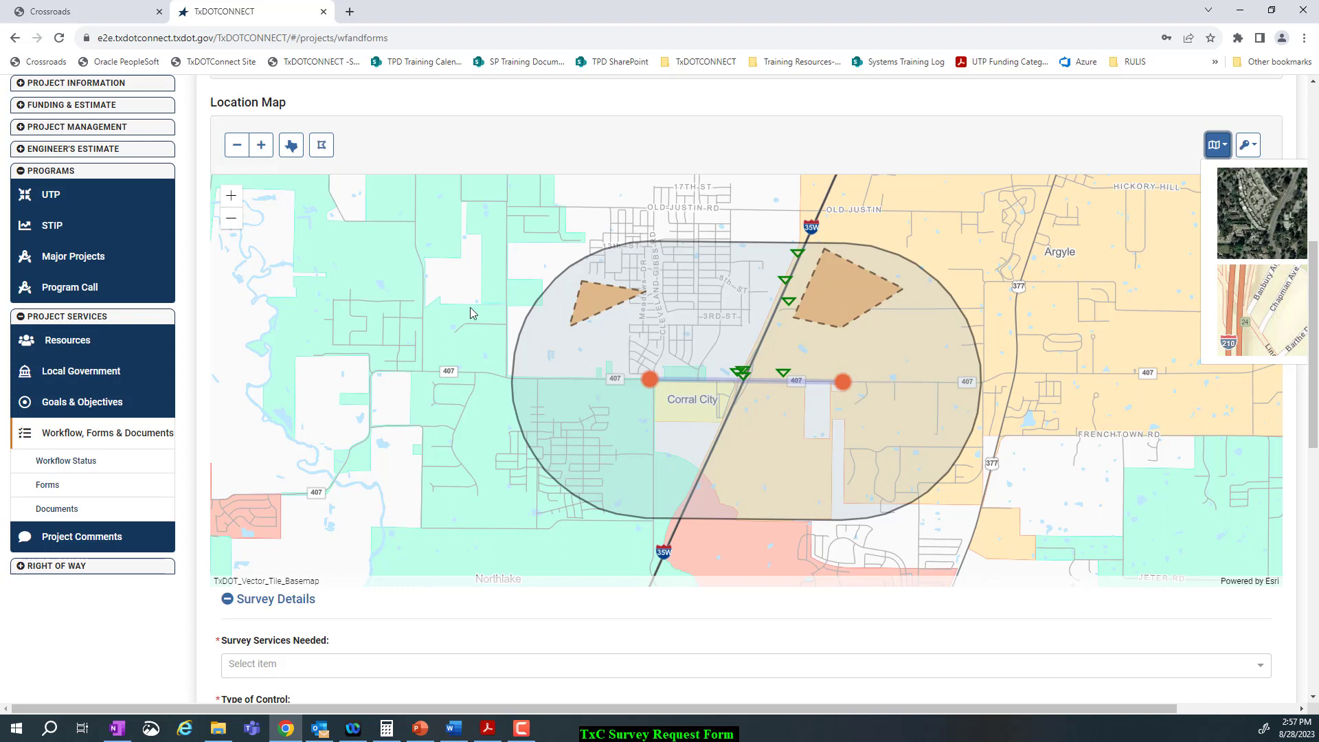
{"action": "key", "text": "alt+Tab"}
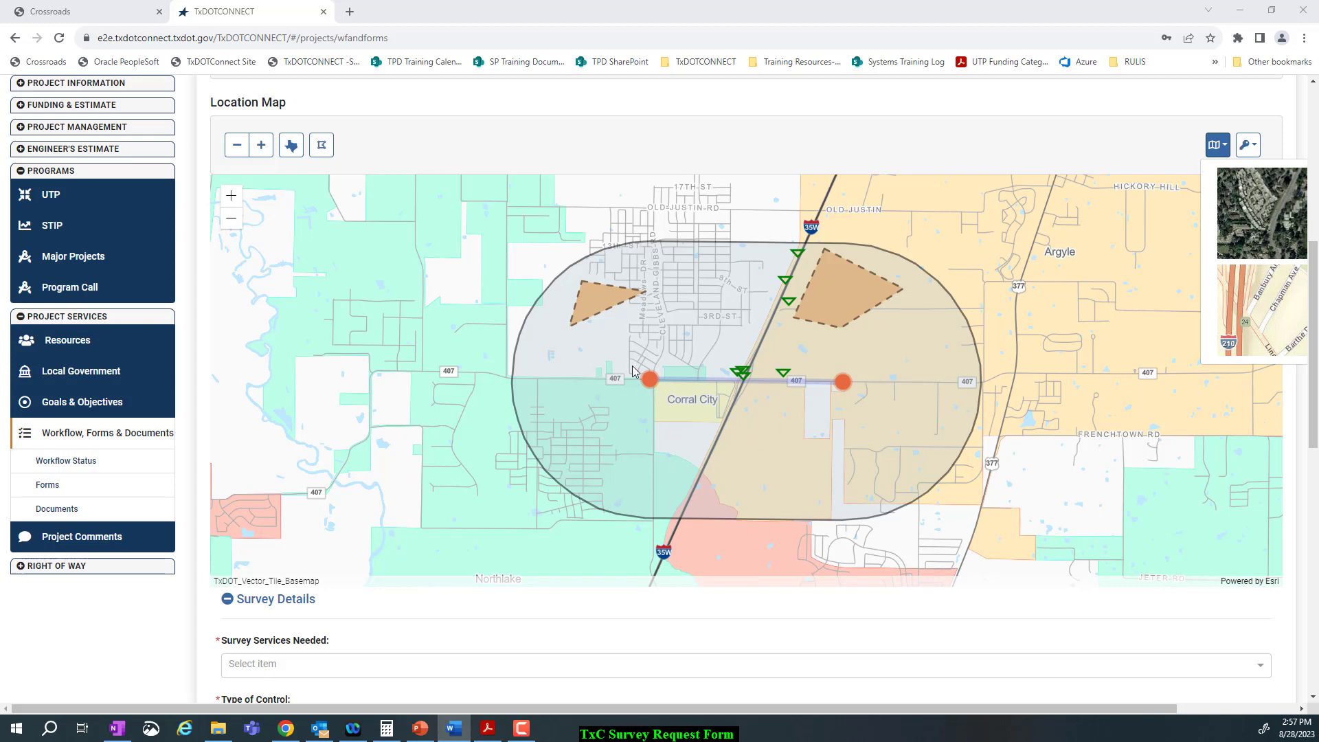
- Draw a four-point survey area polygon on the location map around the eastern end of the FM 407 project line
{"action": "left_click", "coordinate": [327, 156]}
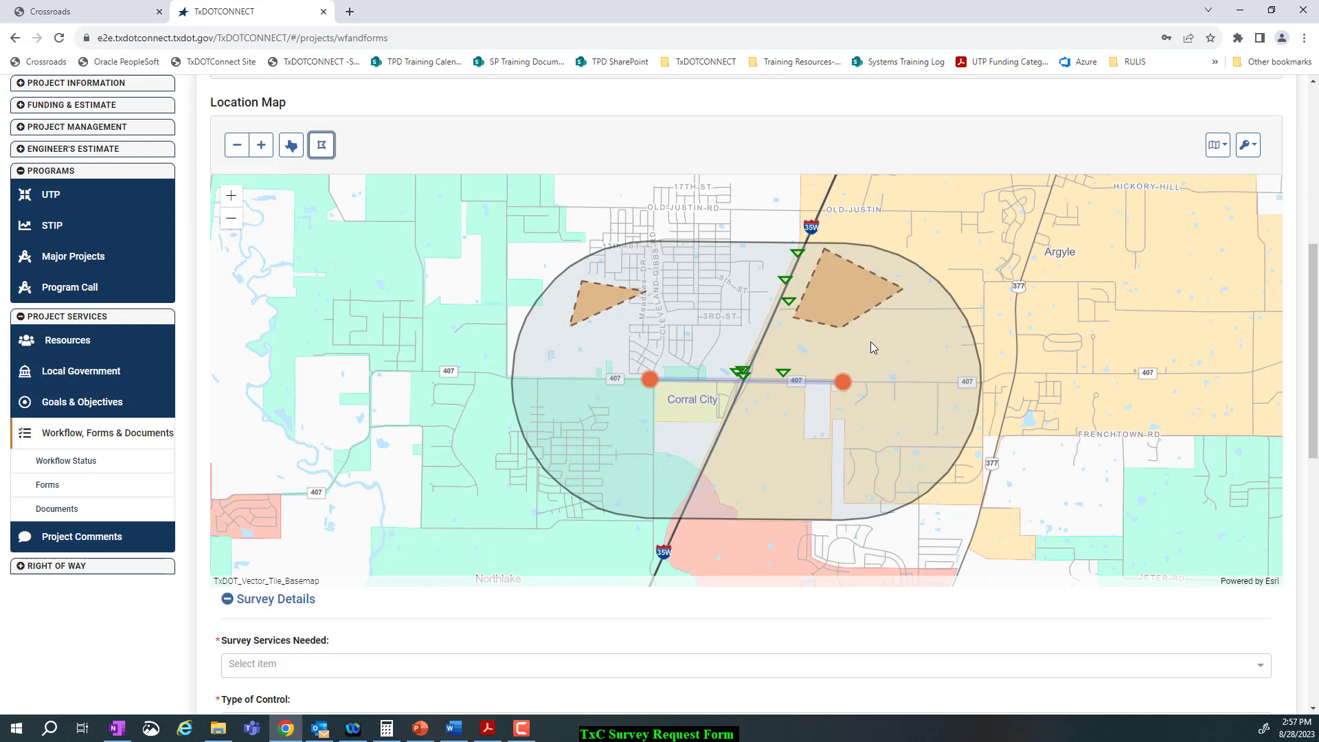
{"action": "left_click", "coordinate": [936, 382]}
{"action": "double_click", "coordinate": [884, 412]}
{"action": "double_click", "coordinate": [836, 413]}
{"action": "left_click", "coordinate": [811, 377]}
{"action": "left_click", "coordinate": [323, 148]}
{"action": "left_click", "coordinate": [933, 338]}
{"action": "left_click", "coordinate": [322, 145]}
{"action": "left_click", "coordinate": [885, 344]}
- Choose As-built Topography and Level Run as the survey services needed, removing any Horizontal Control selection
{"action": "left_click_drag", "start_coordinate": [1312, 320], "coordinate": [1314, 467]}
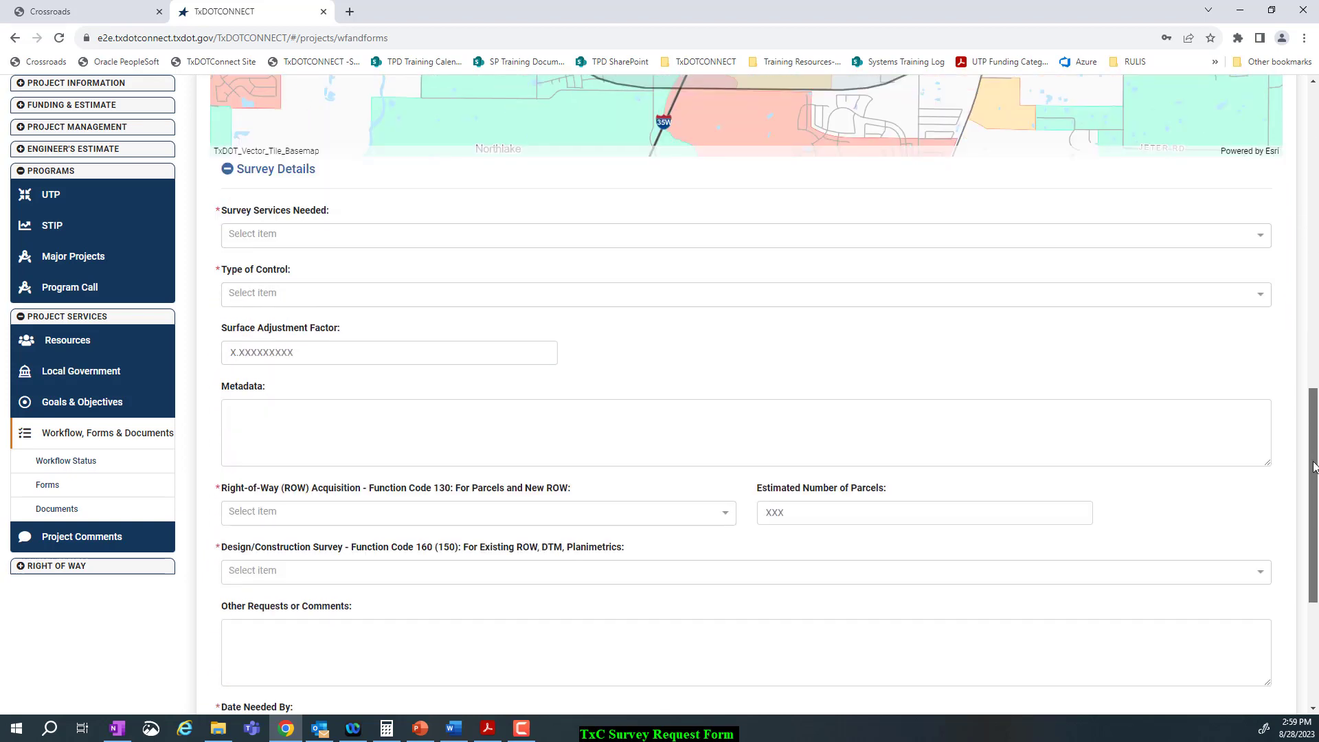
{"action": "left_click", "coordinate": [272, 235]}
{"action": "left_click", "coordinate": [281, 286]}
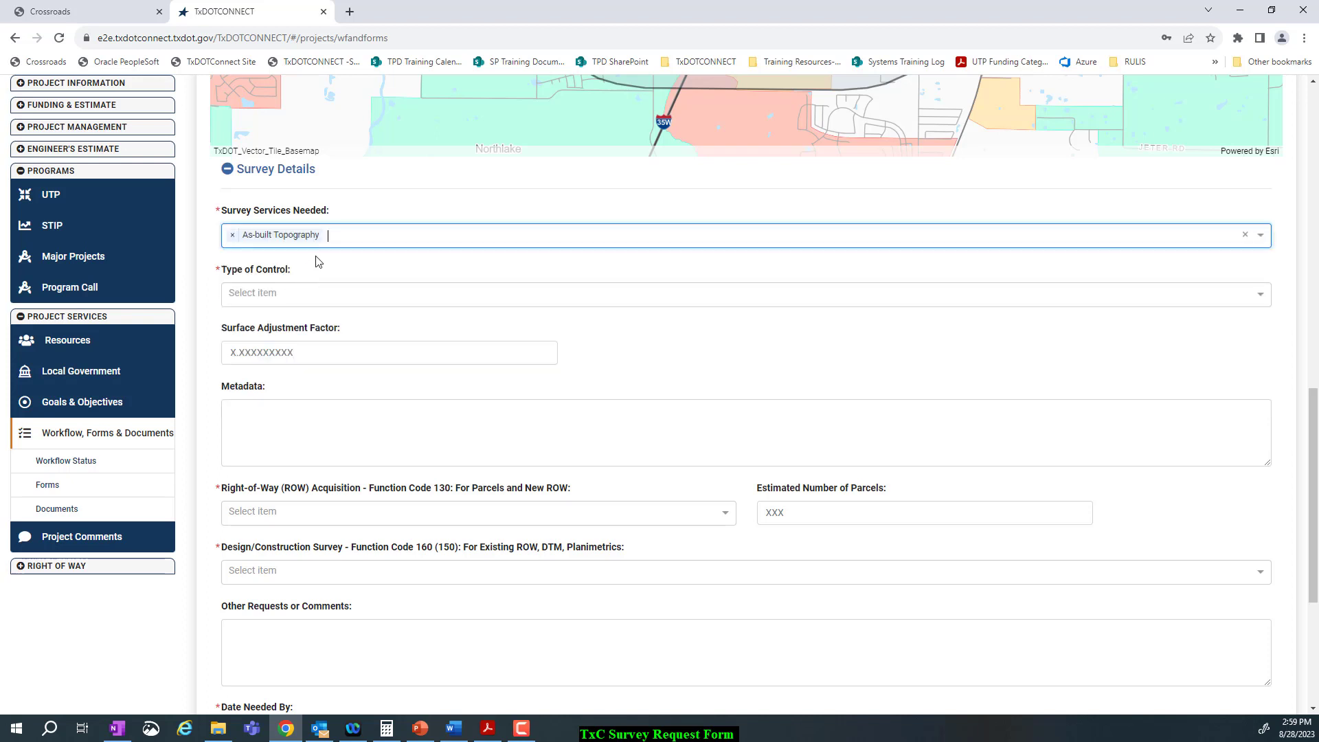
{"action": "left_click", "coordinate": [376, 240]}
{"action": "left_click", "coordinate": [330, 339]}
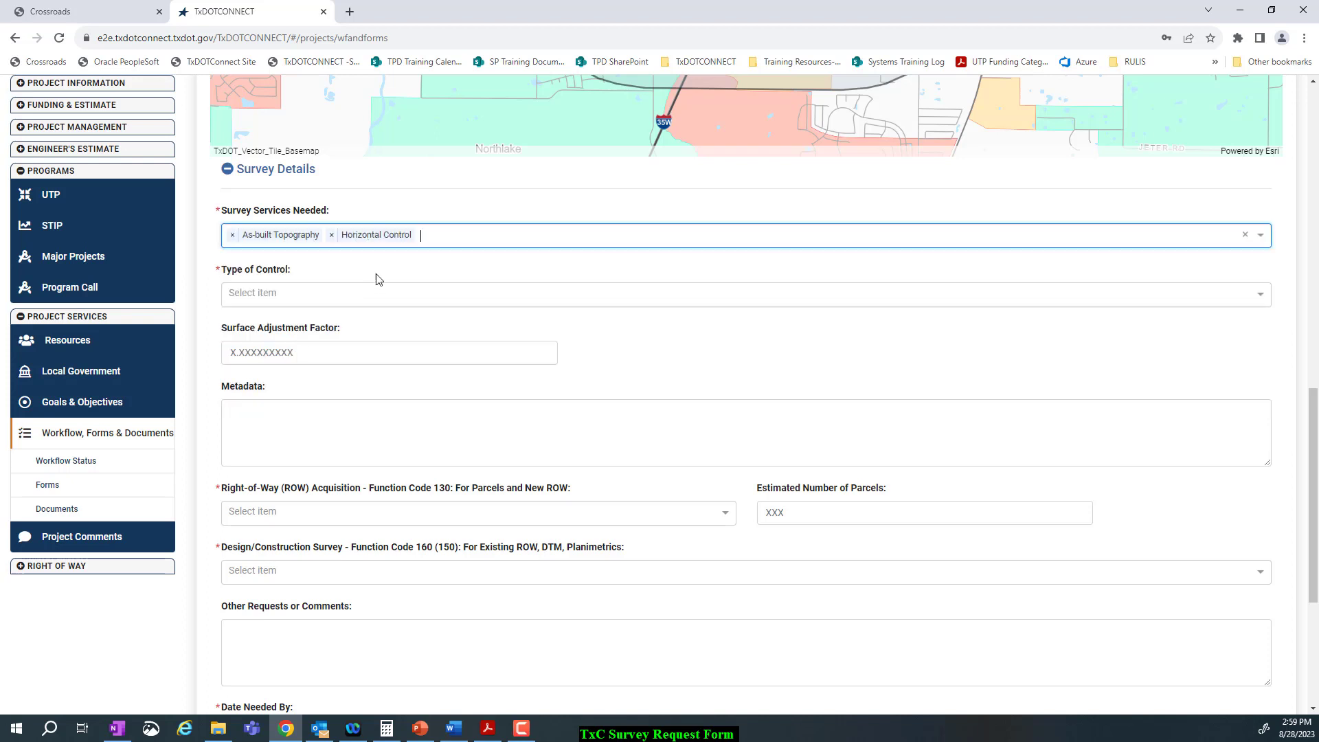
{"action": "left_click", "coordinate": [332, 236]}
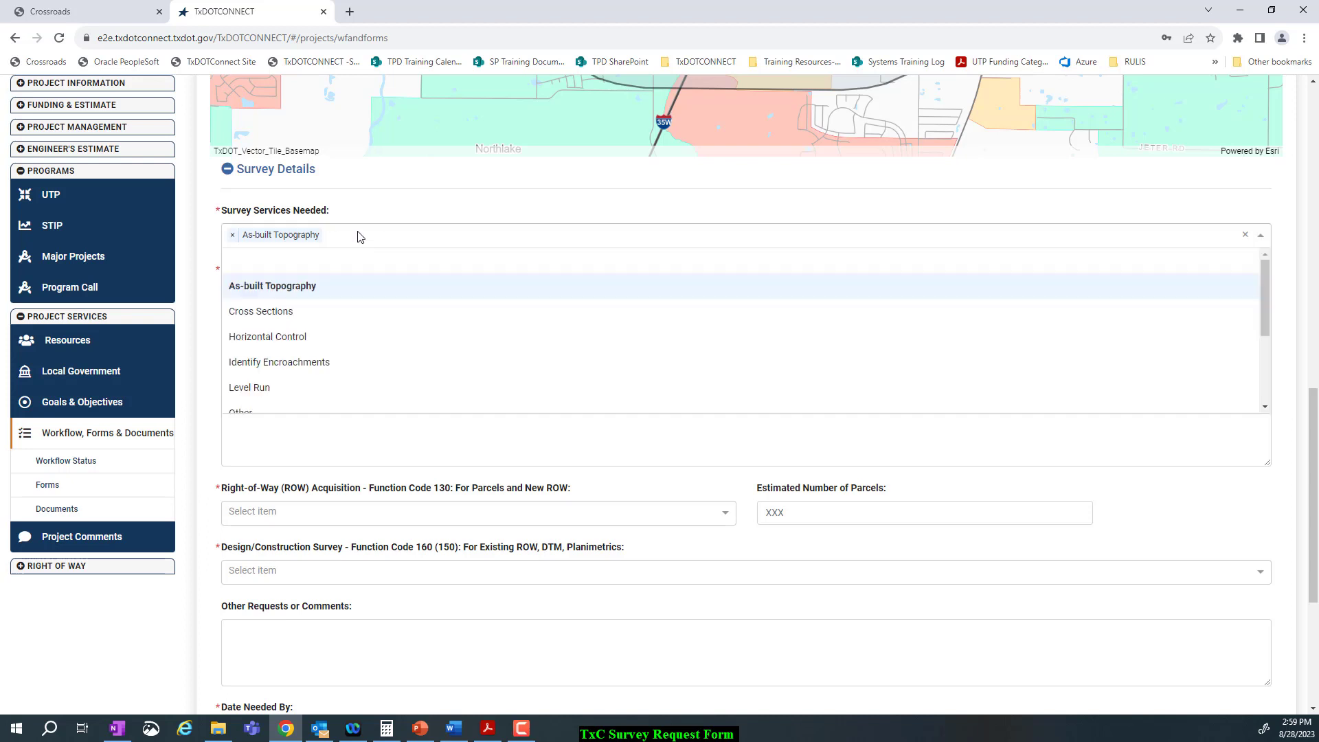
{"action": "left_click", "coordinate": [300, 385]}
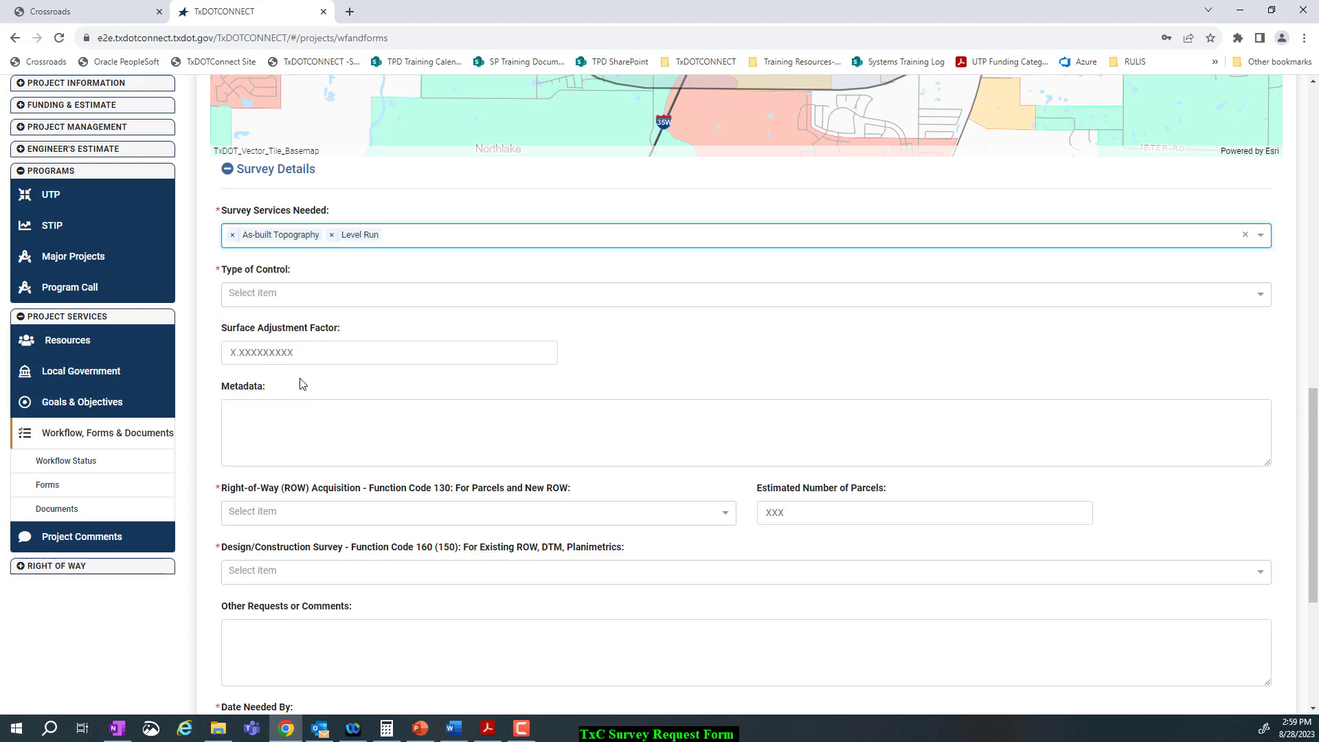
- Set the type of control to To Be Determined and leave the metadata blank
{"action": "left_click", "coordinate": [258, 296]}
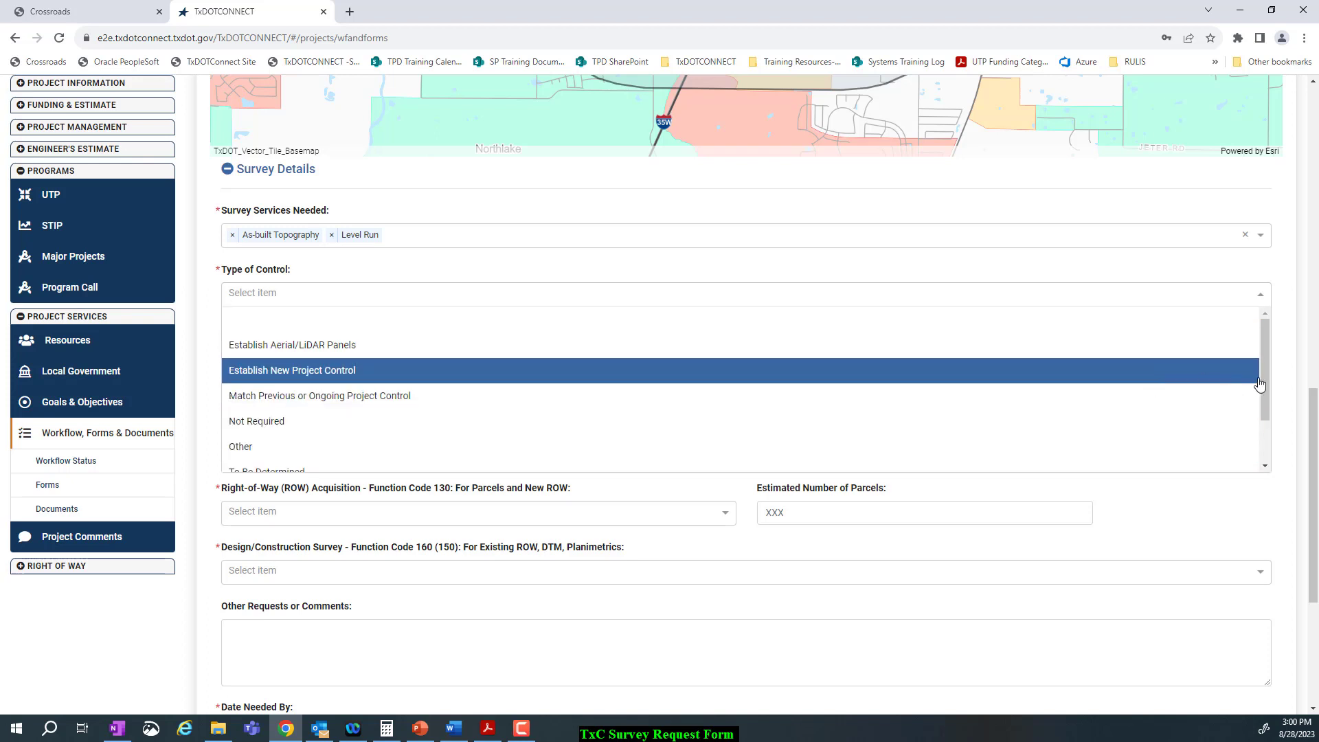
{"action": "left_click_drag", "start_coordinate": [1263, 387], "coordinate": [821, 430]}
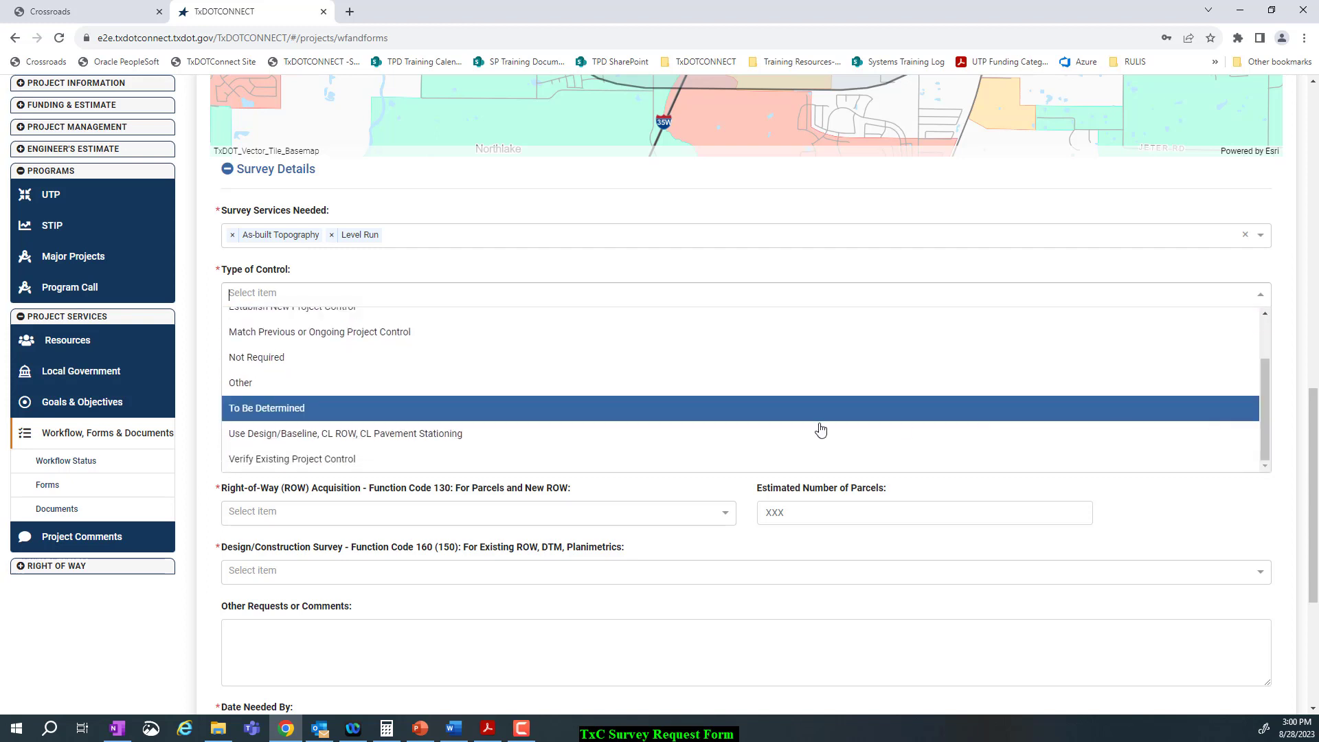
{"action": "left_click", "coordinate": [590, 411]}
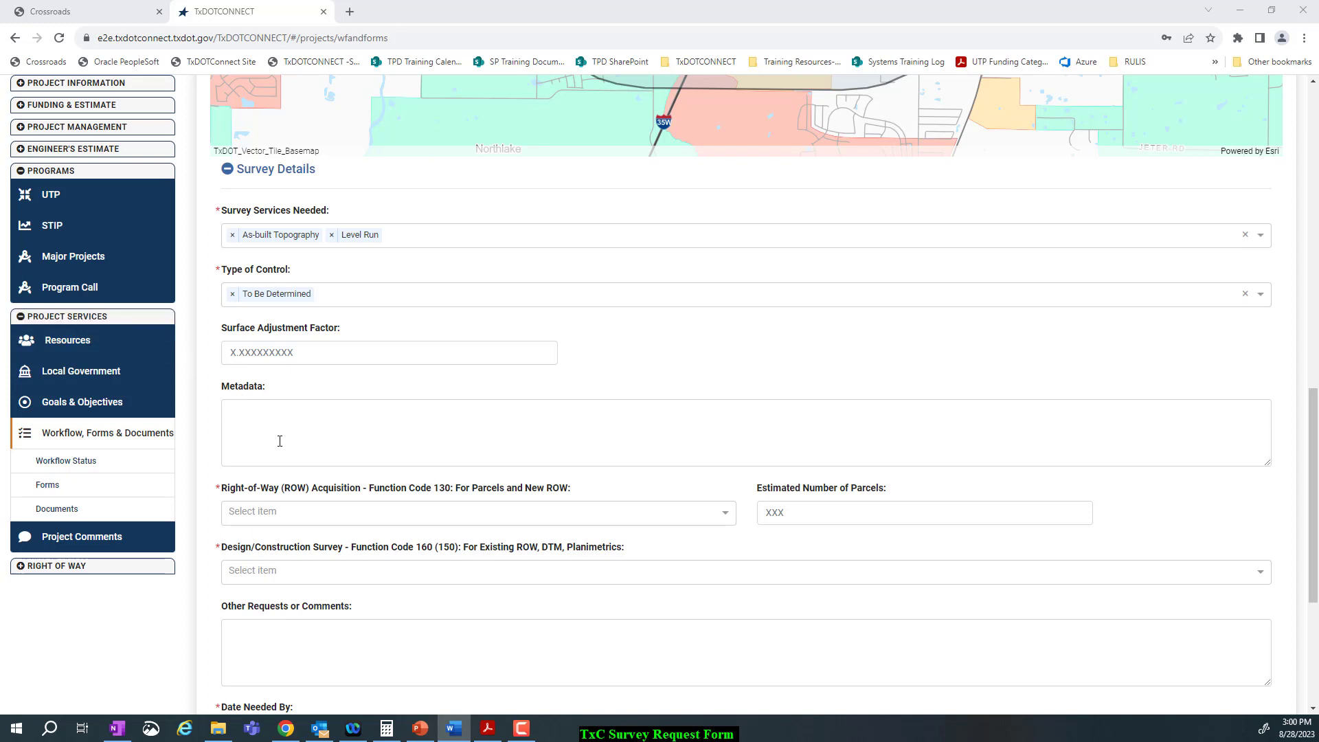
{"action": "left_click", "coordinate": [306, 437]}
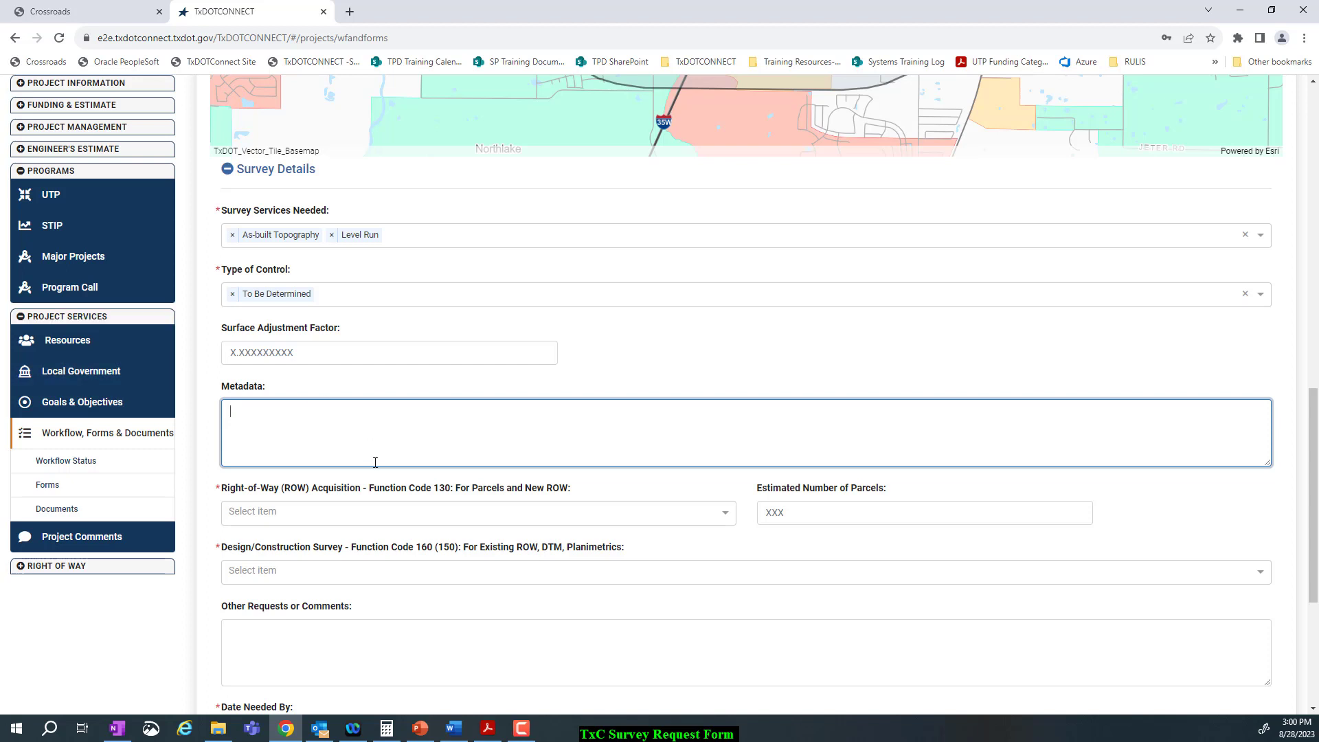
- Choose Locate Structures within 50 feet of Proposed ROW and Ownership Spreadsheet for ROW acquisition, with 10 estimated parcels
{"action": "left_click", "coordinate": [278, 512]}
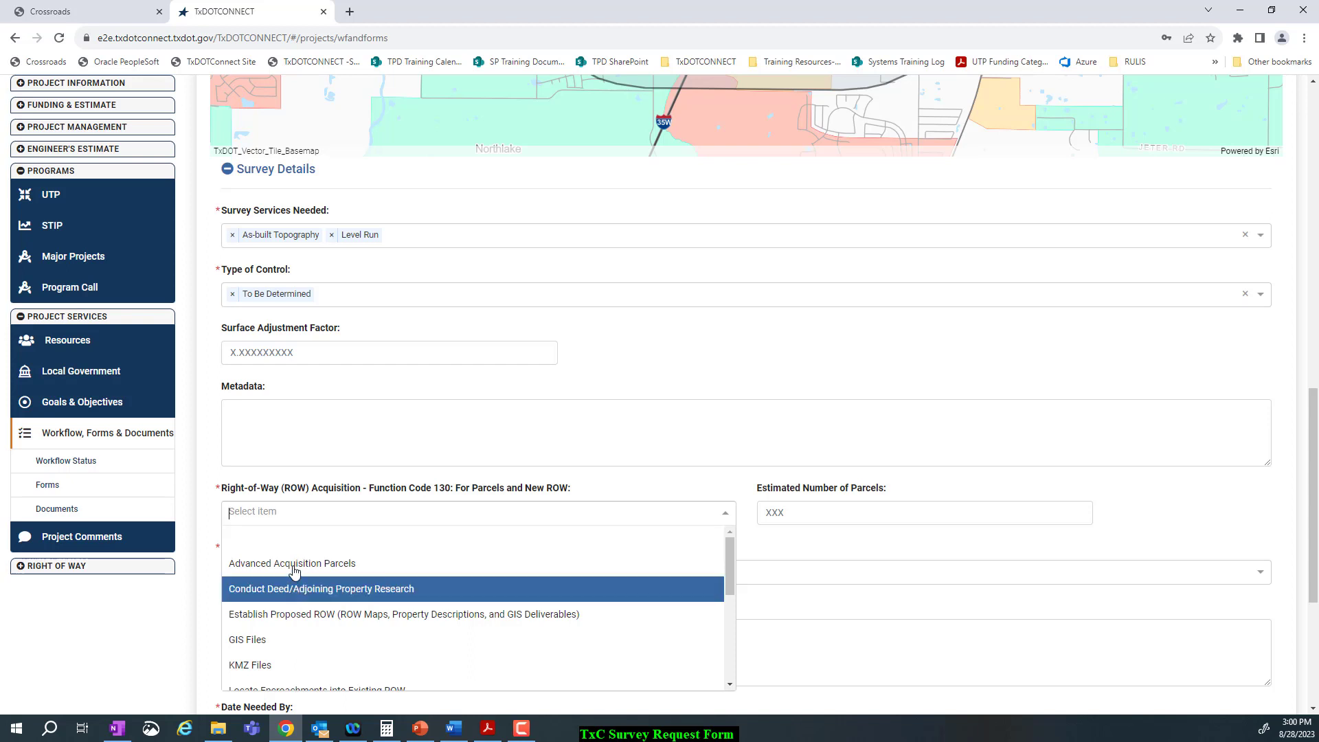
{"action": "left_click_drag", "start_coordinate": [731, 565], "coordinate": [732, 624]}
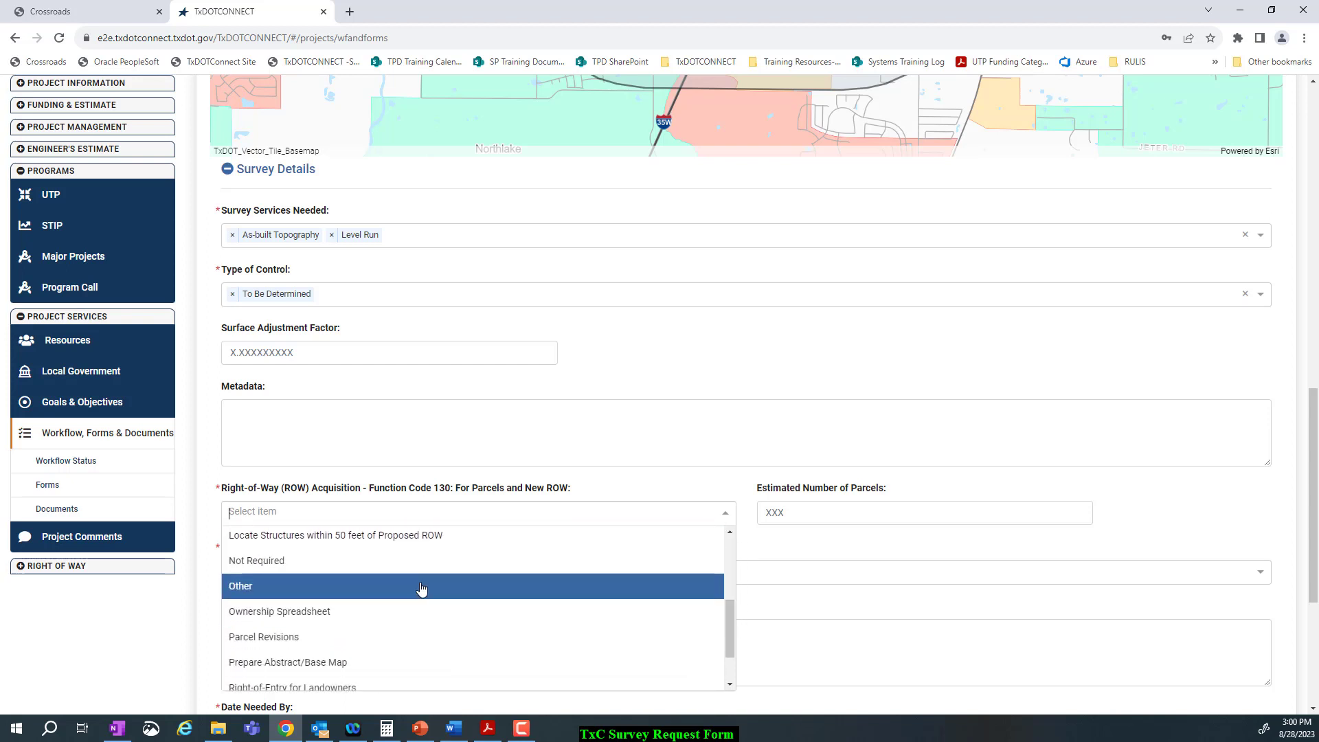
{"action": "left_click_drag", "start_coordinate": [731, 606], "coordinate": [732, 631]}
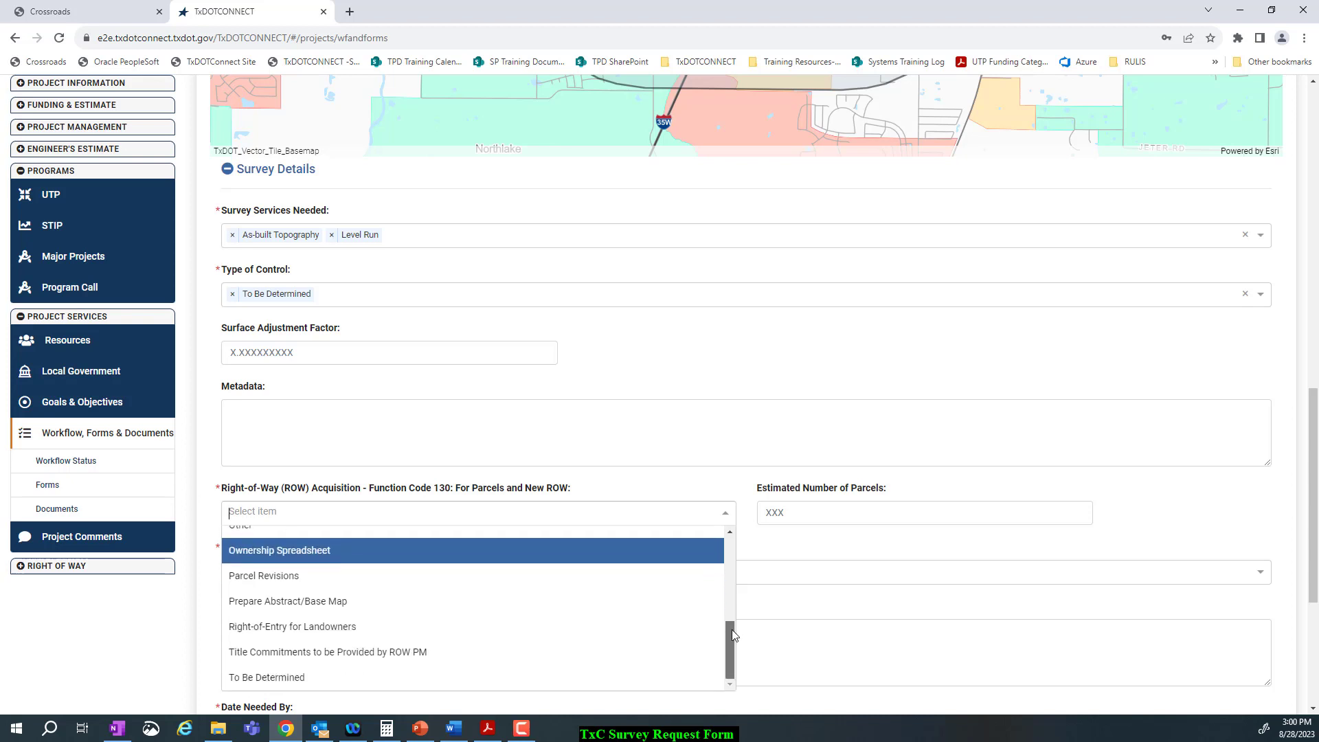
{"action": "left_click_drag", "start_coordinate": [732, 630], "coordinate": [729, 577]}
{"action": "left_click", "coordinate": [598, 567]}
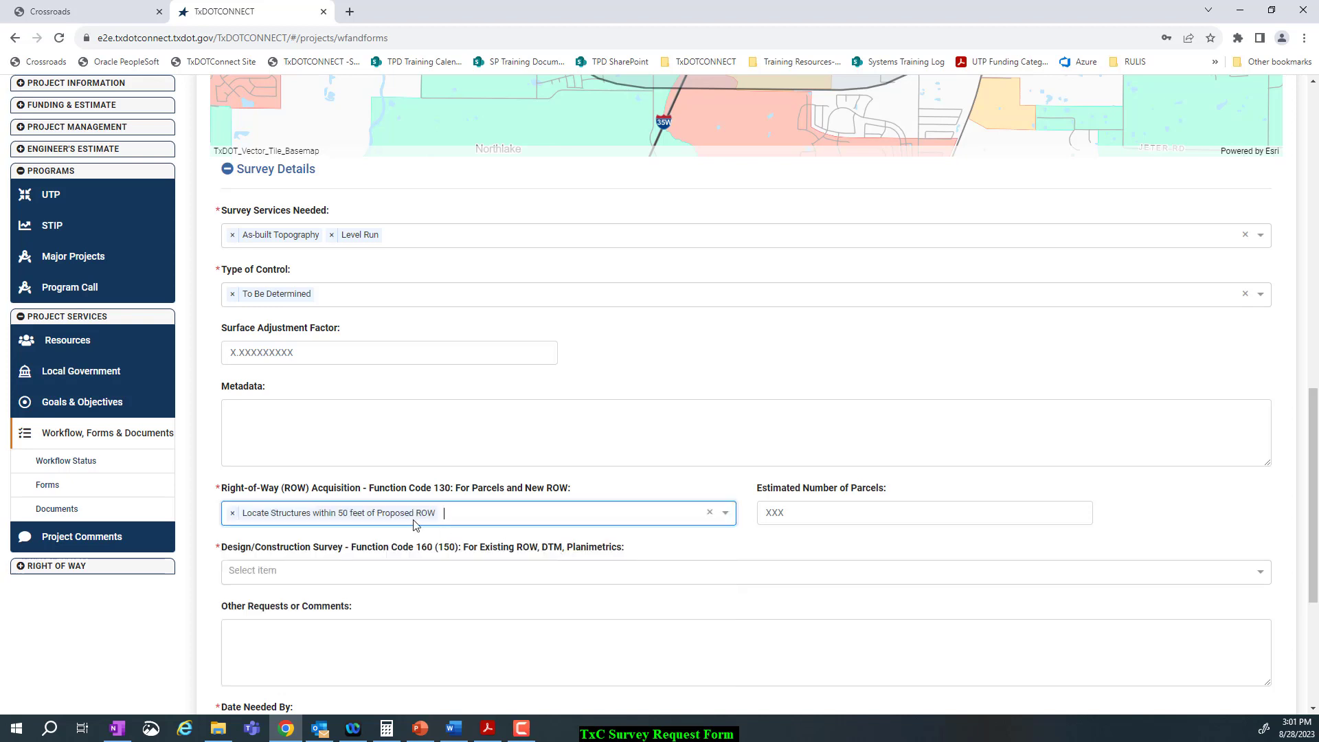
{"action": "left_click", "coordinate": [724, 514]}
{"action": "left_click", "coordinate": [618, 640]}
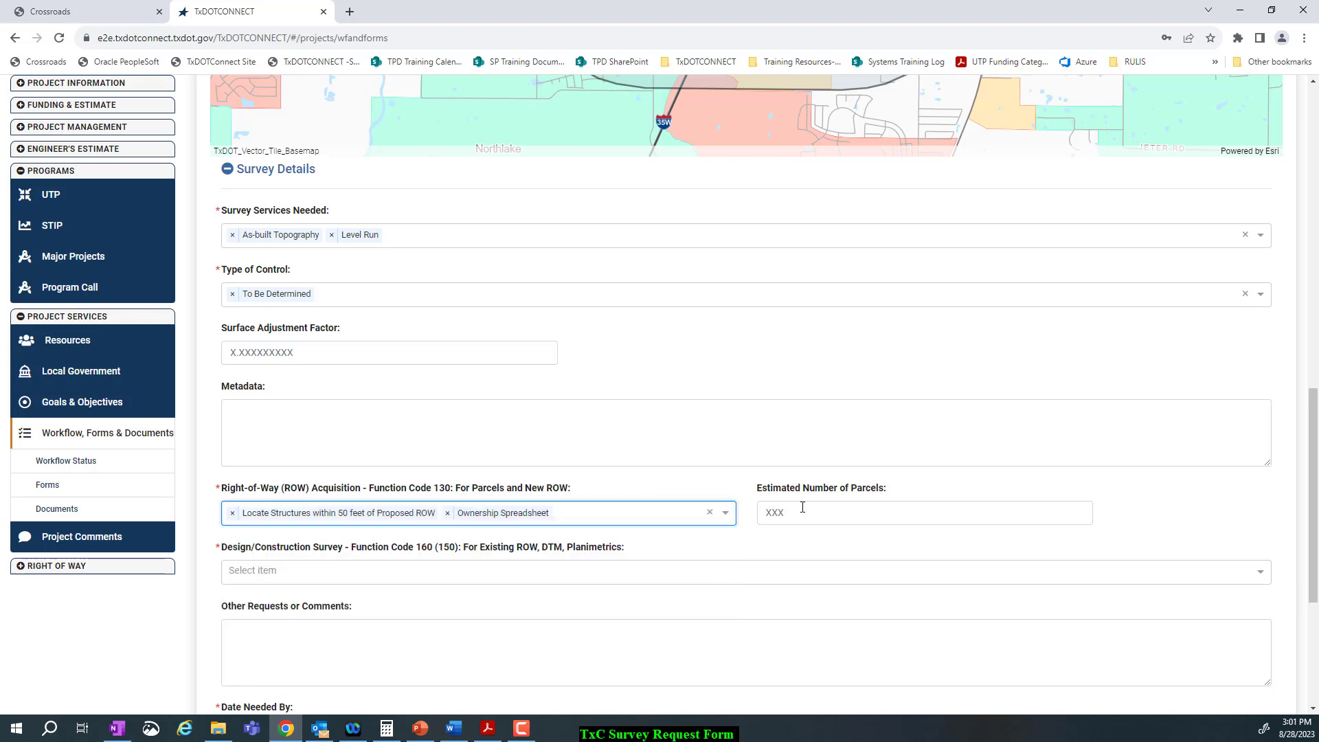
{"action": "left_click", "coordinate": [803, 507]}
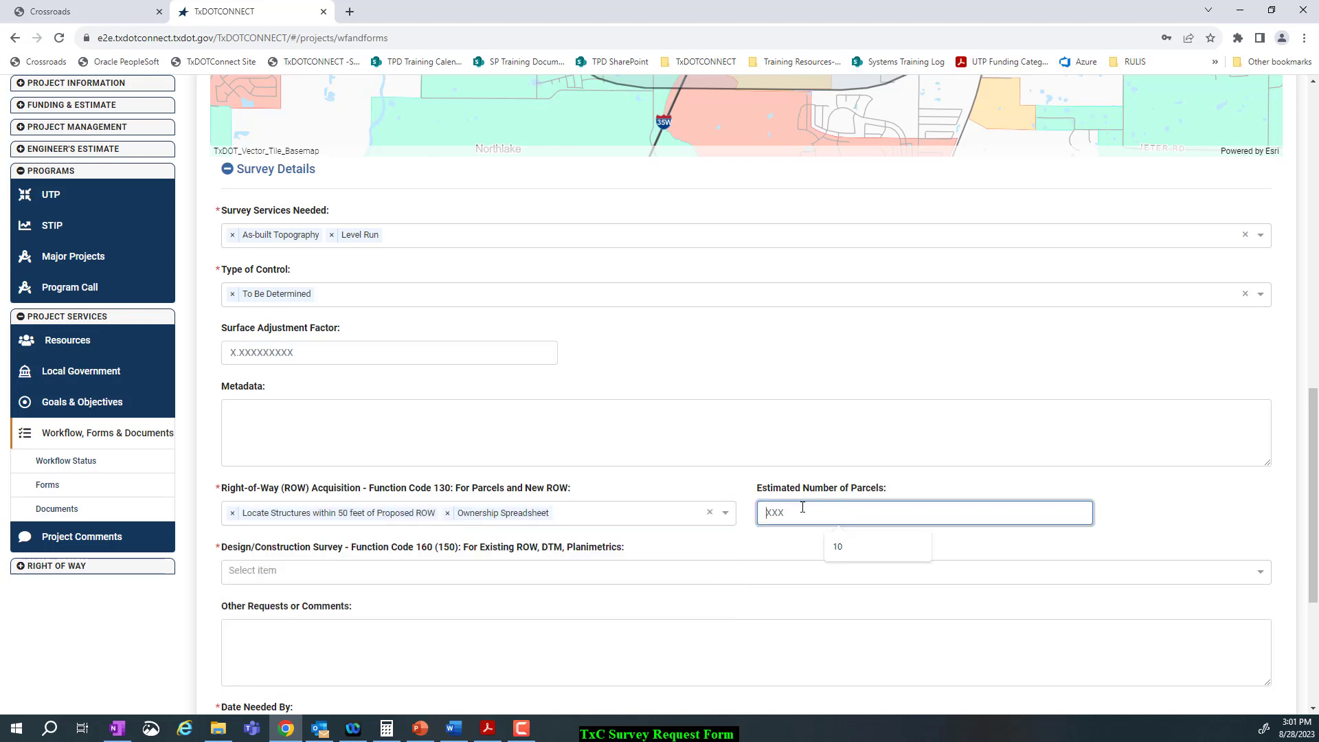
{"action": "left_click", "coordinate": [838, 546]}
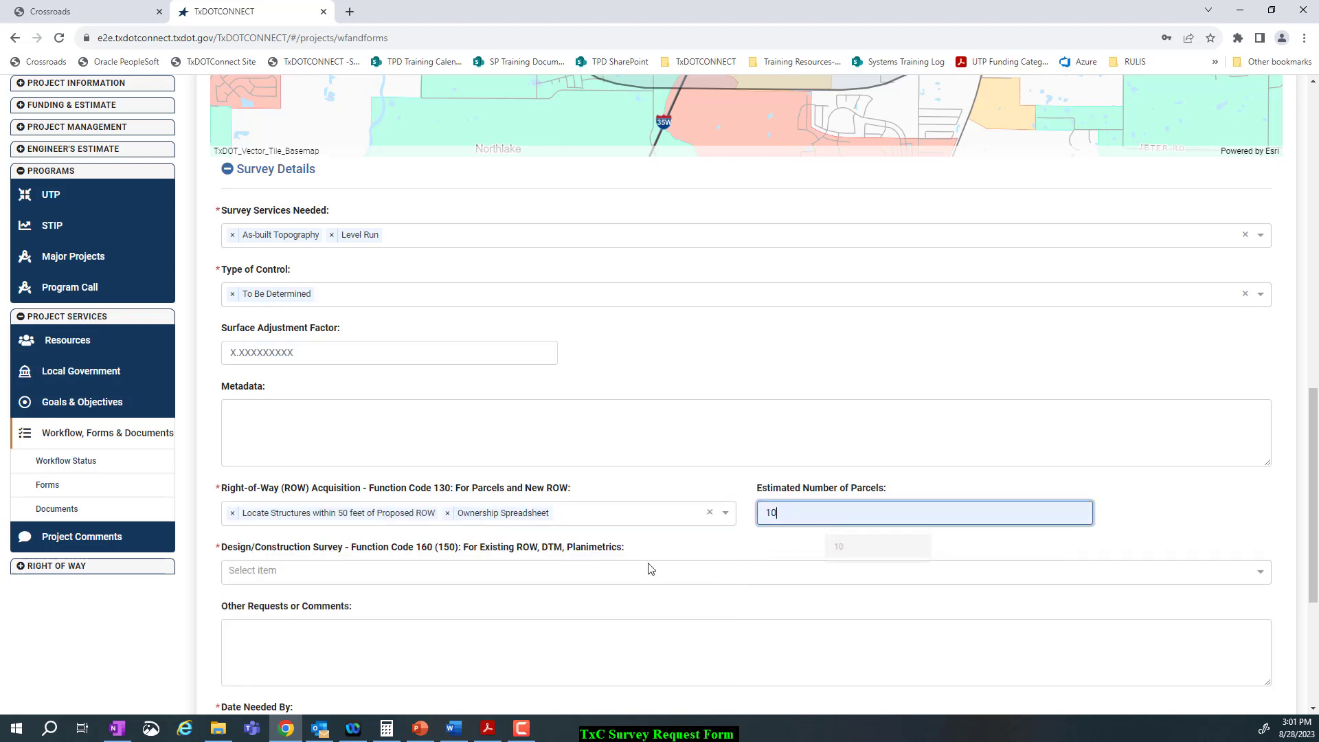
- Select Aerial or Mobile LiDAR for the design/construction survey and place the cursor in the other requests or comments field
{"action": "left_click", "coordinate": [352, 580]}
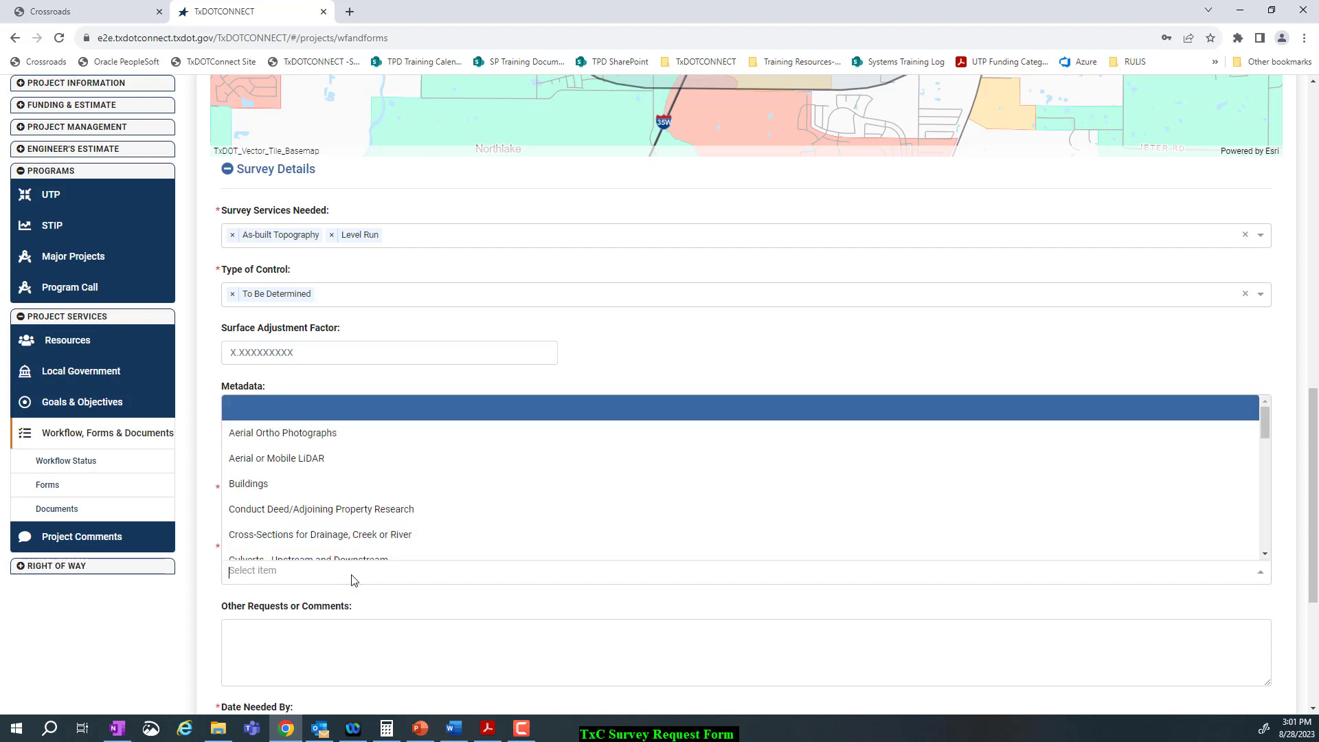
{"action": "left_click", "coordinate": [338, 474]}
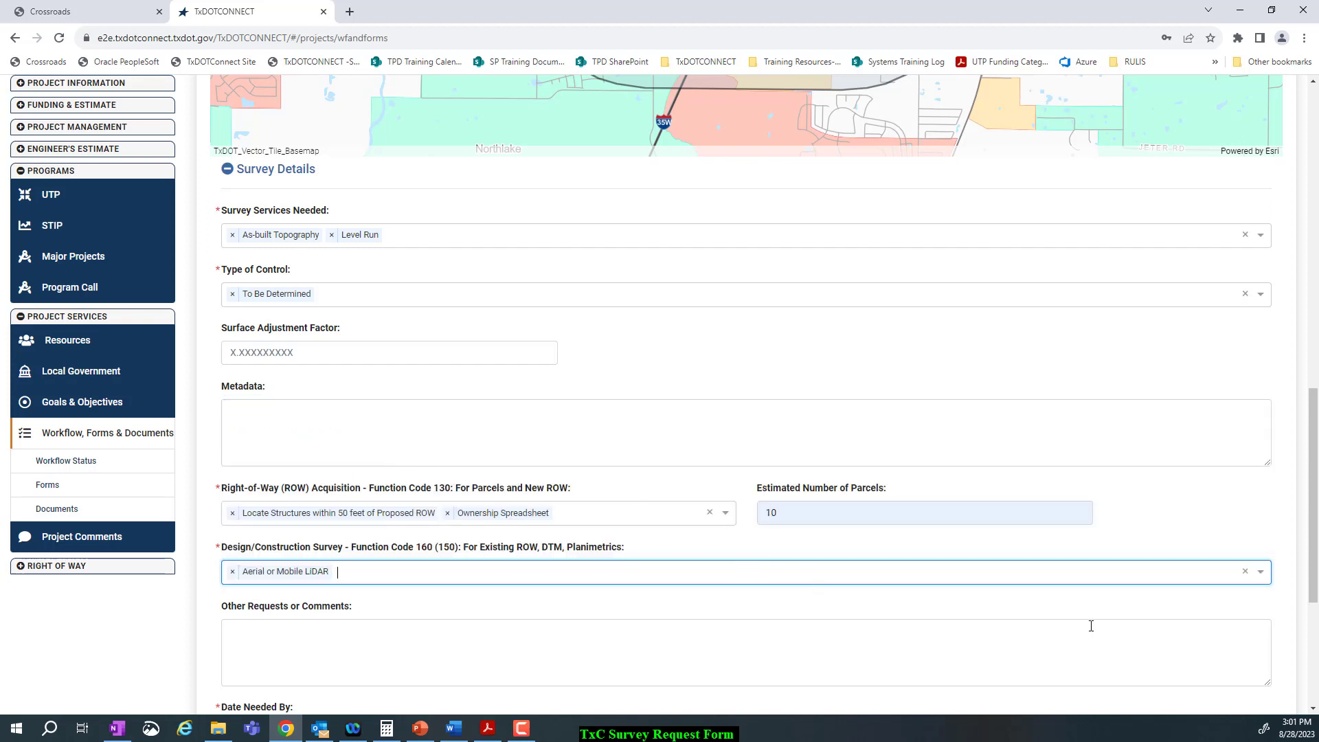
{"action": "left_click", "coordinate": [1261, 572]}
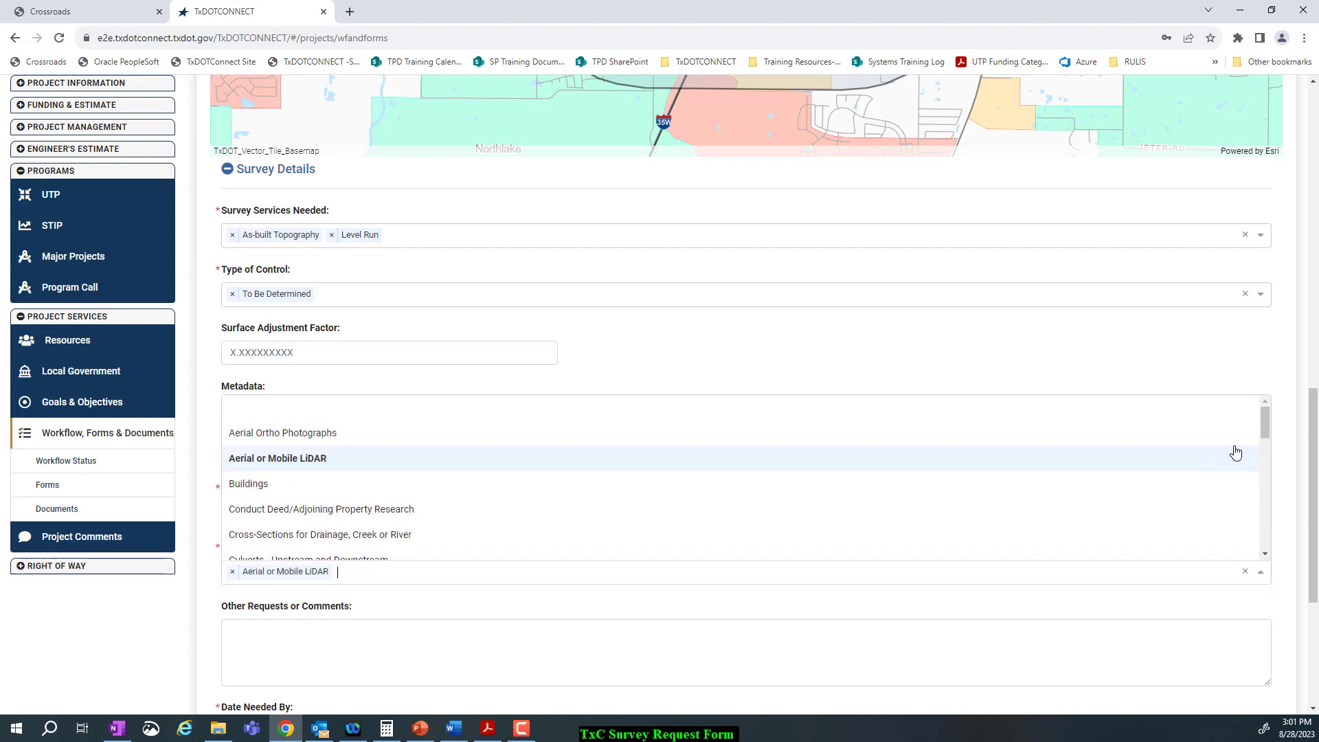
{"action": "left_click_drag", "start_coordinate": [1264, 426], "coordinate": [1269, 447]}
{"action": "mouse_move", "coordinate": [1270, 458]}
{"action": "left_mouse_down"}
{"action": "mouse_move", "coordinate": [1283, 558]}
{"action": "mouse_move", "coordinate": [1261, 479]}
{"action": "left_mouse_up"}
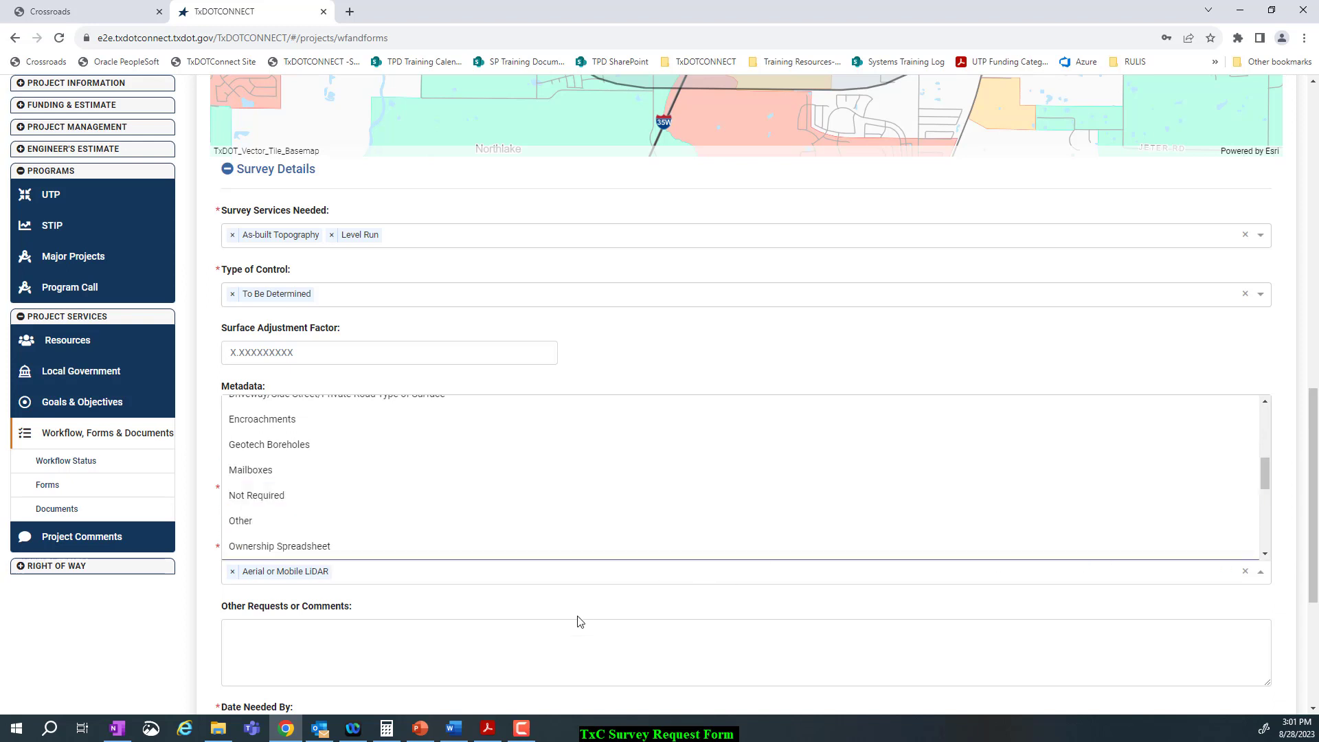
{"action": "left_click", "coordinate": [410, 604]}
{"action": "left_click", "coordinate": [333, 622]}
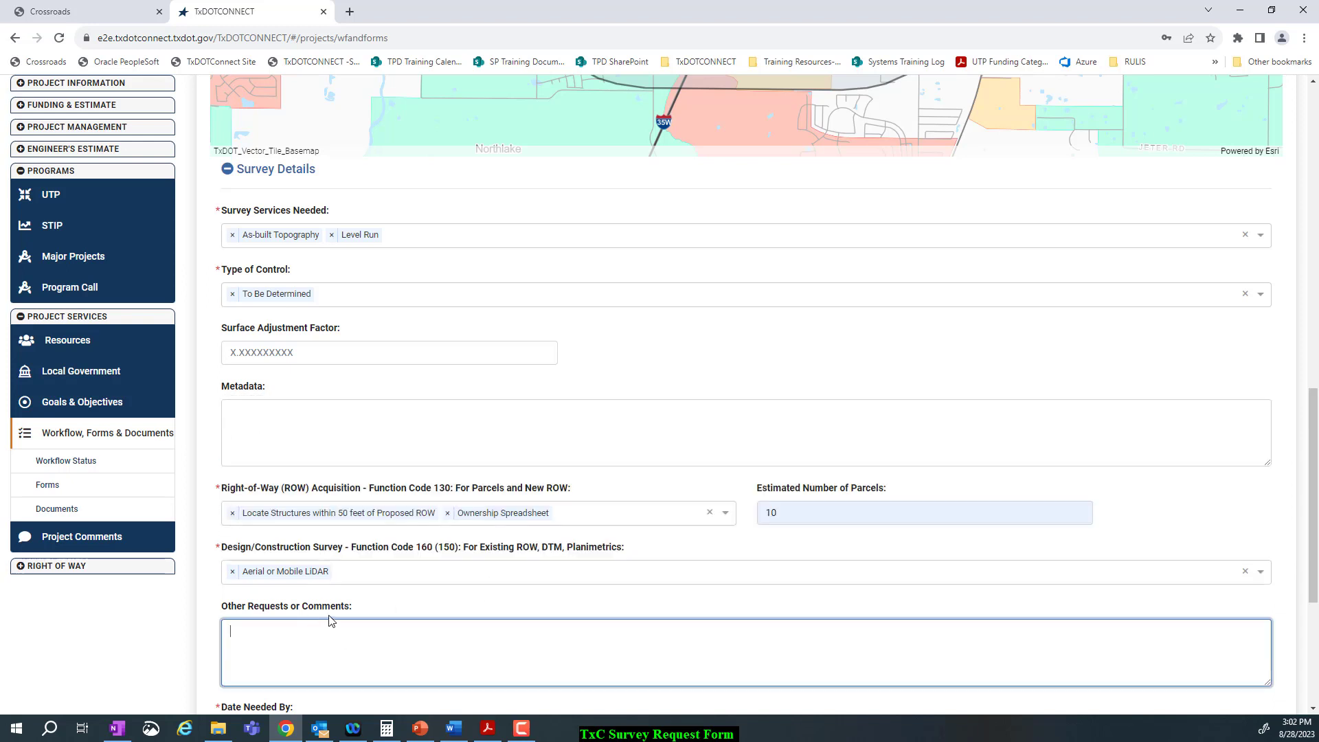
- Add Other to the design/construction survey selections alongside Aerial or Mobile LiDAR
{"action": "left_click_drag", "start_coordinate": [1314, 501], "coordinate": [1313, 507]}
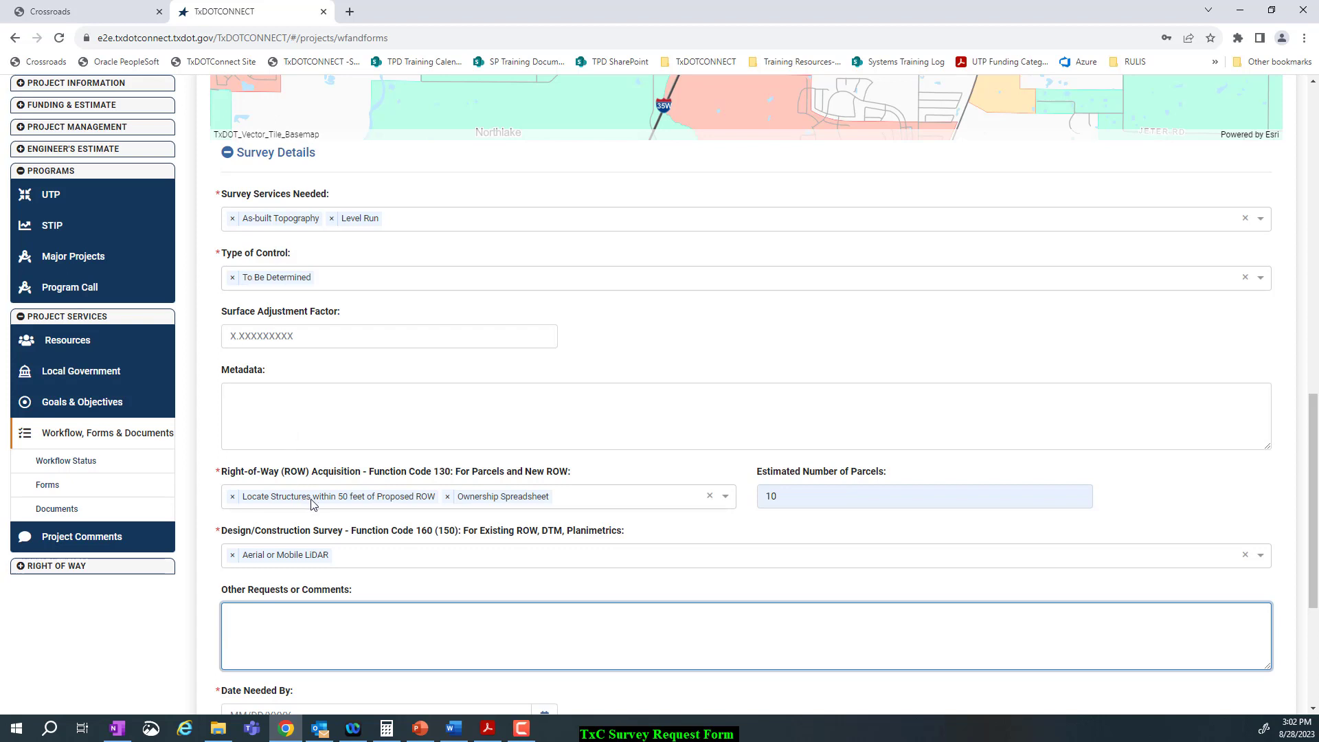
{"action": "left_click", "coordinate": [306, 562]}
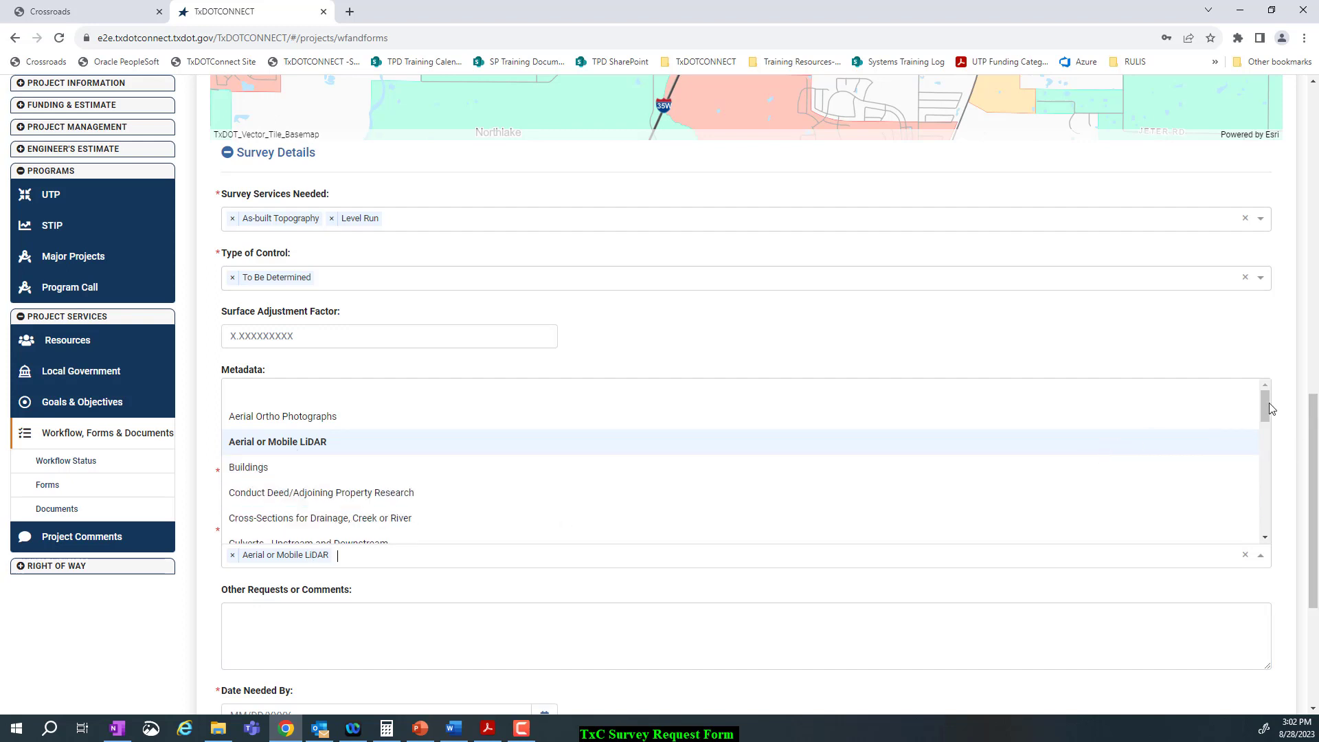
{"action": "left_click_drag", "start_coordinate": [1265, 403], "coordinate": [1265, 457]}
{"action": "left_click", "coordinate": [1030, 495]}
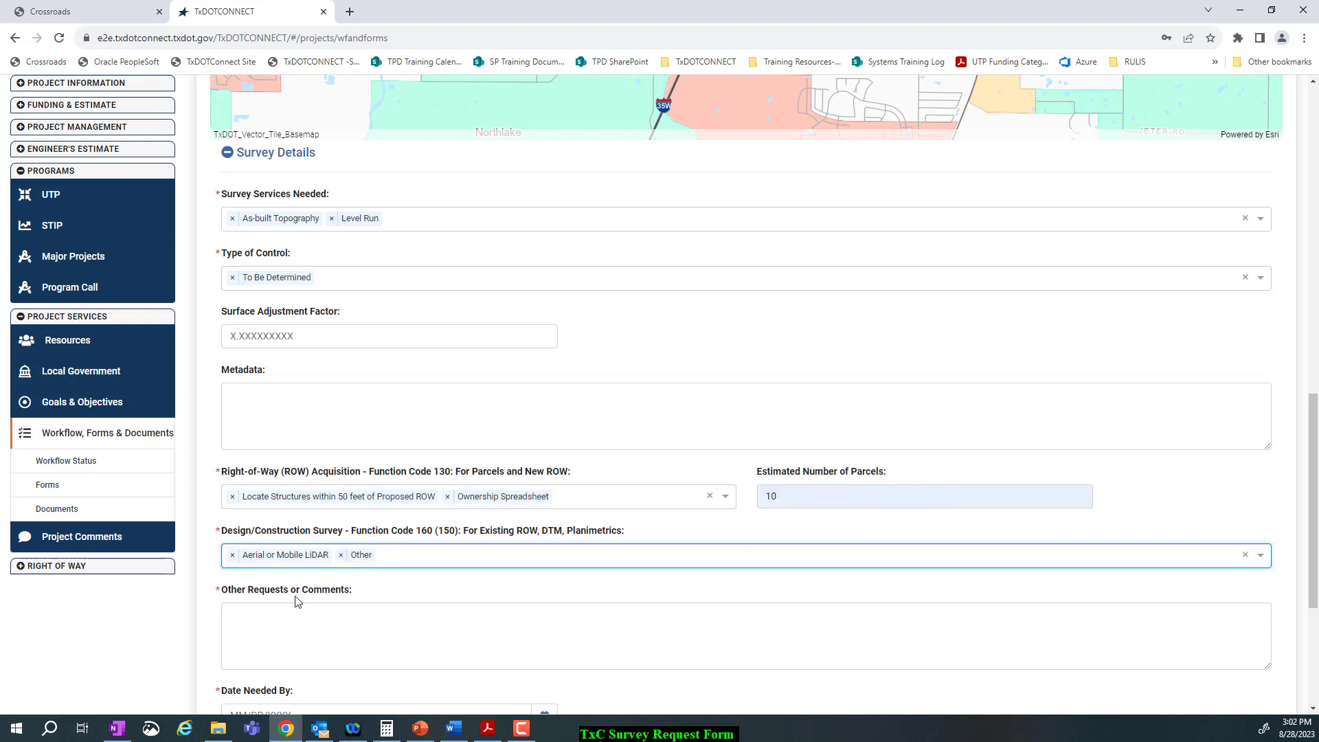
- Enter the text Comments go here for "Other" as the other requests or comments
{"action": "left_click", "coordinate": [283, 629]}
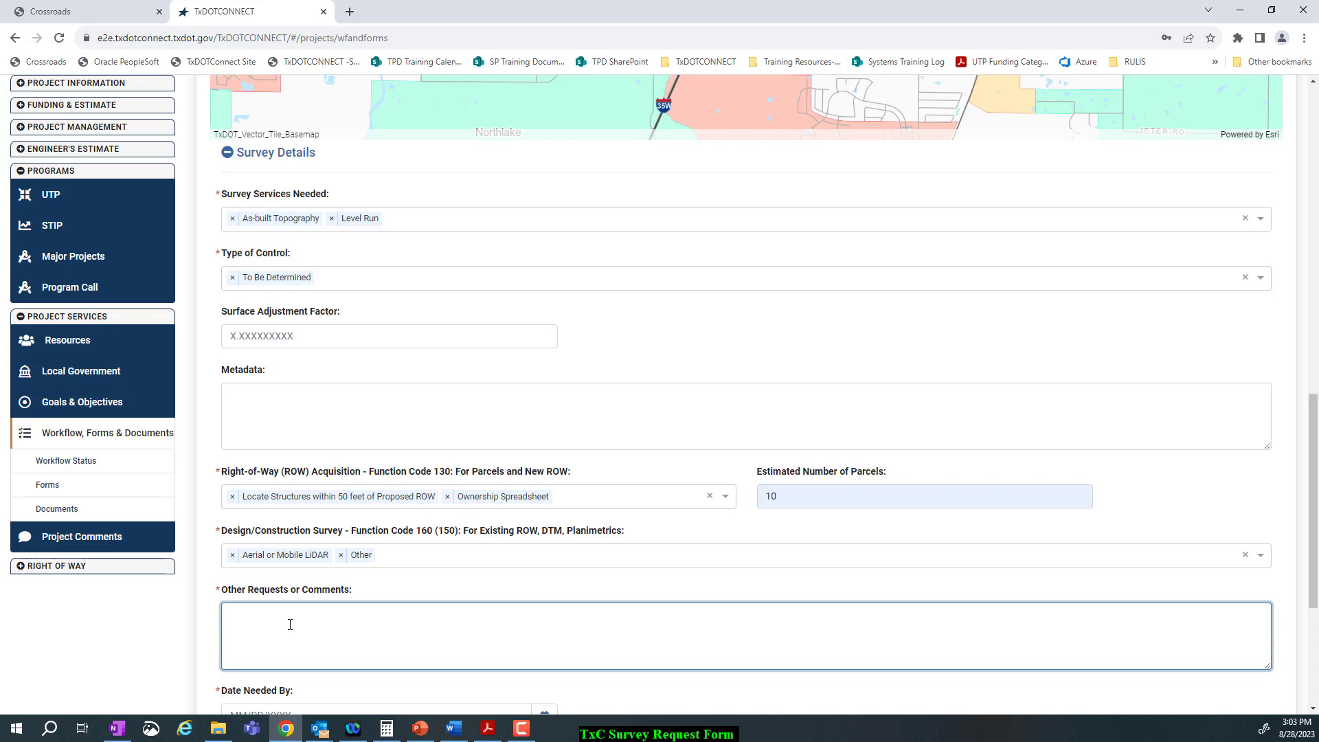
{"action": "right_click", "coordinate": [290, 625]}
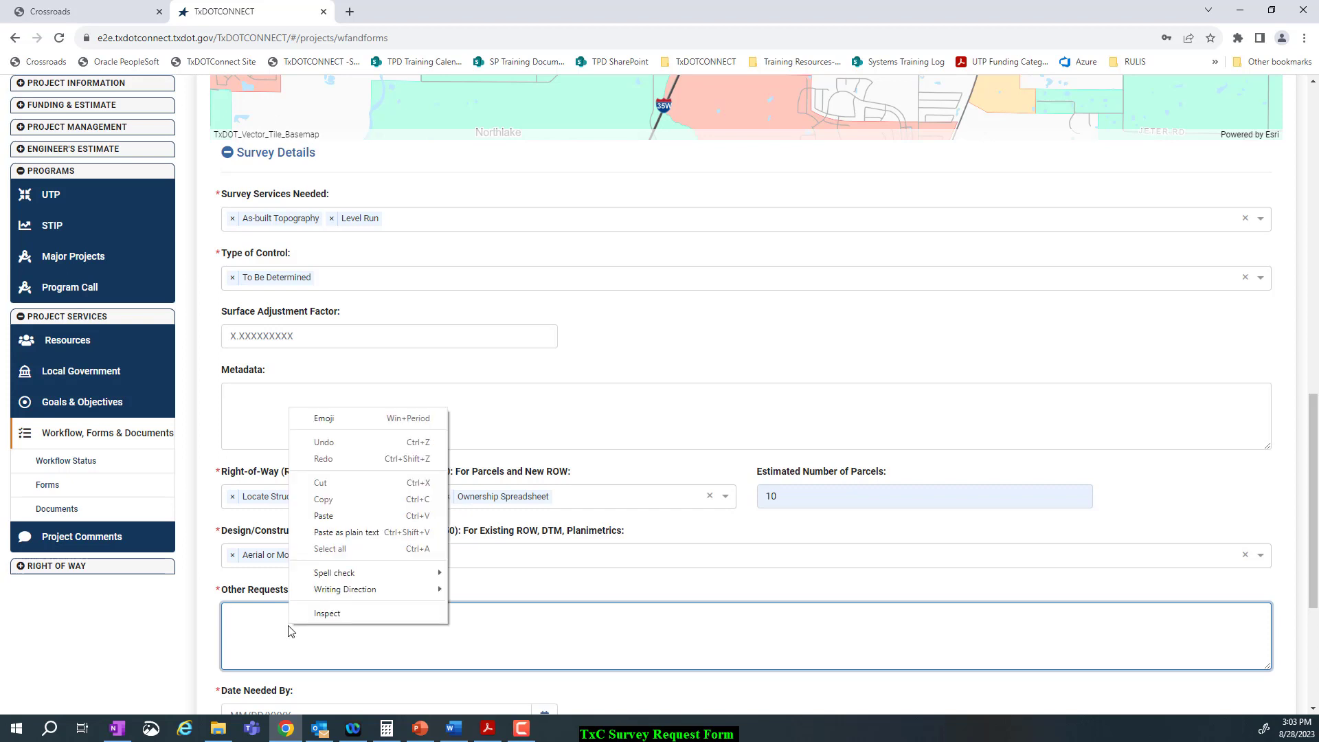
{"action": "left_click", "coordinate": [292, 630]}
{"action": "type", "text": "C"}
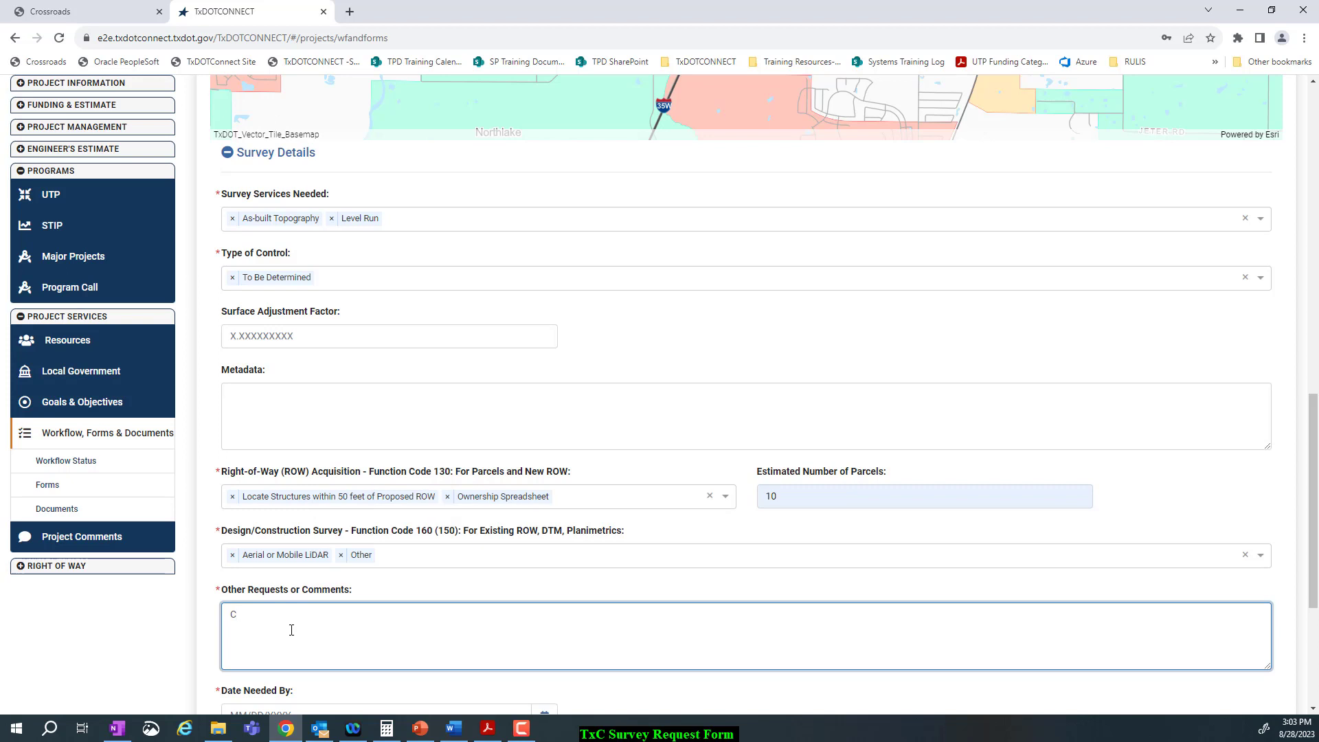
{"action": "type", "text": "omments go here for \"Other\""}
{"action": "key", "text": "alt+Tab"}
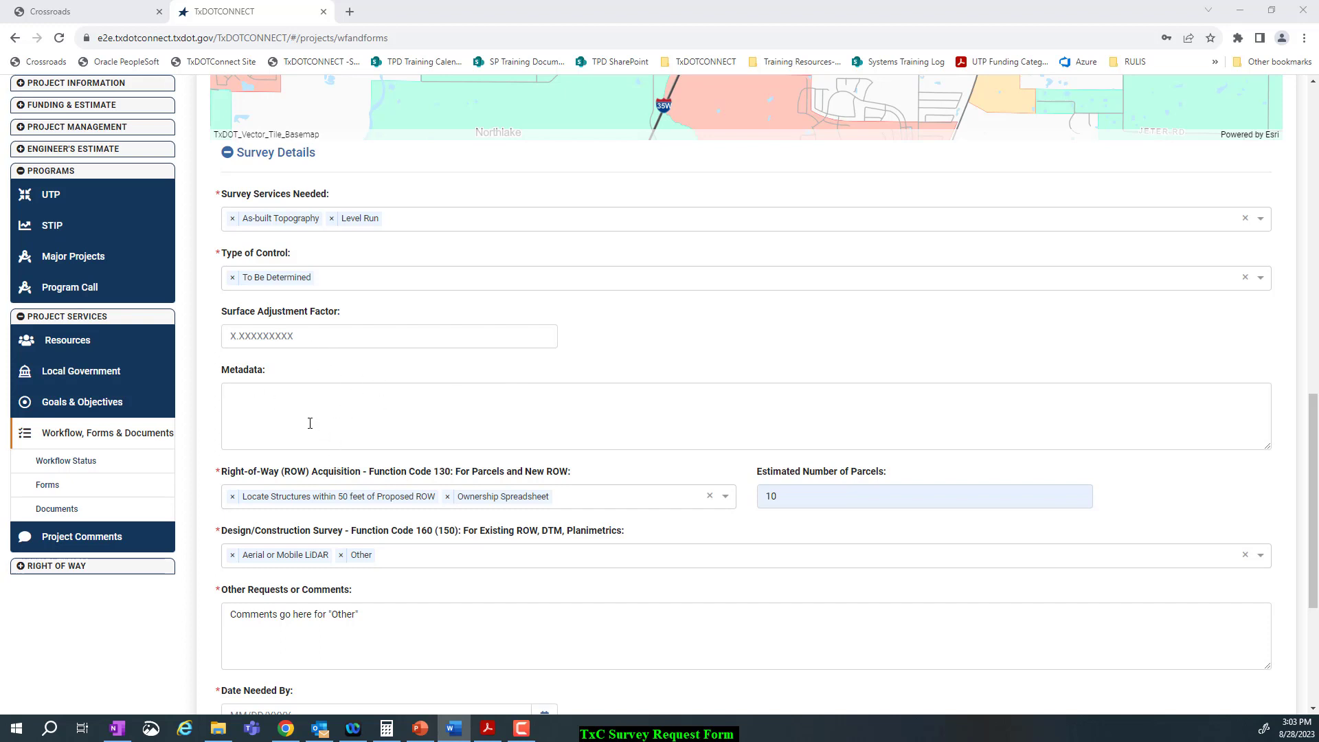
{"action": "left_click", "coordinate": [421, 644]}
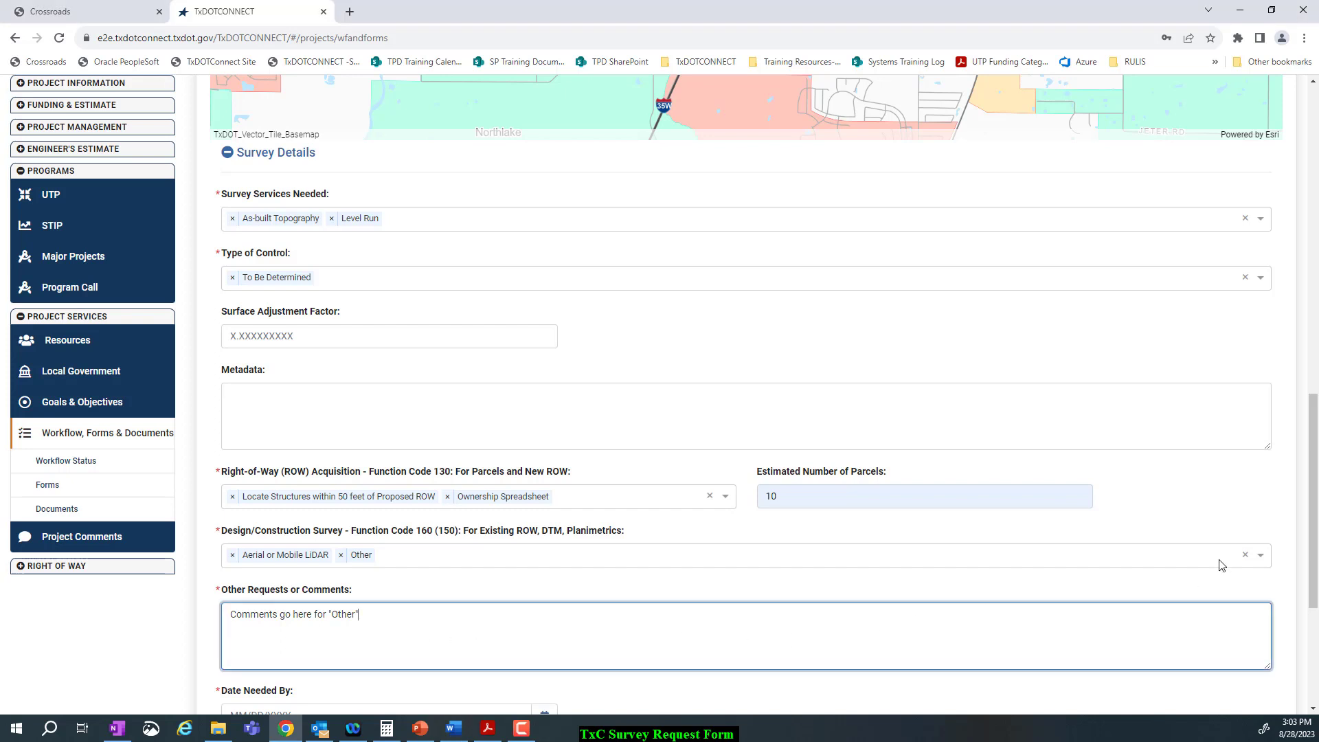
- Set the date needed by to 12/15/2023 and save the form without submitting it, dismissing the confirmation
{"action": "left_click_drag", "start_coordinate": [1312, 507], "coordinate": [1318, 584]}
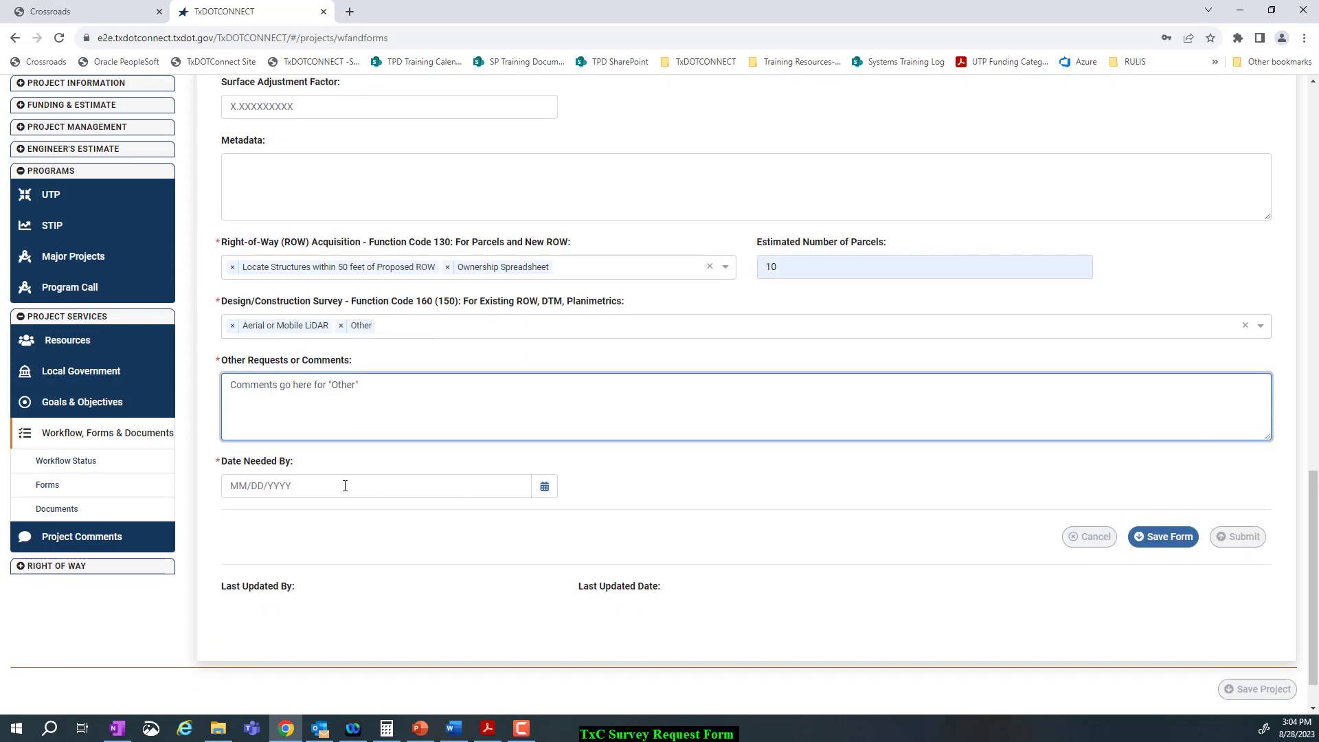
{"action": "left_click", "coordinate": [270, 487]}
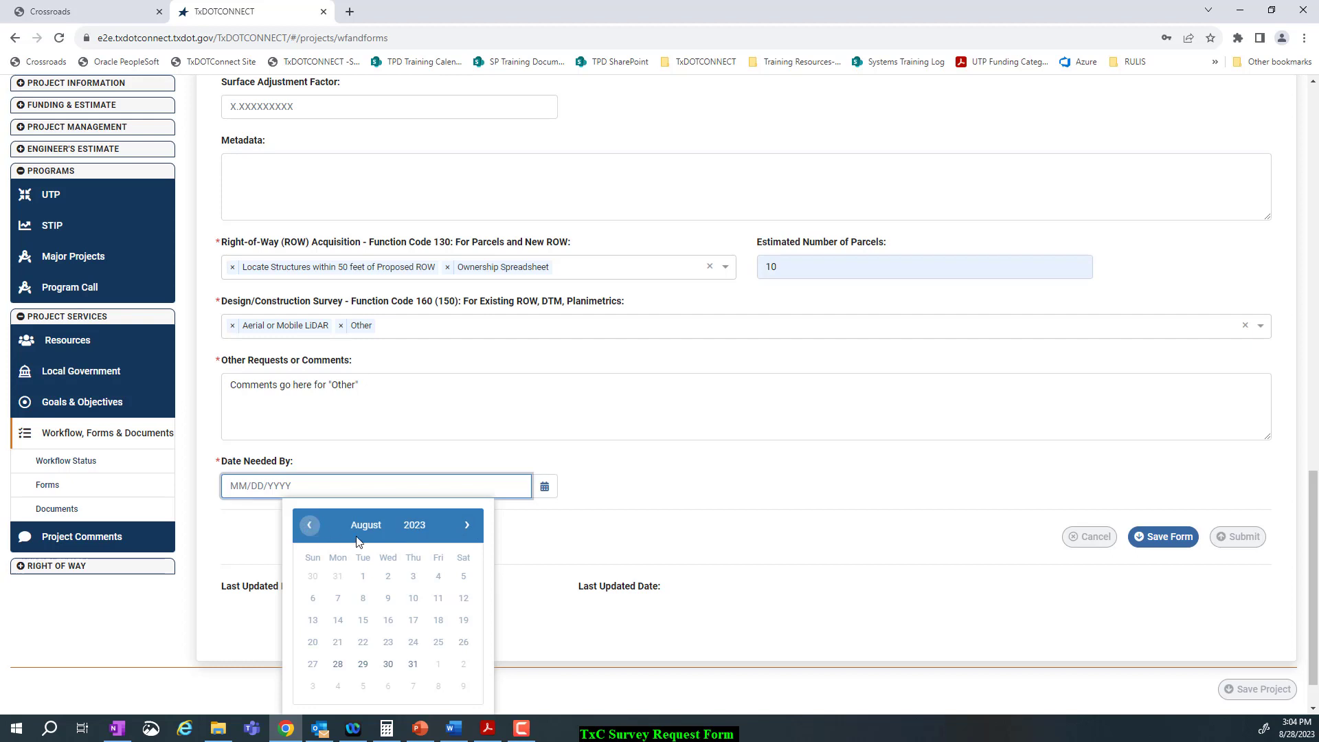
{"action": "left_click", "coordinate": [467, 526]}
{"action": "left_click", "coordinate": [467, 526]}
{"action": "left_click", "coordinate": [467, 526]}
{"action": "left_click", "coordinate": [467, 526]}
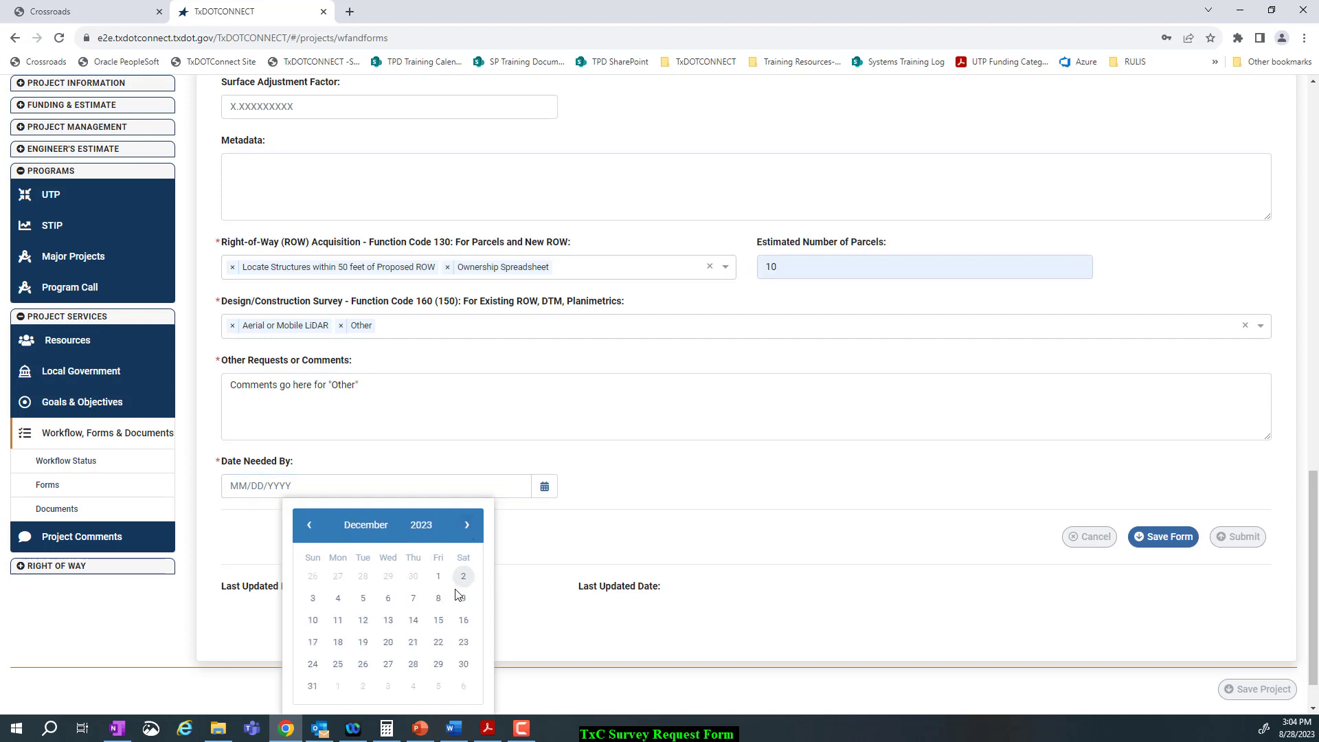
{"action": "left_click", "coordinate": [438, 620]}
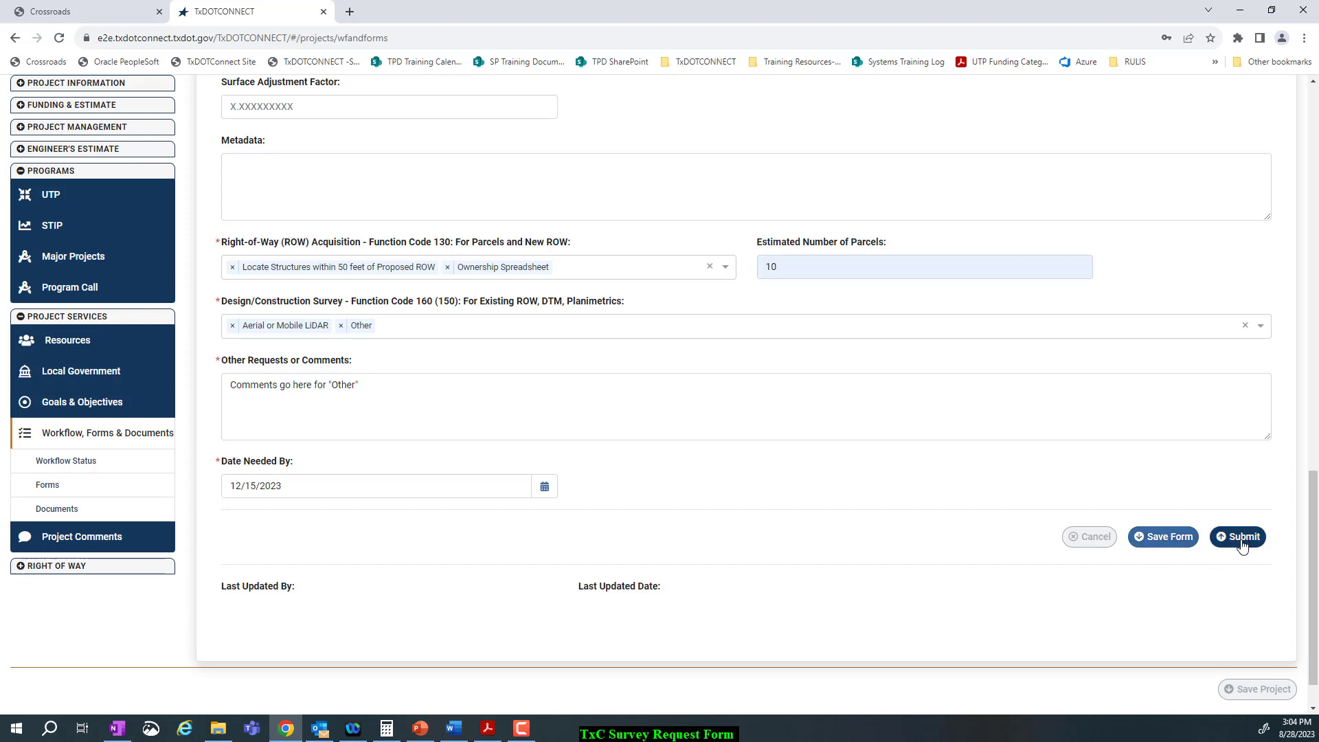
{"action": "left_click", "coordinate": [1167, 543]}
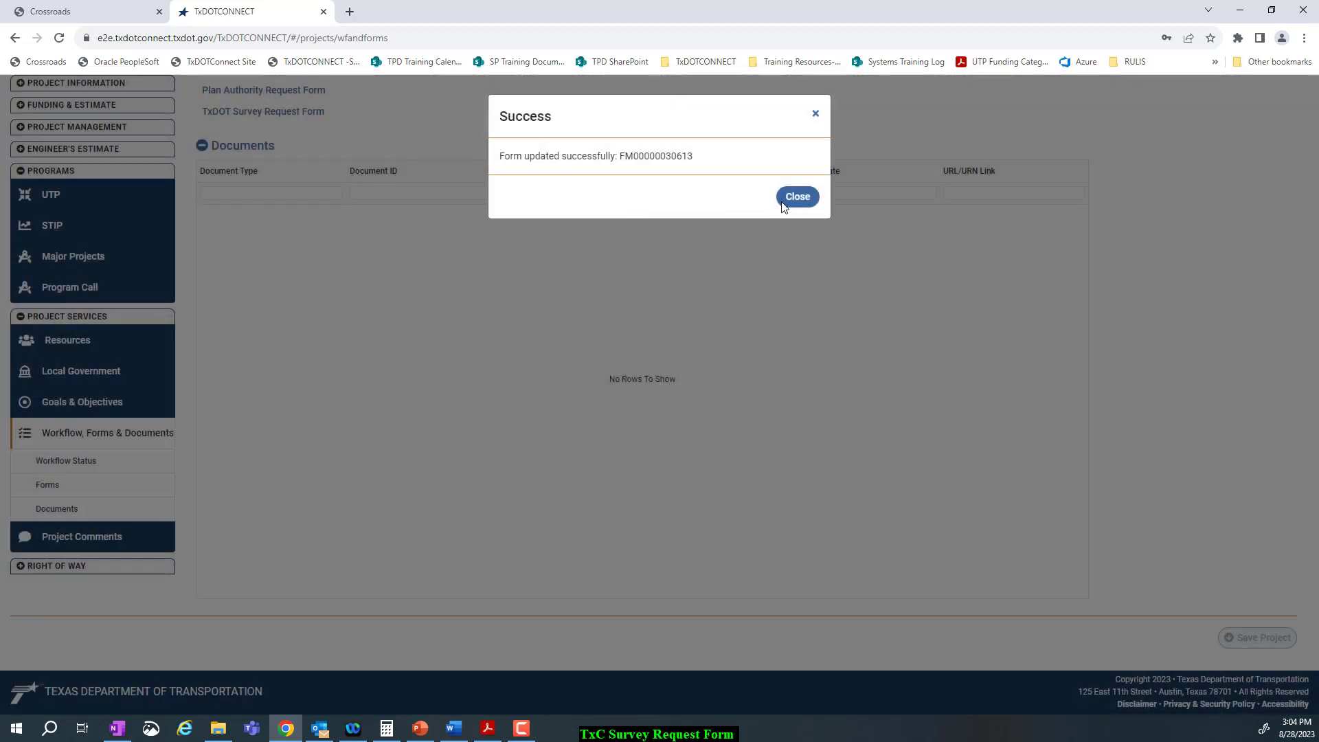
{"action": "left_click", "coordinate": [795, 199]}
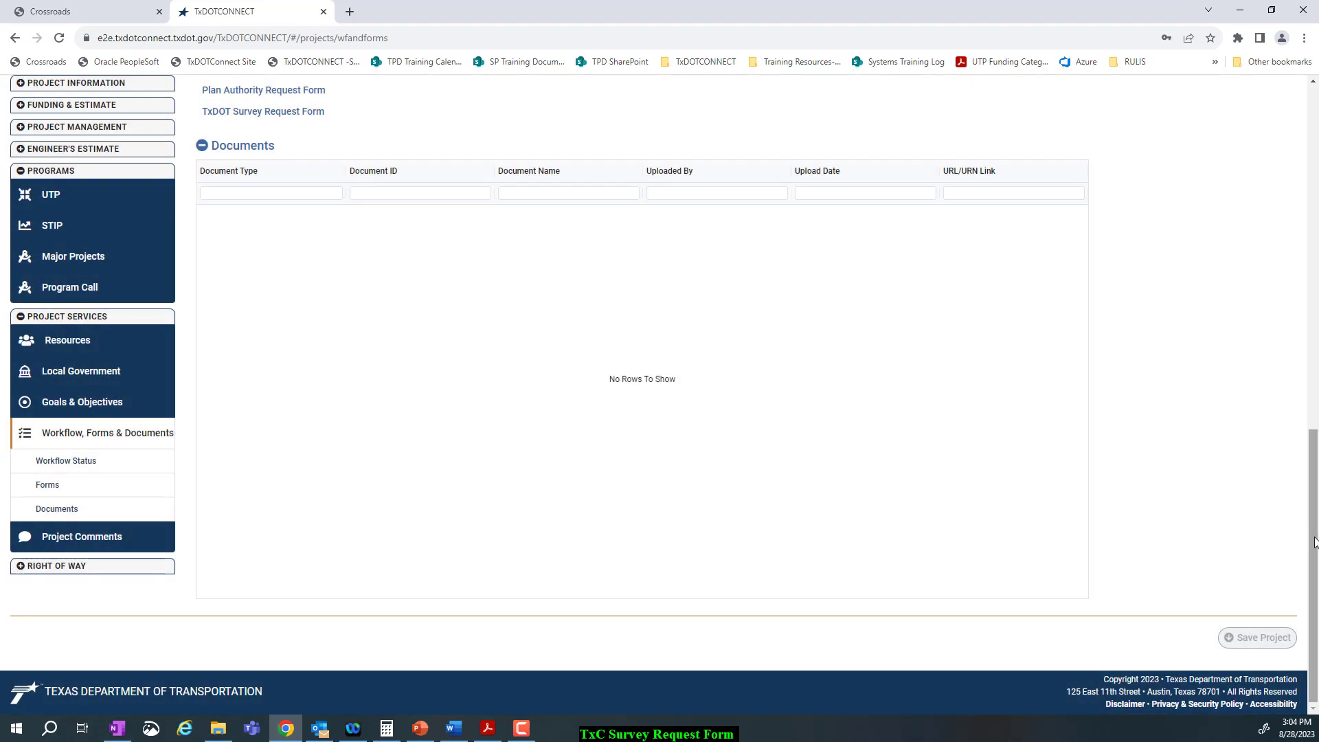
- View the cancellation reason entry for the newly saved survey request in Workflow Status, and dismiss it without cancelling the form
{"action": "scroll", "coordinate": [1282, 330], "scroll_direction": "up", "scroll_amount": 7}
{"action": "scroll", "coordinate": [1283, 330], "scroll_direction": "up", "scroll_amount": 3}
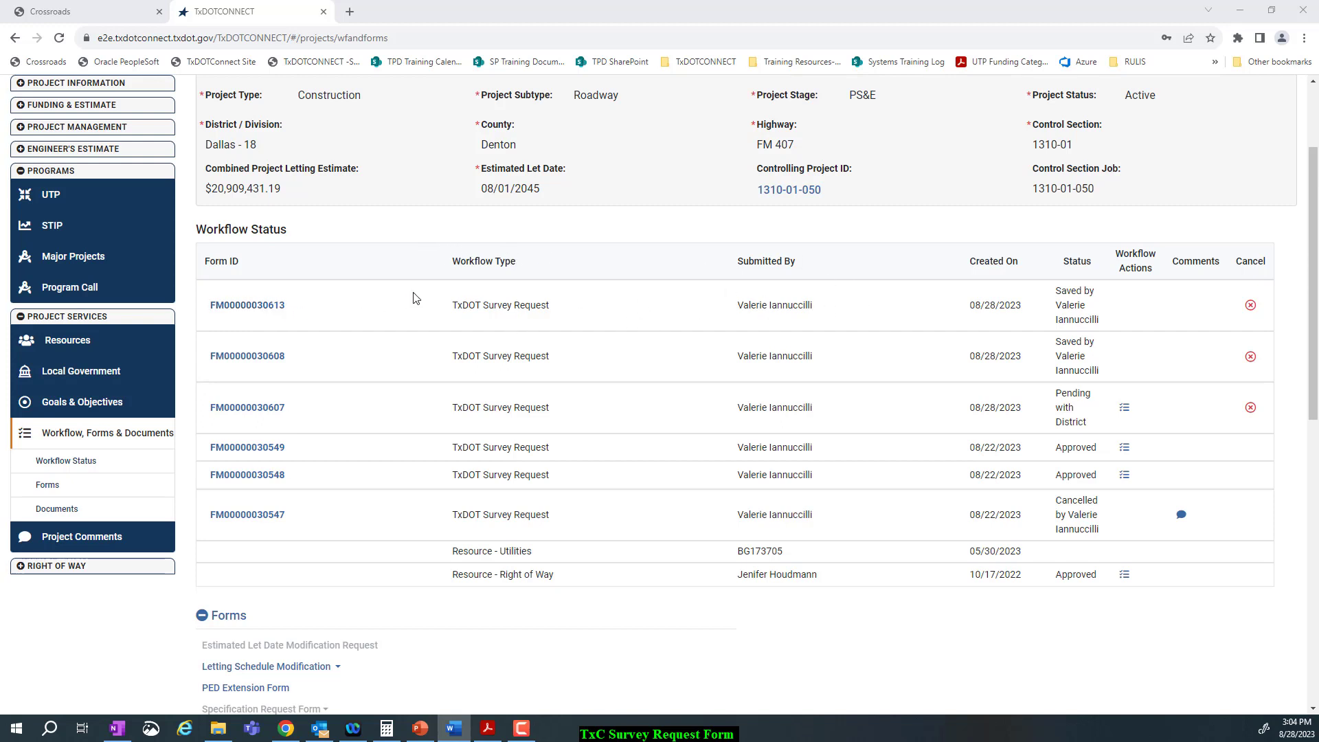
{"action": "left_click", "coordinate": [1250, 307]}
{"action": "scroll", "coordinate": [1282, 323], "scroll_direction": "down", "scroll_amount": 2}
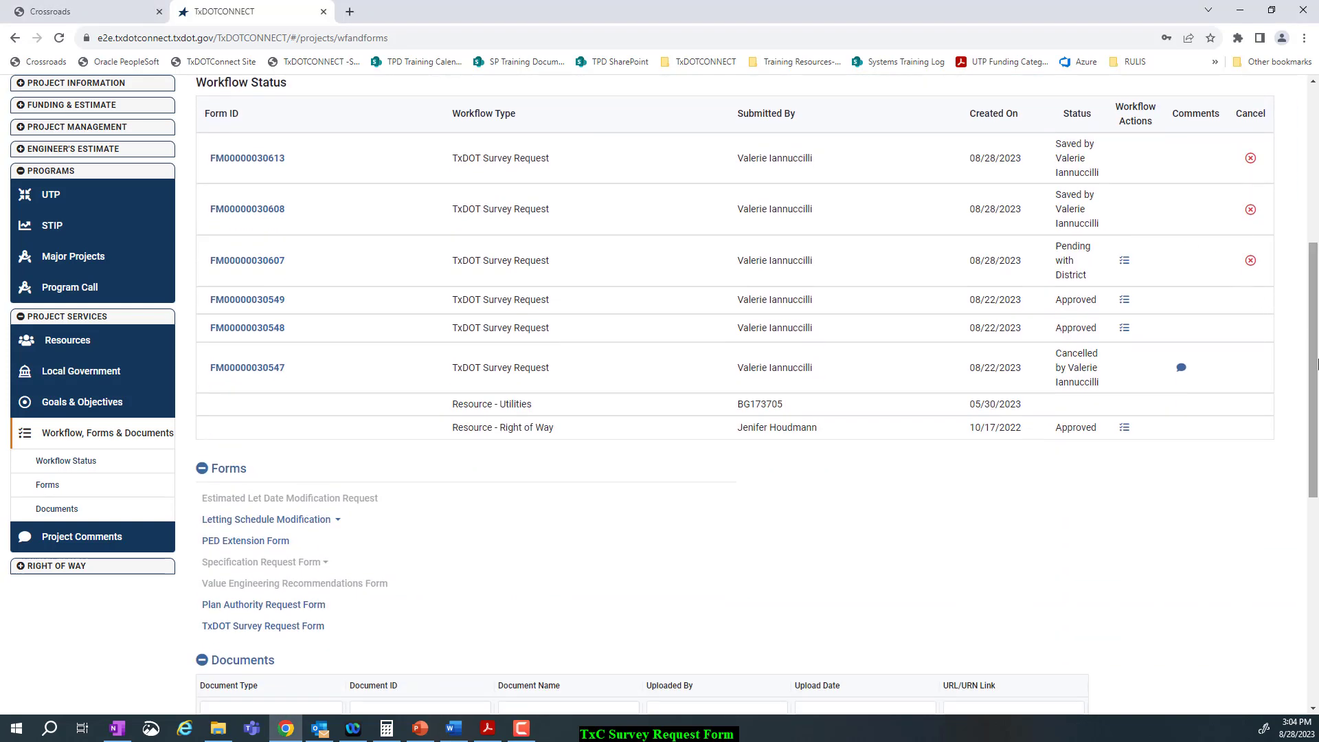
{"action": "scroll", "coordinate": [1317, 364], "scroll_direction": "up", "scroll_amount": 4}
{"action": "left_click", "coordinate": [610, 286]}
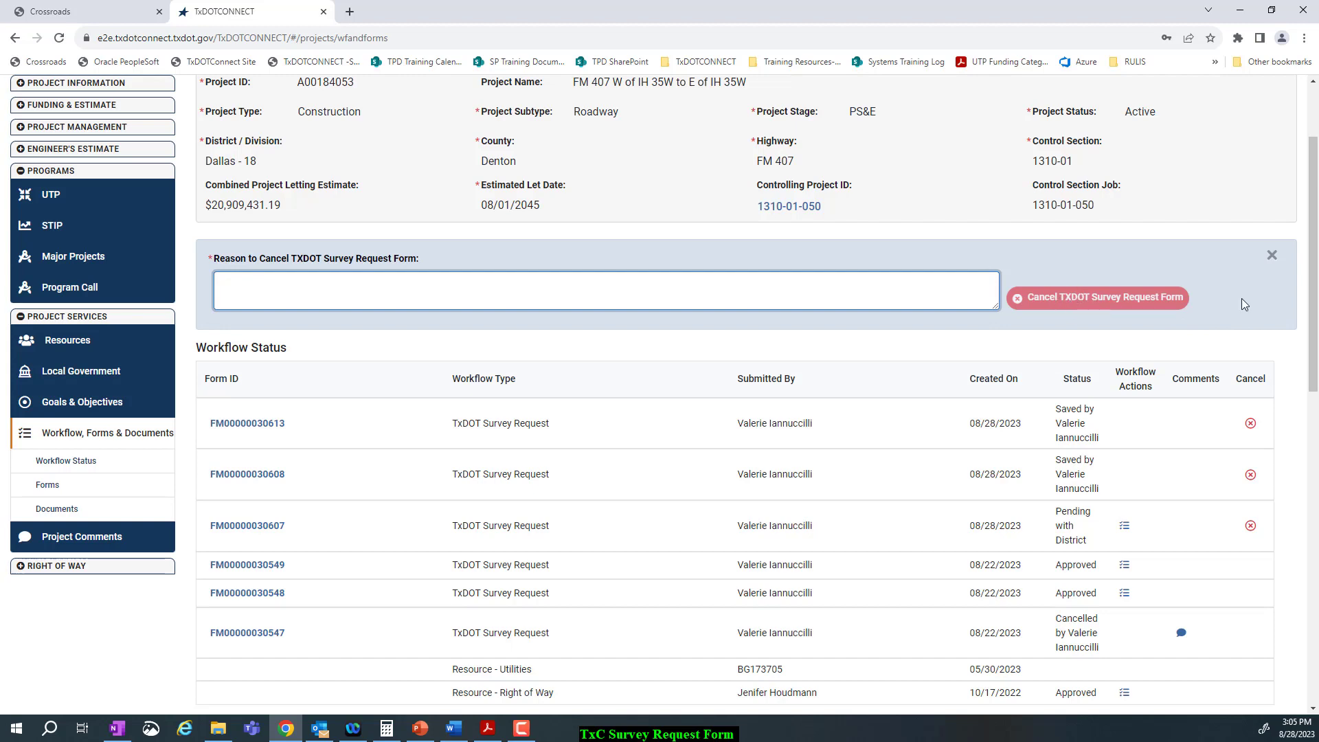
{"action": "left_click", "coordinate": [1270, 257]}
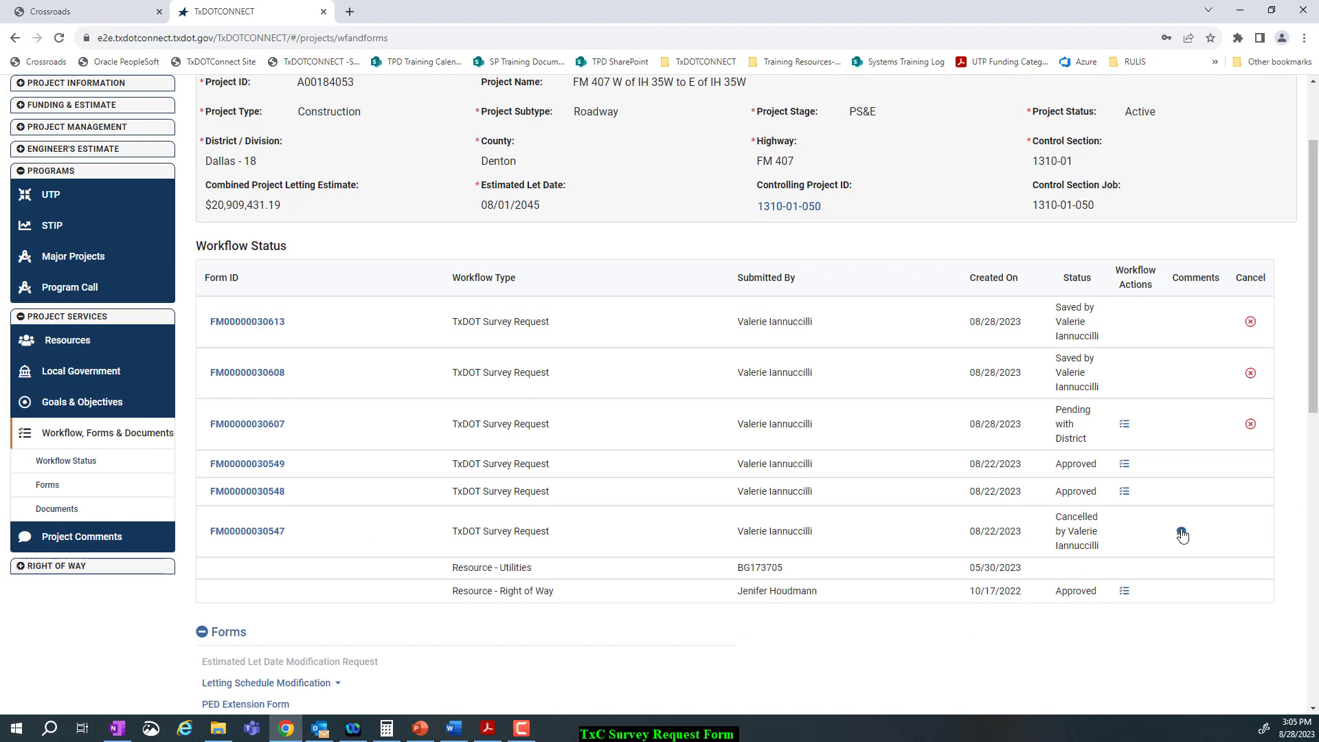
- Read the comment on the cancelled TxDOT Survey Request and collapse it
{"action": "left_click", "coordinate": [1182, 533]}
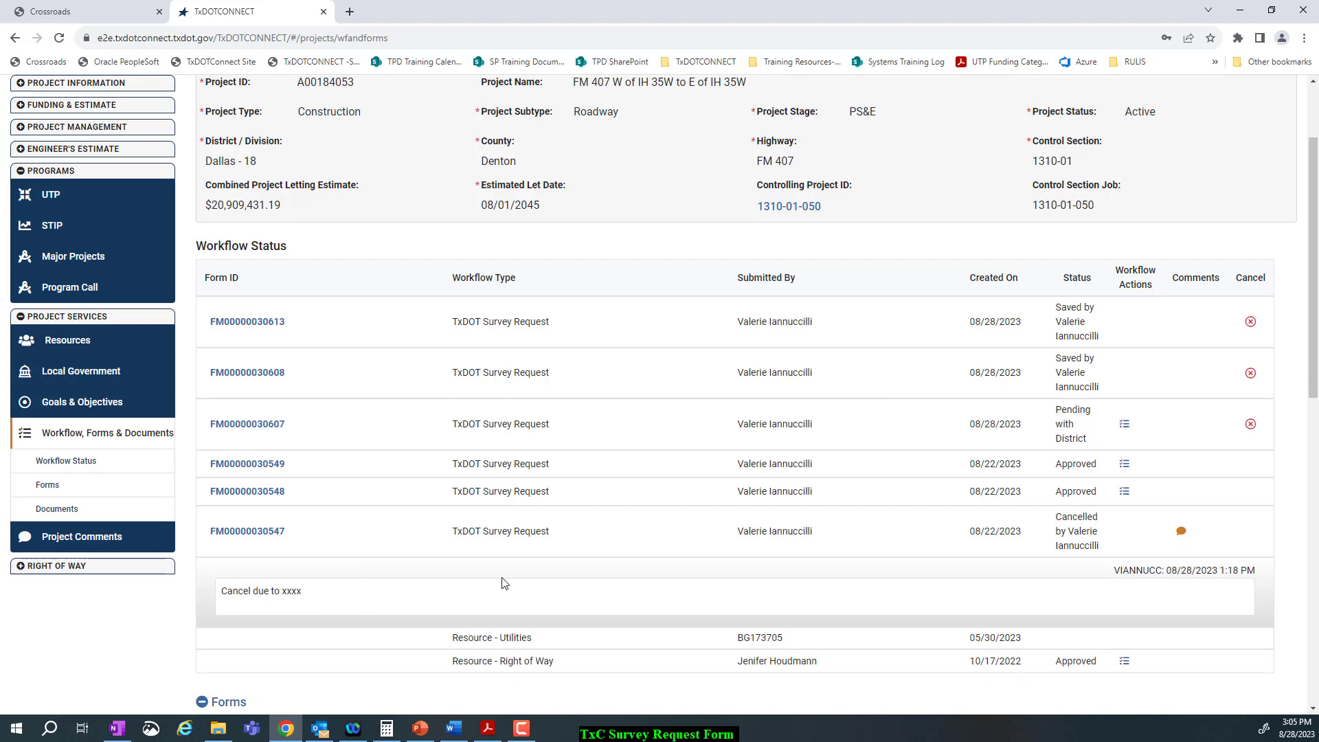
{"action": "left_click", "coordinate": [1182, 533]}
{"action": "scroll", "coordinate": [1309, 397], "scroll_direction": "up", "scroll_amount": 1}
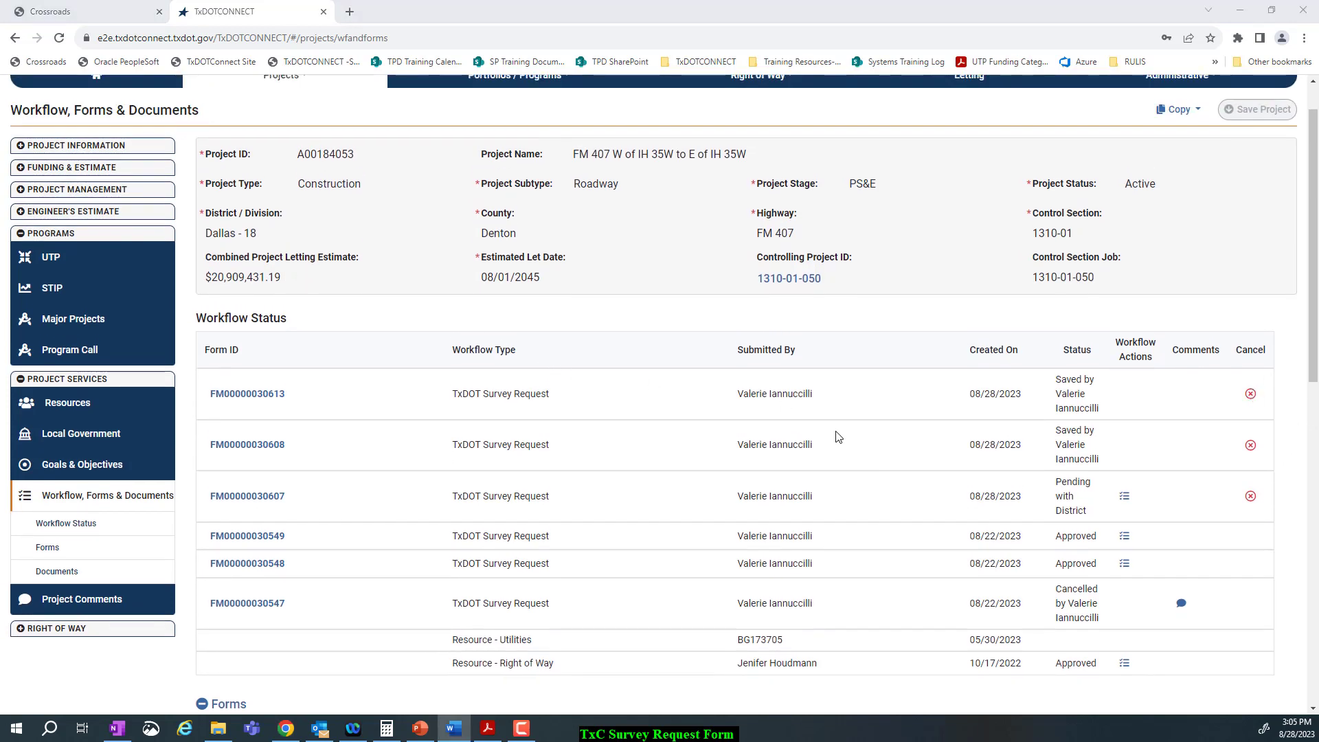
- Examine the workflow actions of the survey request pending with District, including its approval status and approver roles
{"action": "left_click_drag", "start_coordinate": [1312, 368], "coordinate": [1316, 452]}
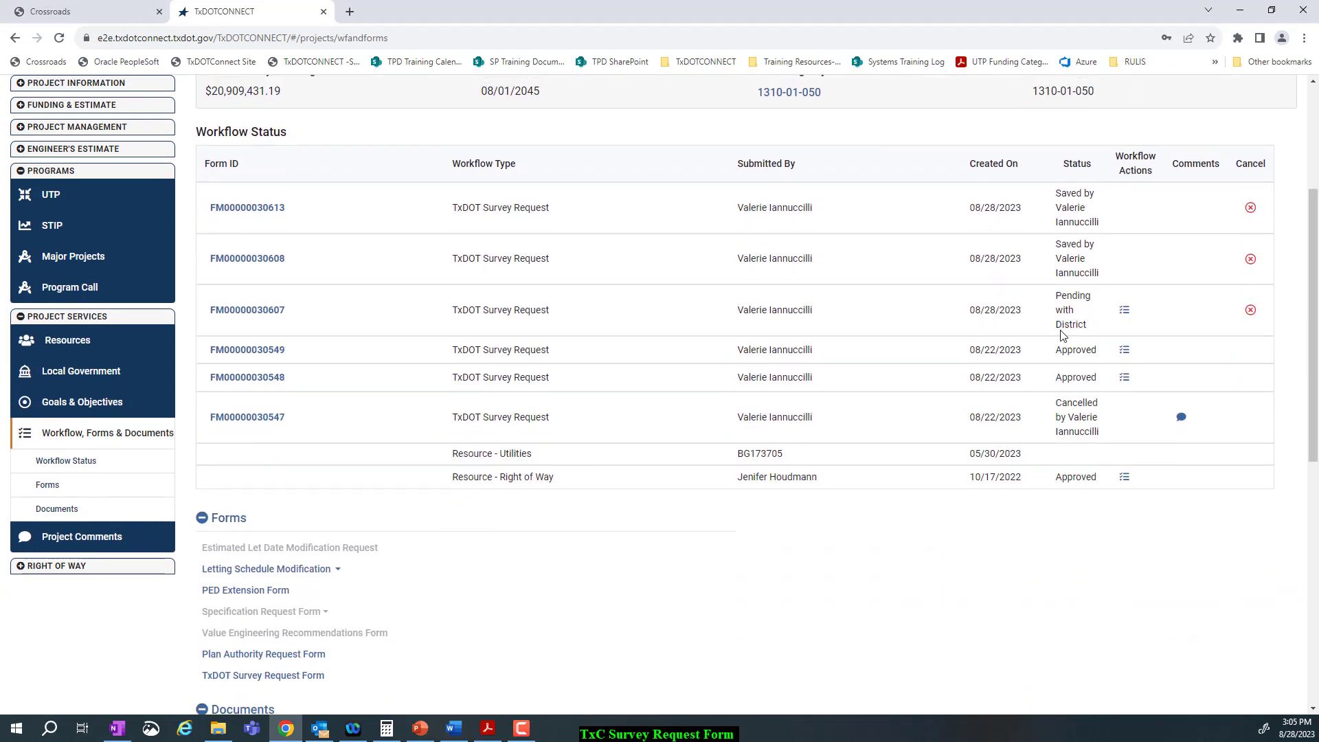
{"action": "left_click", "coordinate": [1126, 311]}
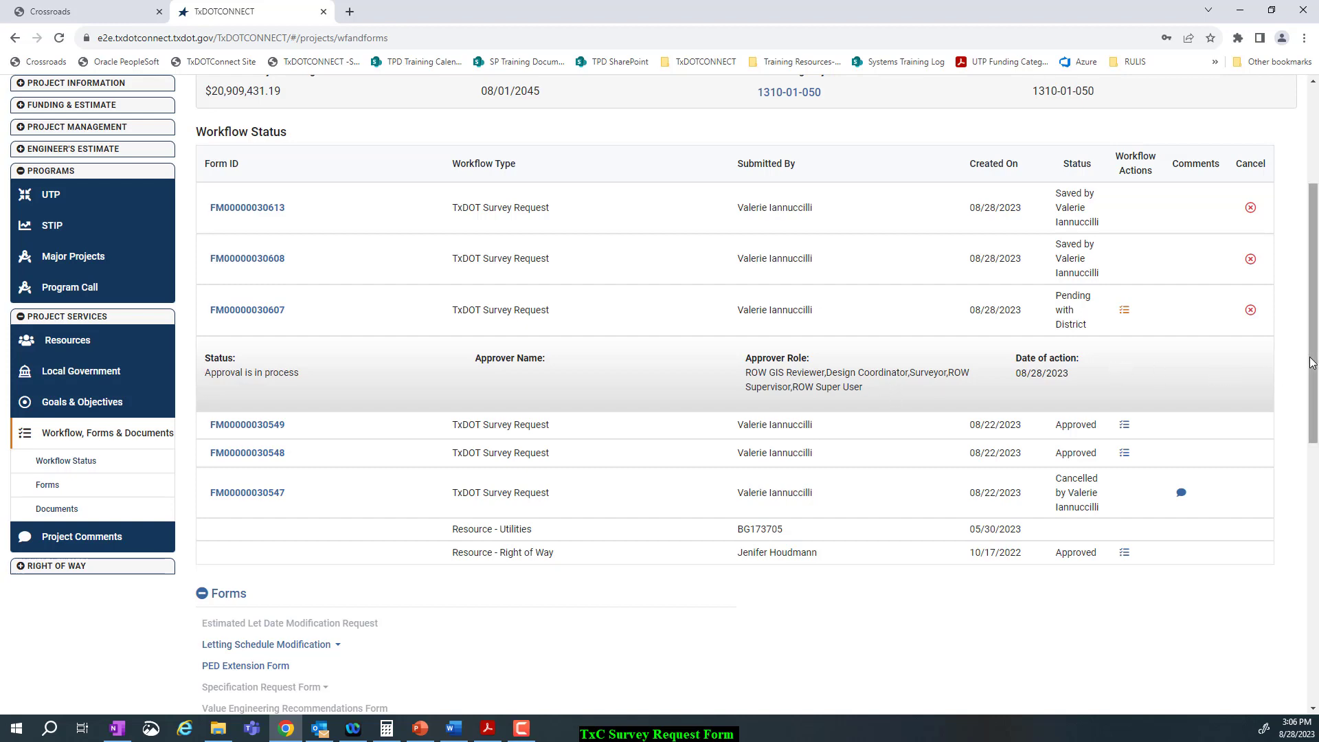
{"action": "left_click_drag", "start_coordinate": [1313, 345], "coordinate": [1286, 240]}
{"action": "scroll", "coordinate": [1286, 239], "scroll_direction": "down", "scroll_amount": 3}
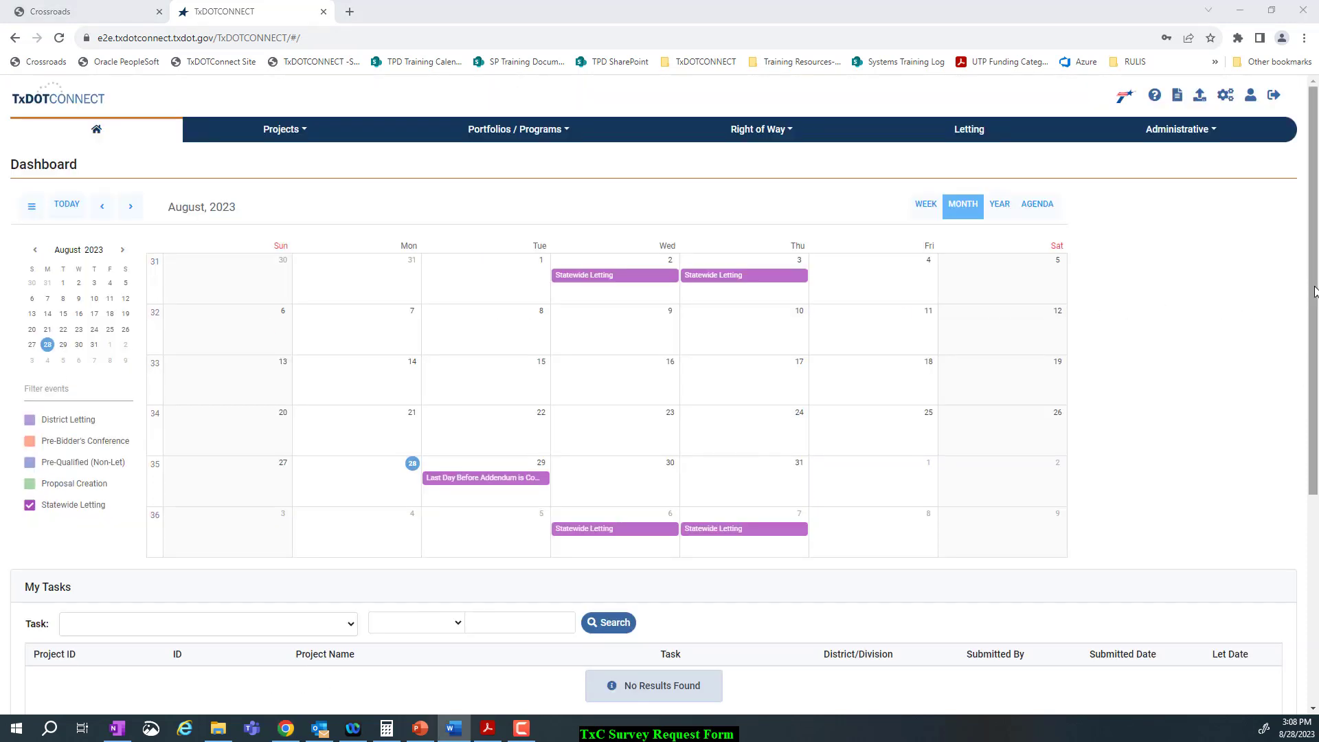
- Assign the FM 407 TxDOT Survey Request from My Group List to the reviewer, filtering the people by first name
{"action": "left_click_drag", "start_coordinate": [1315, 292], "coordinate": [1315, 595]}
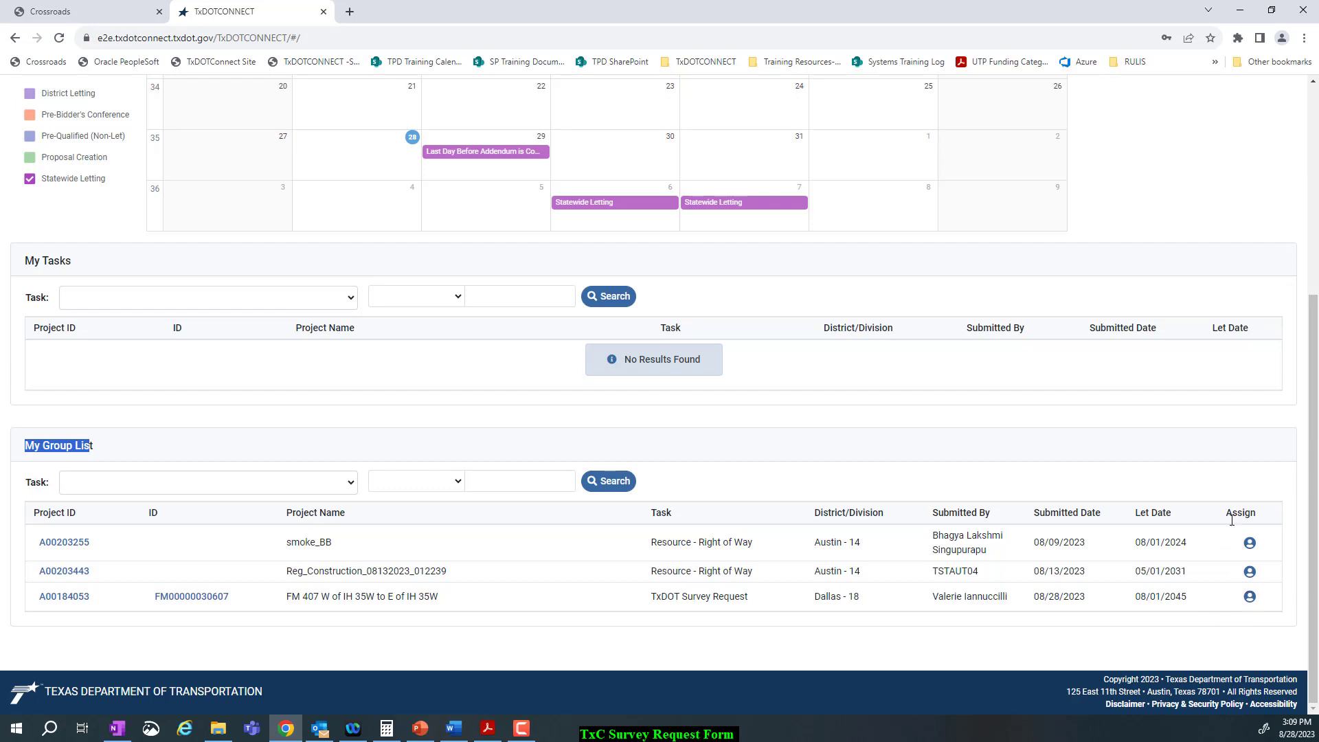
{"action": "left_click", "coordinate": [1251, 598]}
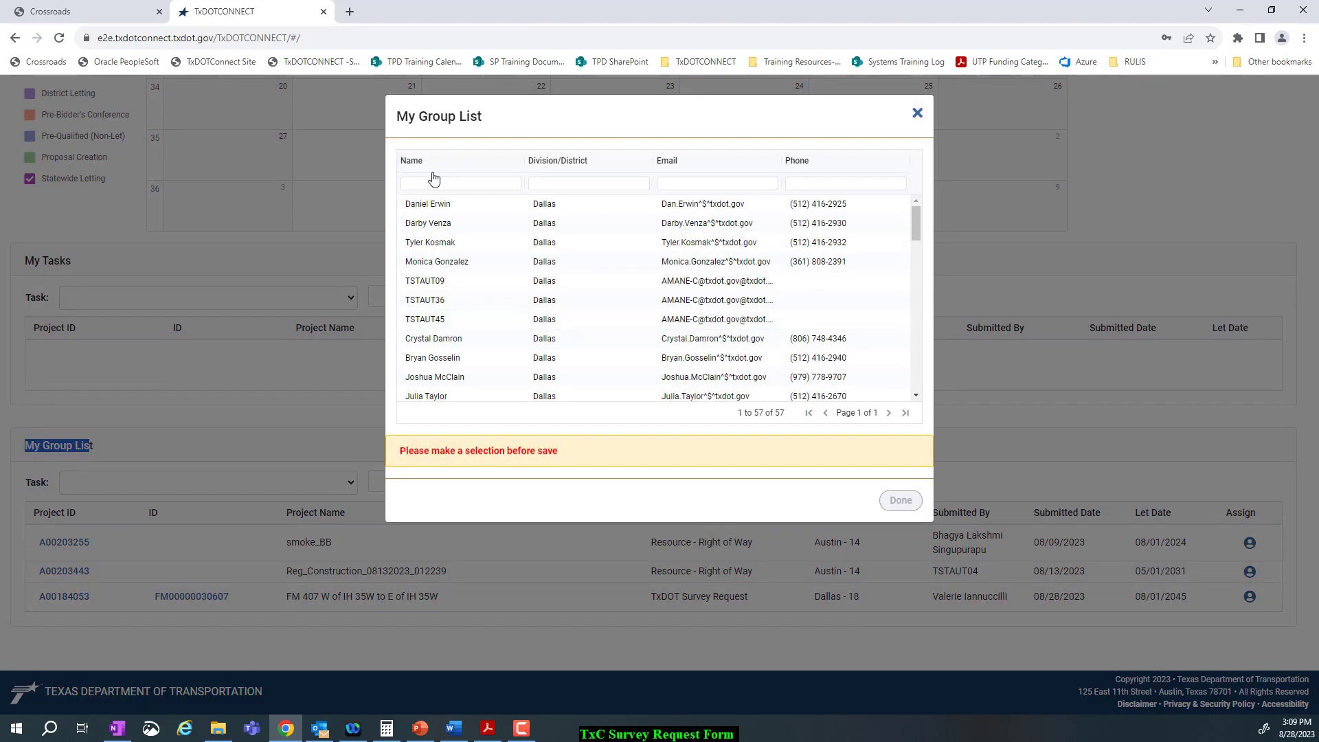
{"action": "left_click", "coordinate": [427, 182]}
{"action": "type", "text": "valerie"}
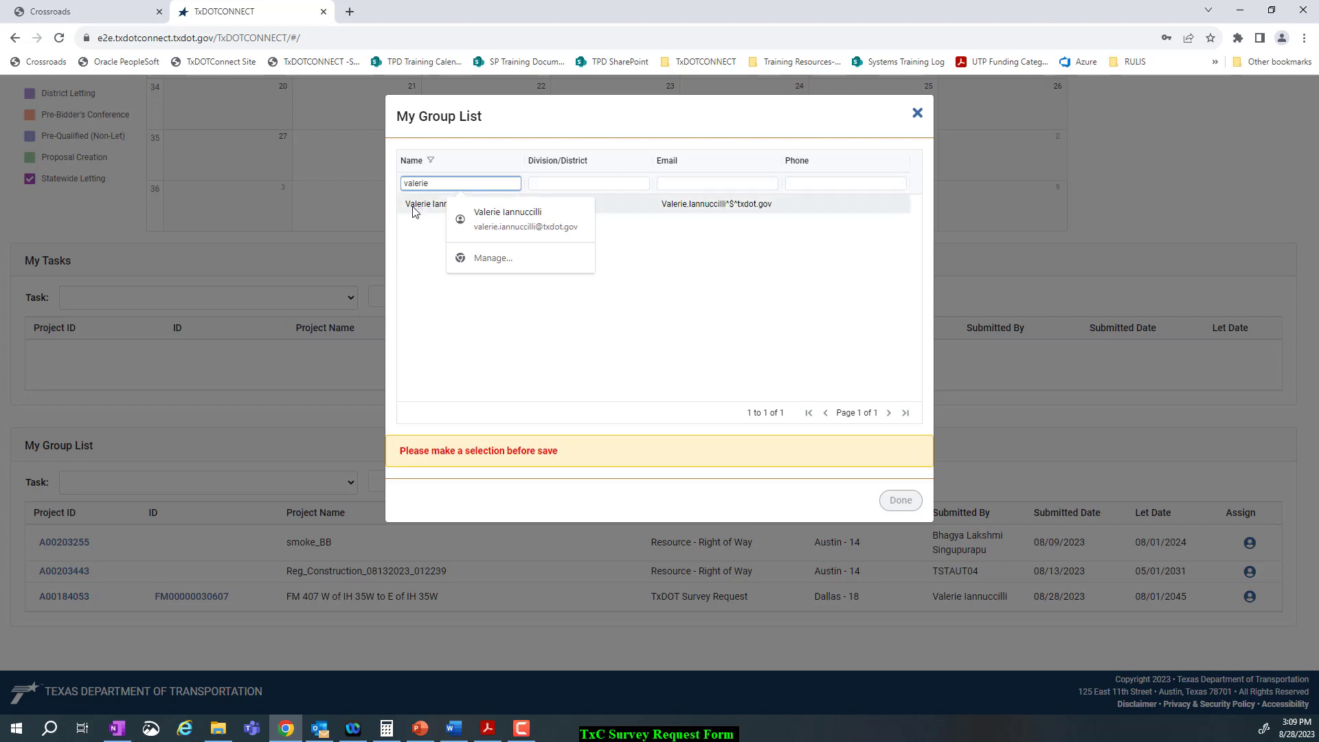
{"action": "left_click", "coordinate": [415, 211]}
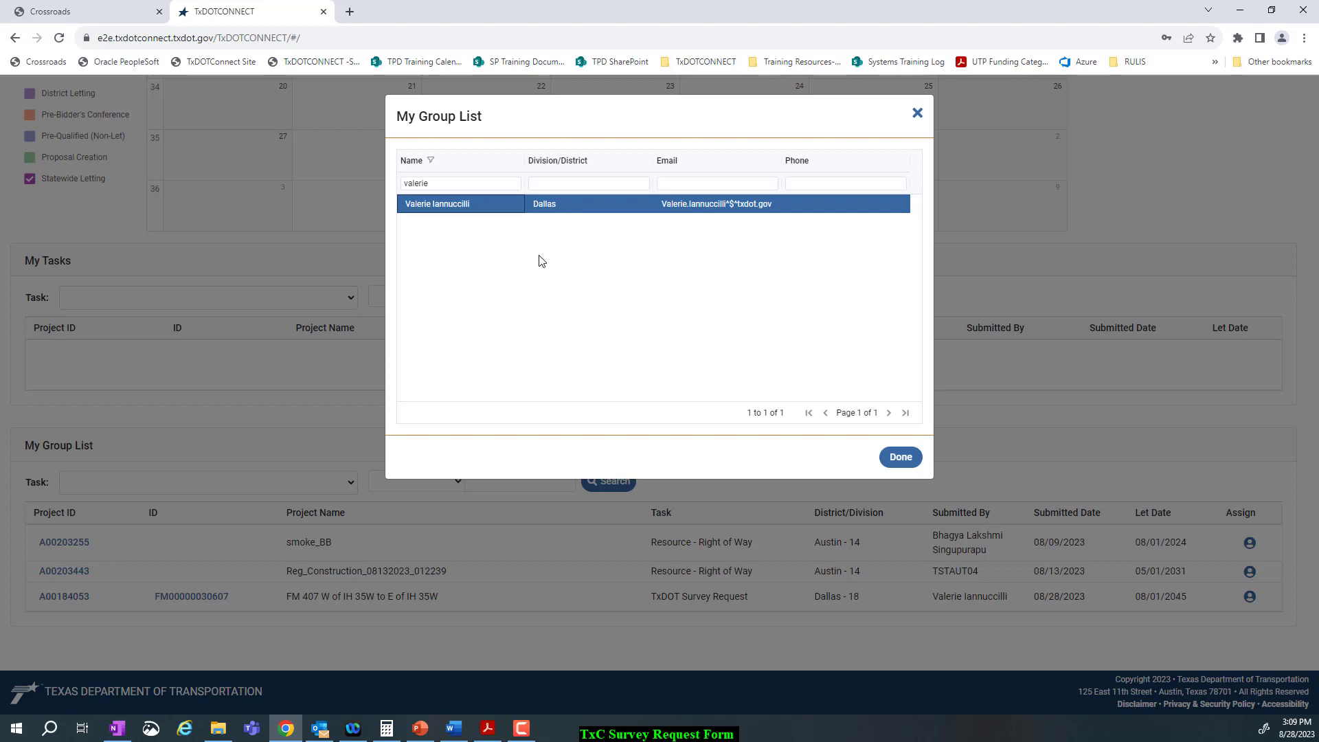
{"action": "left_click", "coordinate": [901, 458]}
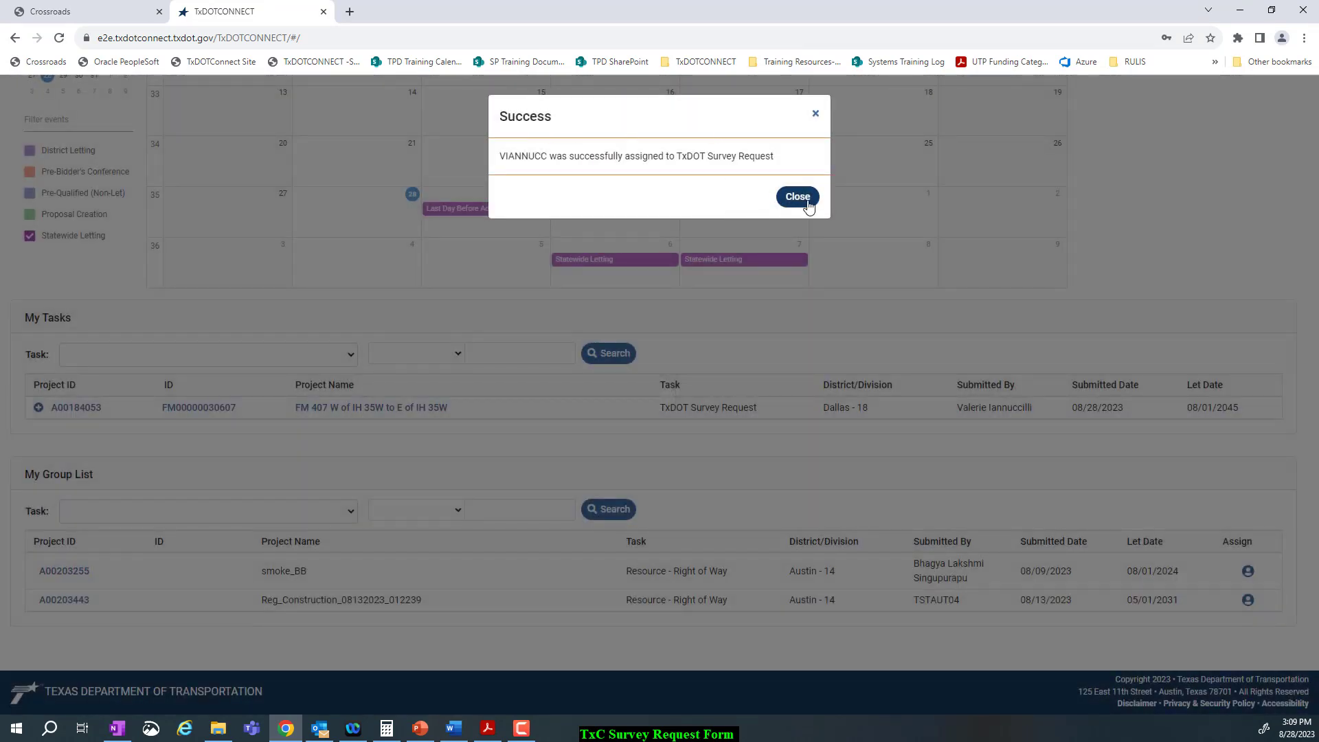
{"action": "left_click", "coordinate": [803, 199]}
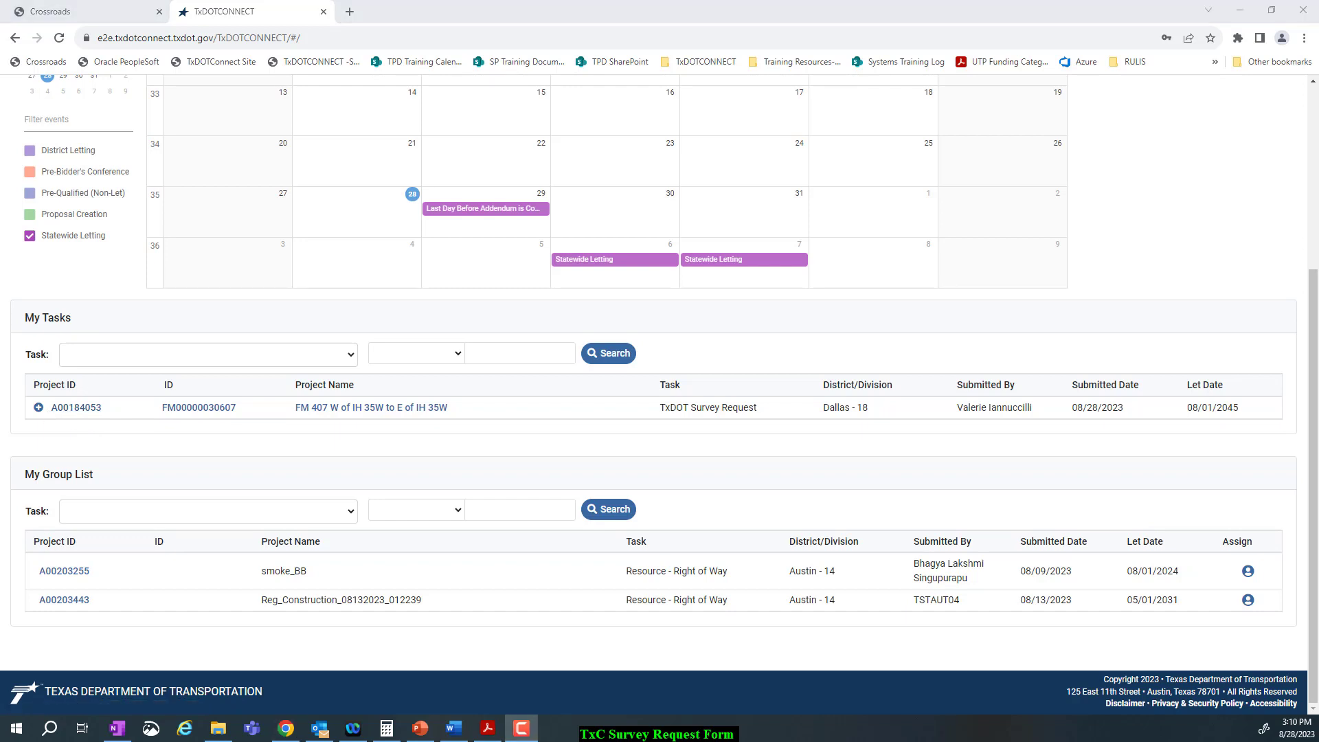
- Expand the FM 407 survey request under My Tasks and select Approve as the decision
{"action": "left_click", "coordinate": [39, 410]}
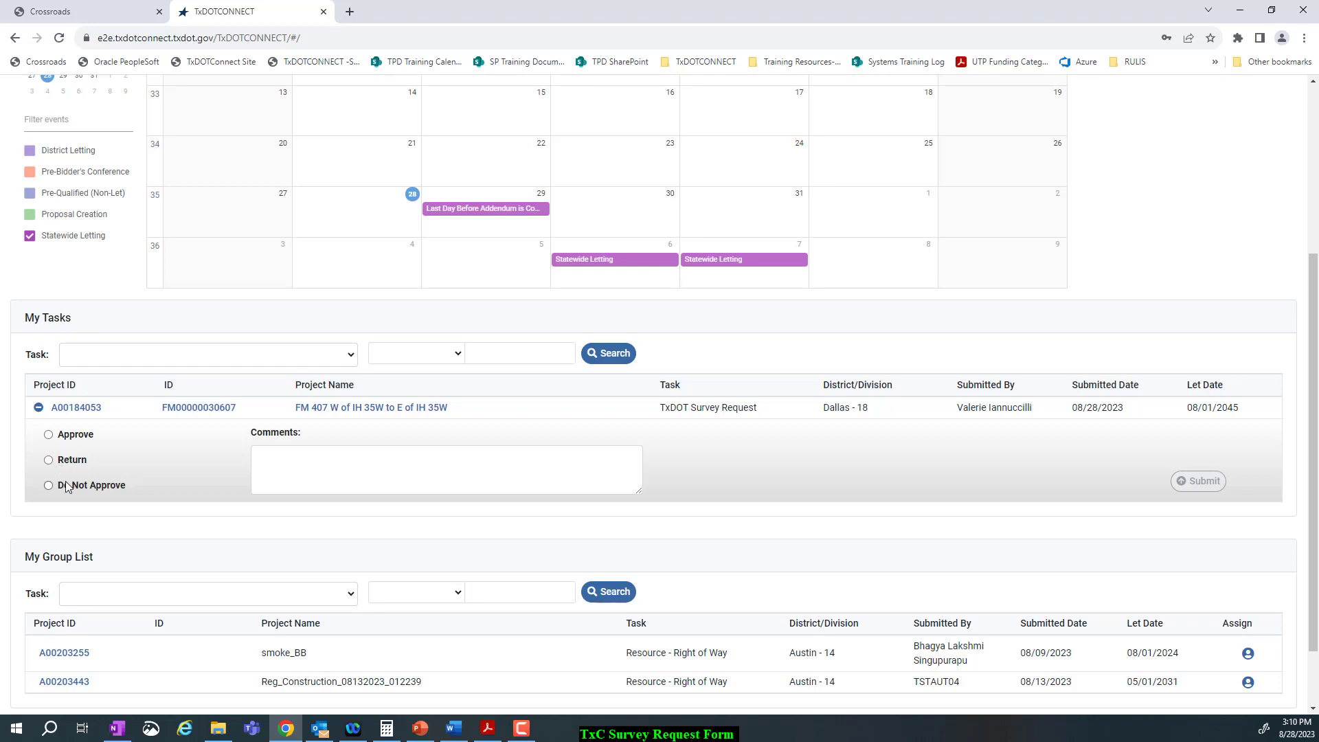
{"action": "left_click", "coordinate": [48, 435]}
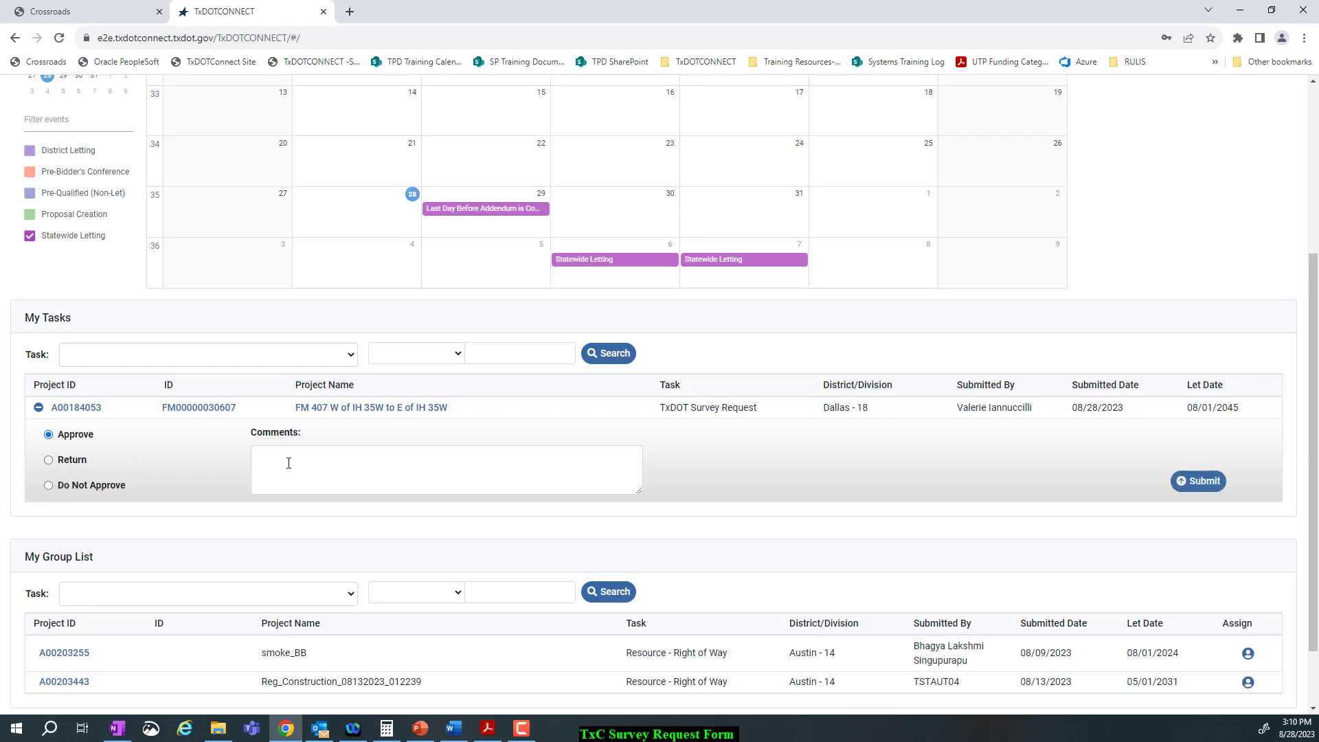
{"action": "left_click", "coordinate": [1215, 486]}
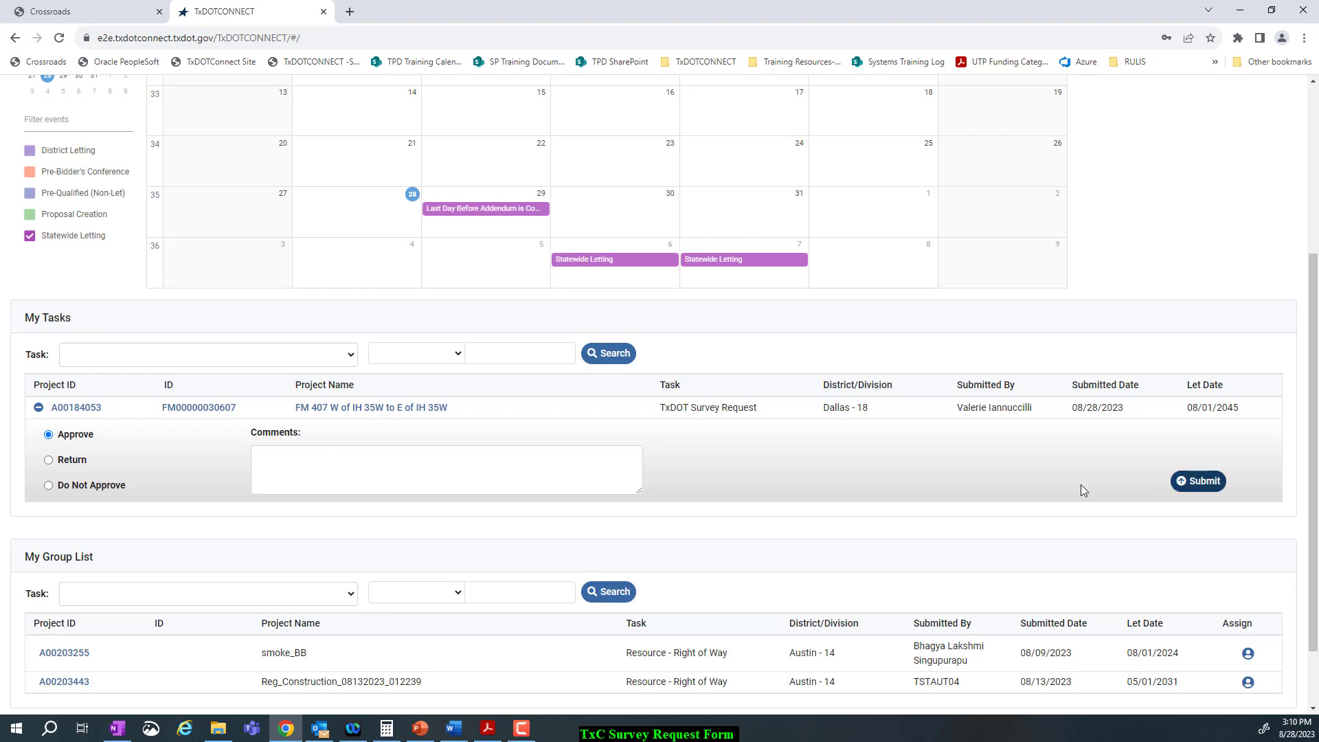
- Change the decision on the survey request to Return and enter "comments here" as the comment
{"action": "left_click", "coordinate": [49, 460]}
{"action": "left_click", "coordinate": [307, 466]}
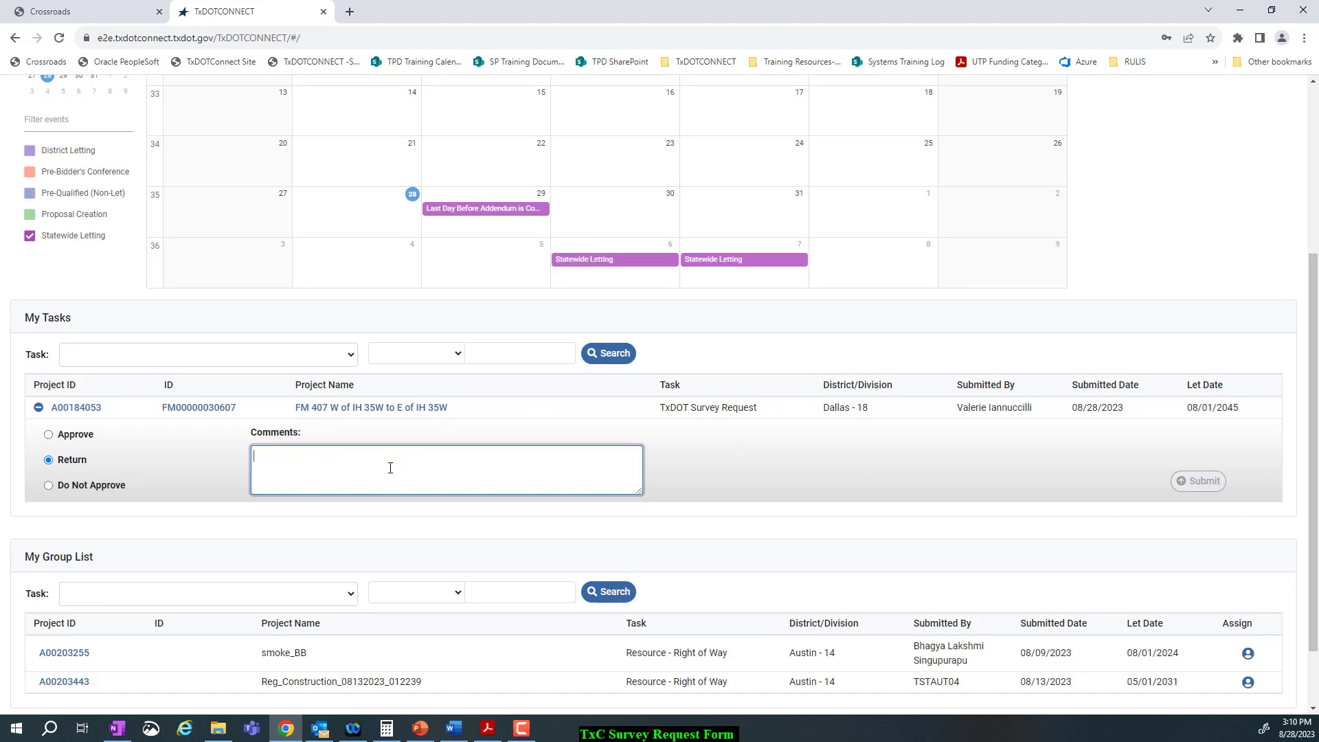
{"action": "type", "text": "comments"}
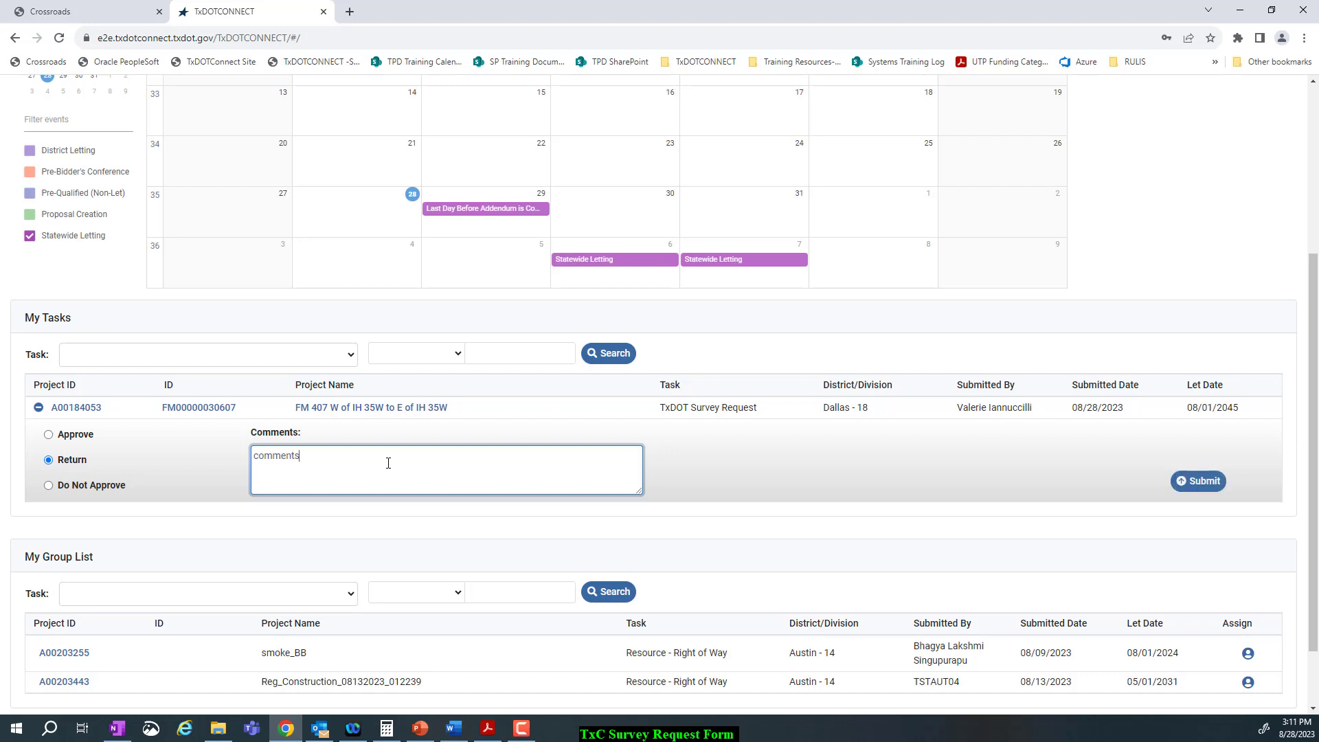
{"action": "type", "text": " here"}
- Try the Do Not Approve decision with the comment "Comments here" on the FM 407 survey request, and set the decision back to Approve
{"action": "left_click", "coordinate": [48, 486]}
{"action": "left_click", "coordinate": [313, 469]}
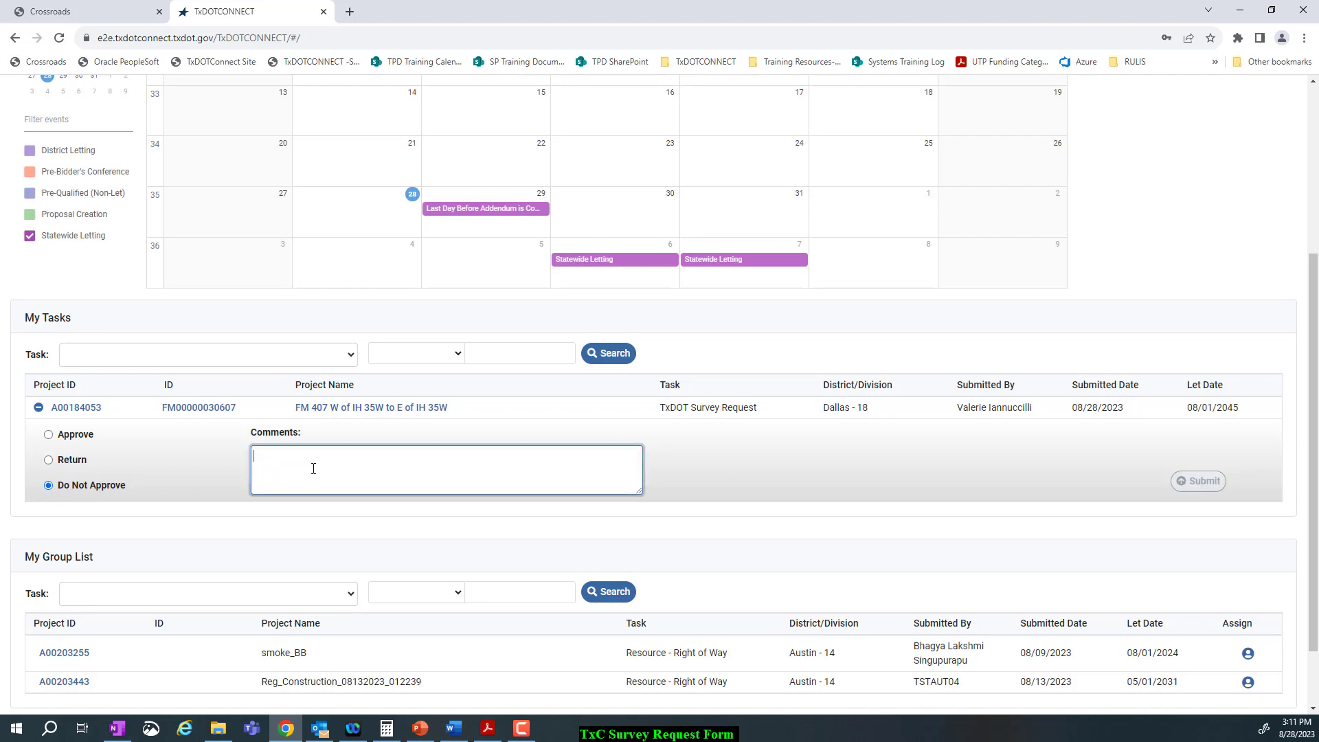
{"action": "type", "text": "Comment"}
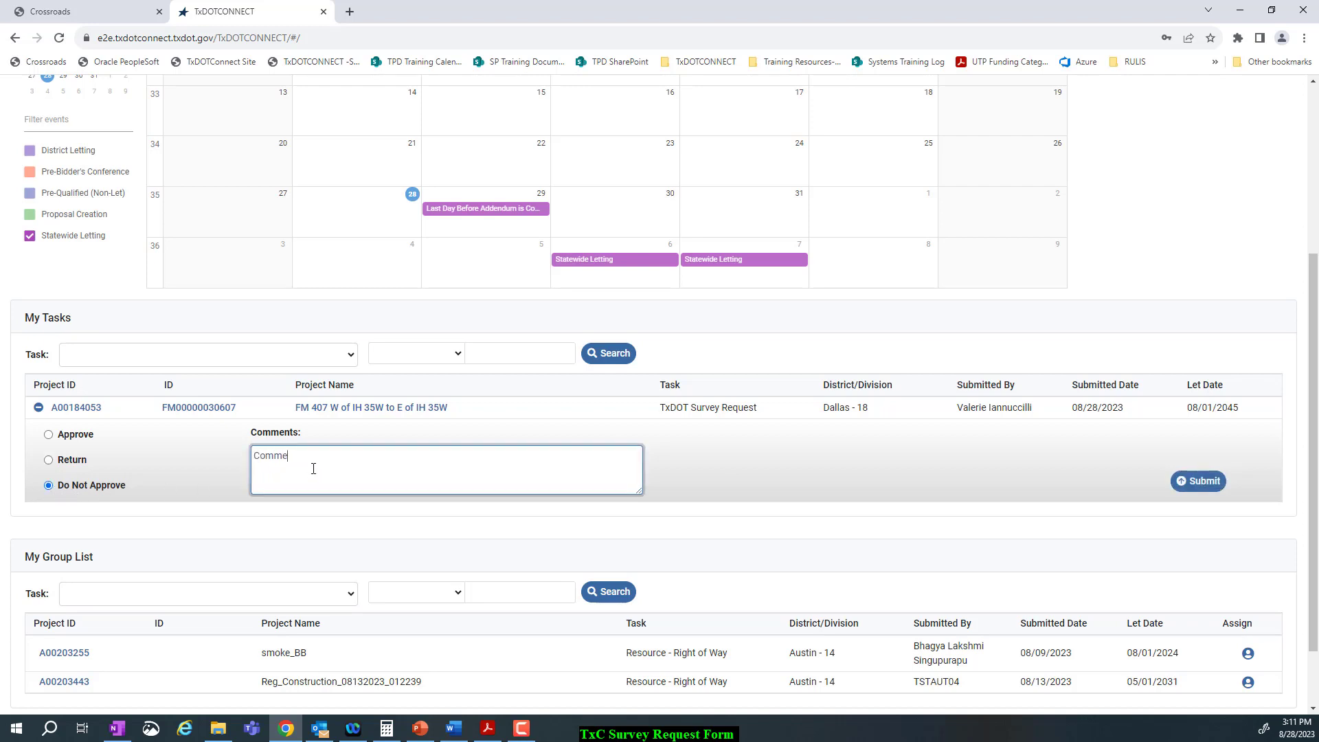
{"action": "type", "text": "s here"}
{"action": "left_click", "coordinate": [48, 435]}
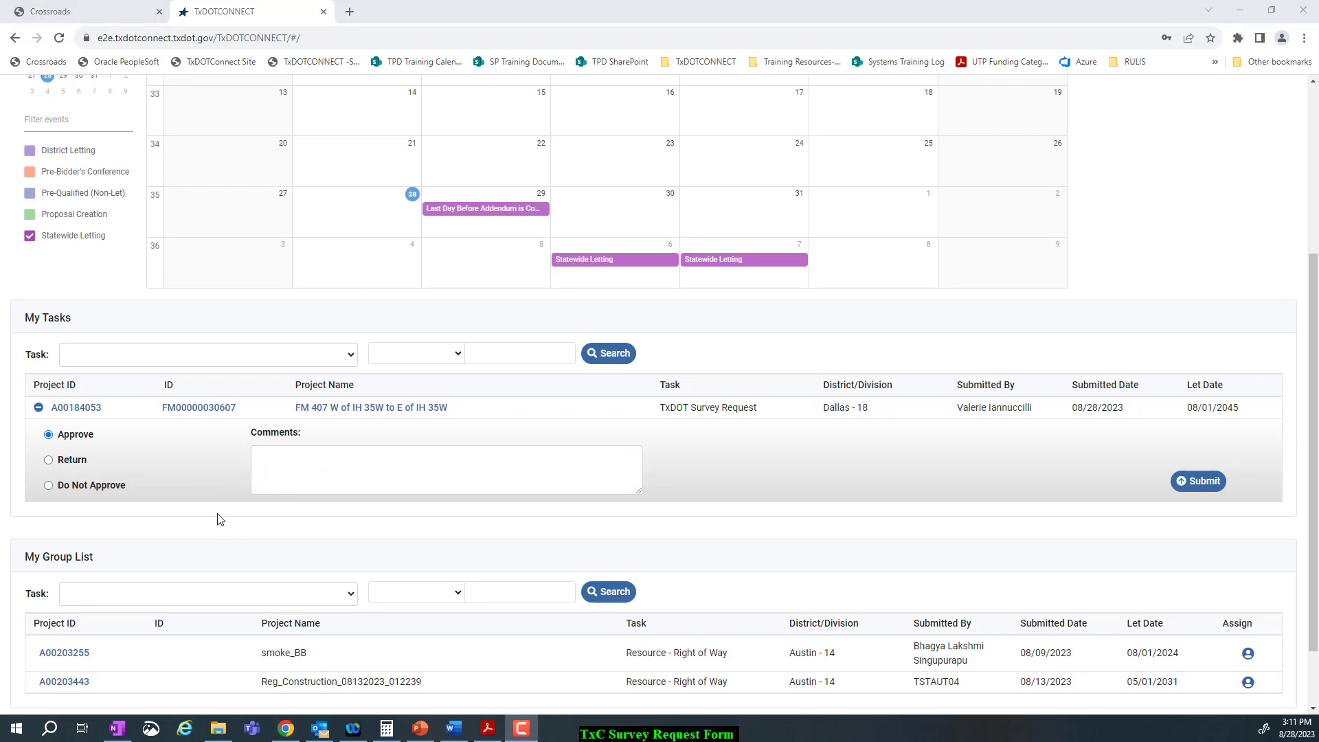
- Open the FM 407 survey request form from My Tasks and review its survey details, location map and header information
{"action": "left_click", "coordinate": [191, 410]}
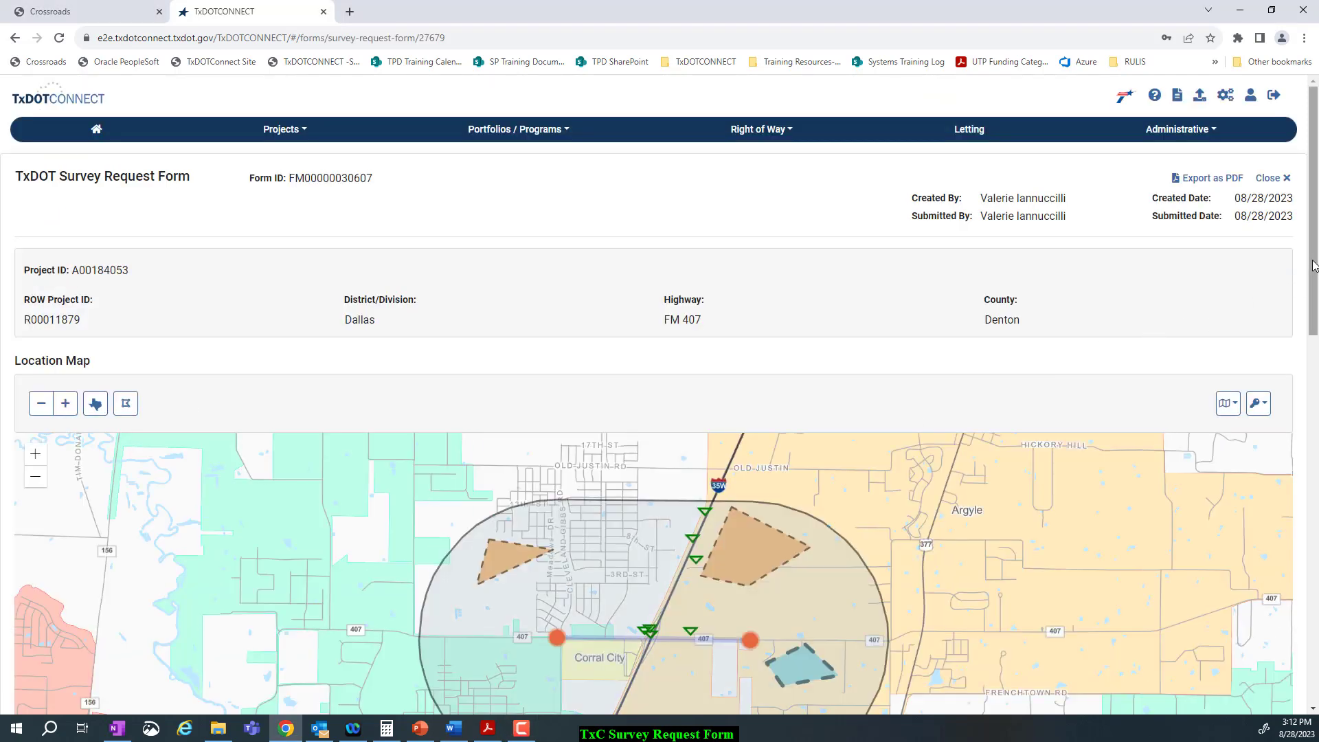
{"action": "left_click_drag", "start_coordinate": [1313, 288], "coordinate": [1313, 584]}
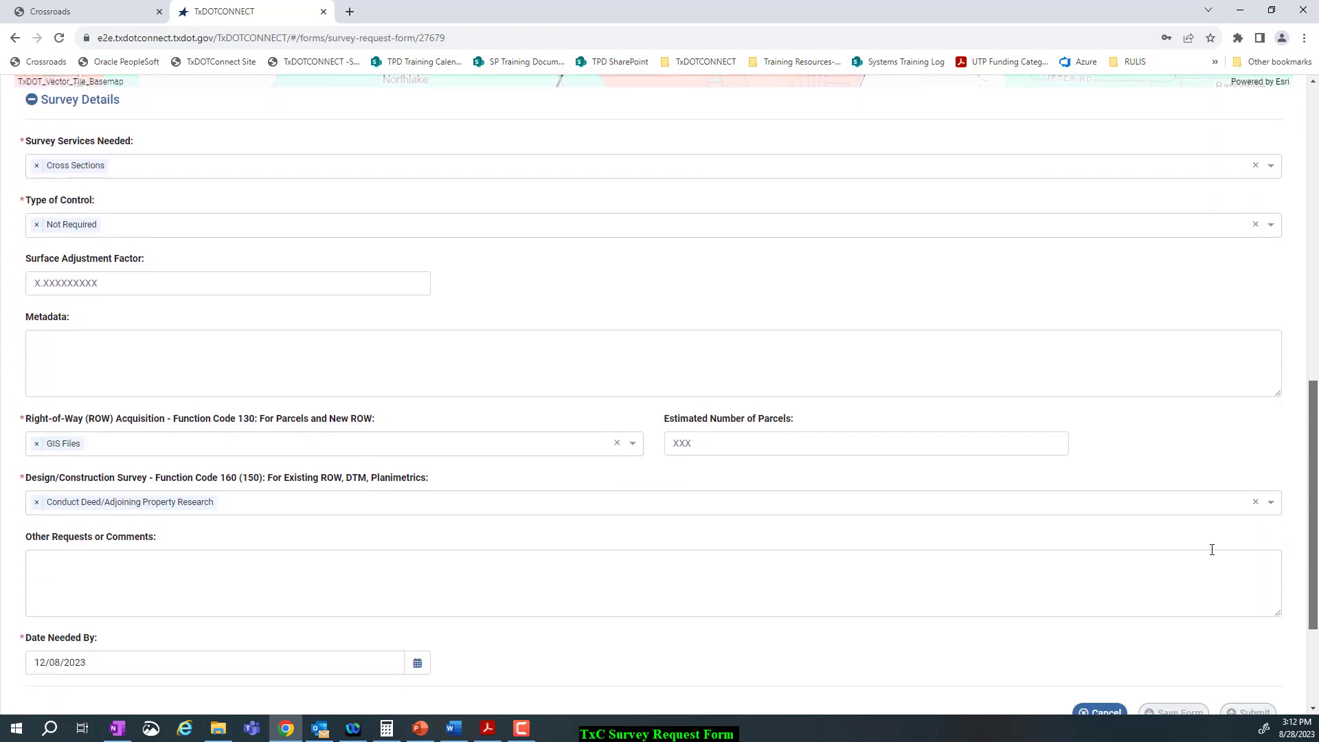
{"action": "left_click", "coordinate": [48, 360]}
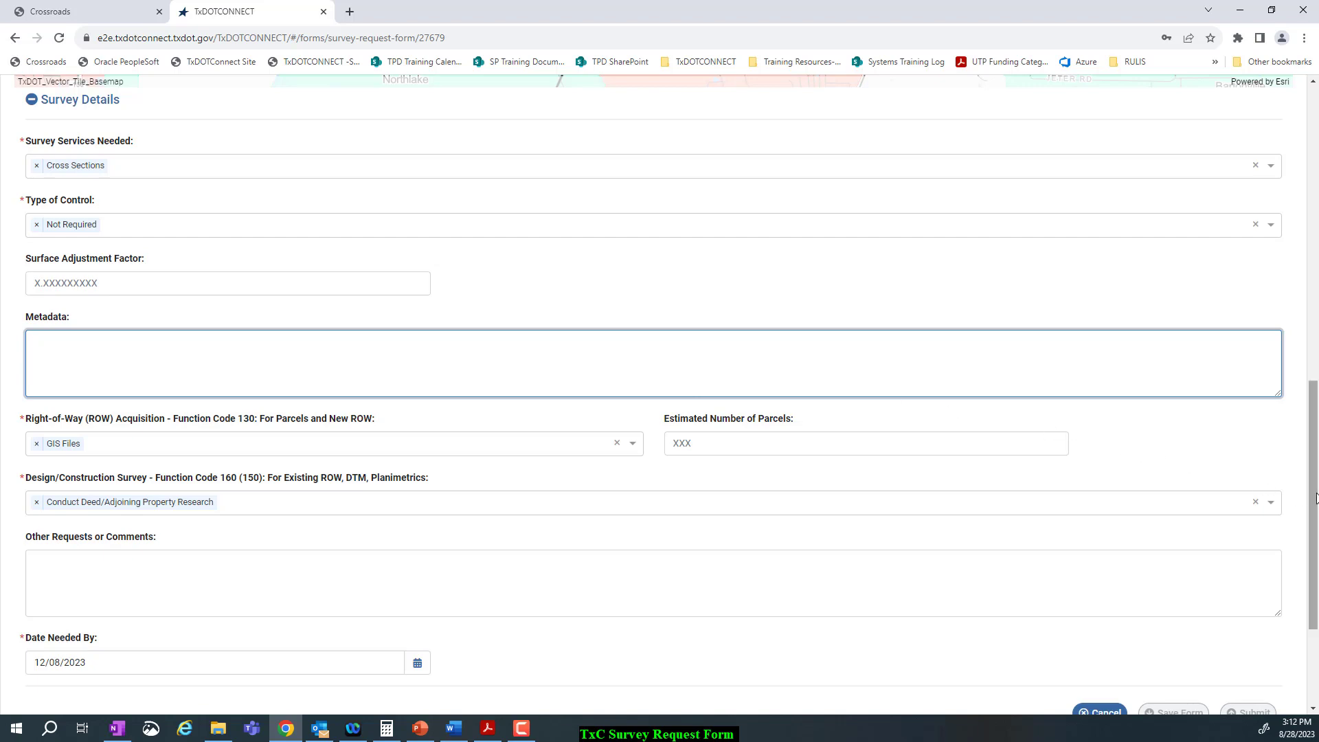
{"action": "scroll", "coordinate": [1315, 497], "scroll_direction": "up", "scroll_amount": 7}
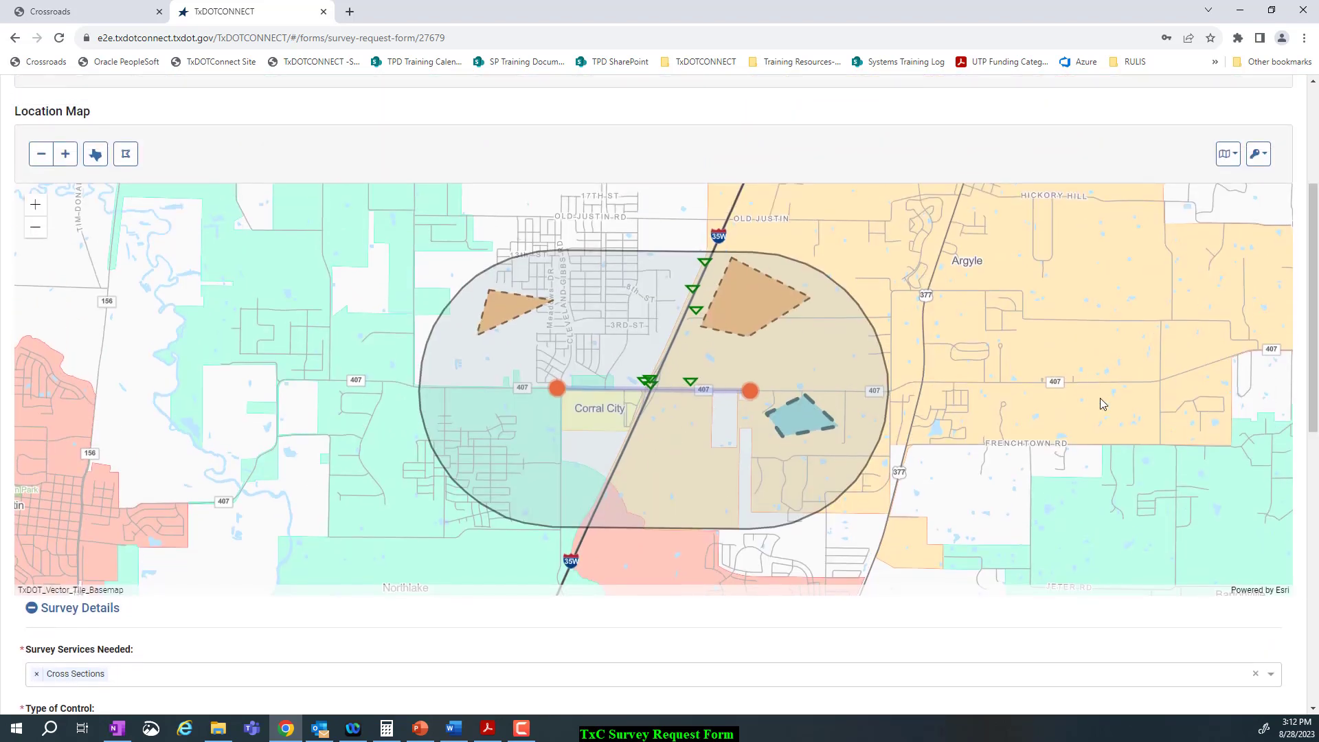
{"action": "left_click_drag", "start_coordinate": [1313, 384], "coordinate": [1307, 293]}
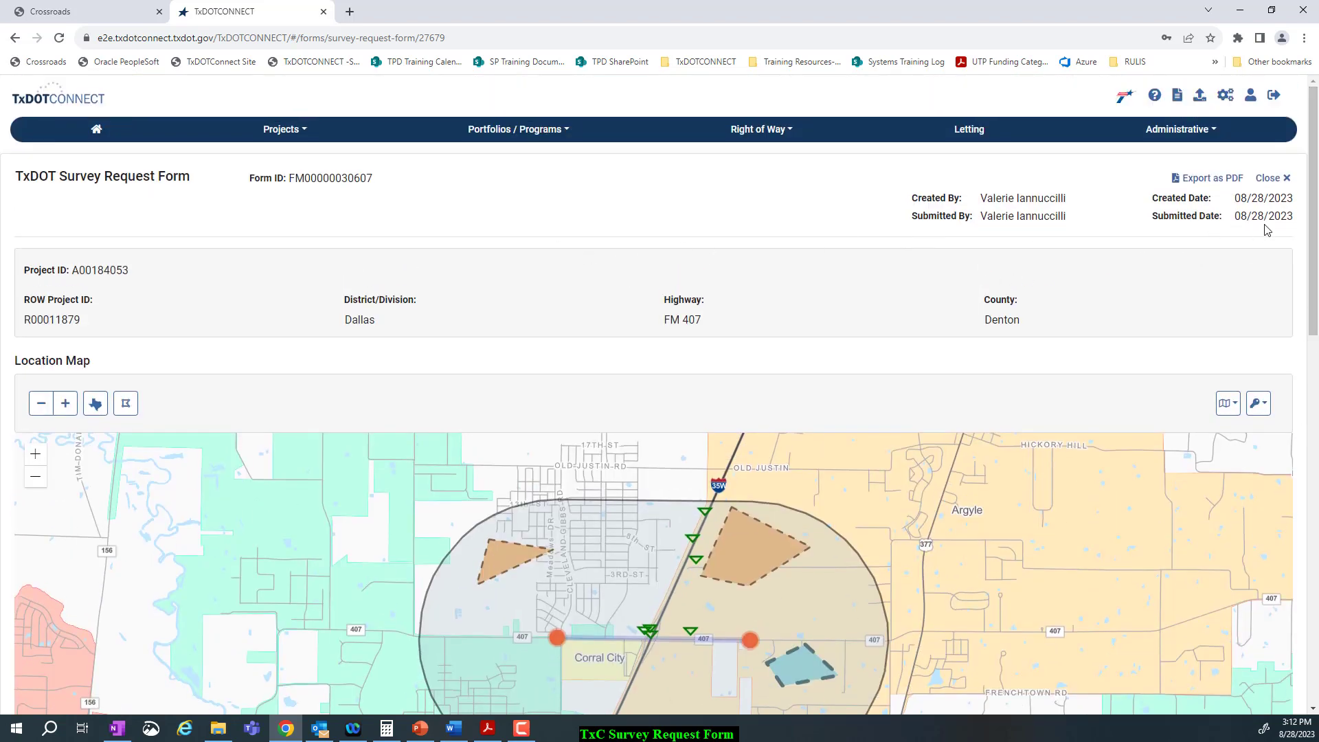
- Copy the survey request's form ID, close the form and return to the dashboard
{"action": "double_click", "coordinate": [344, 178]}
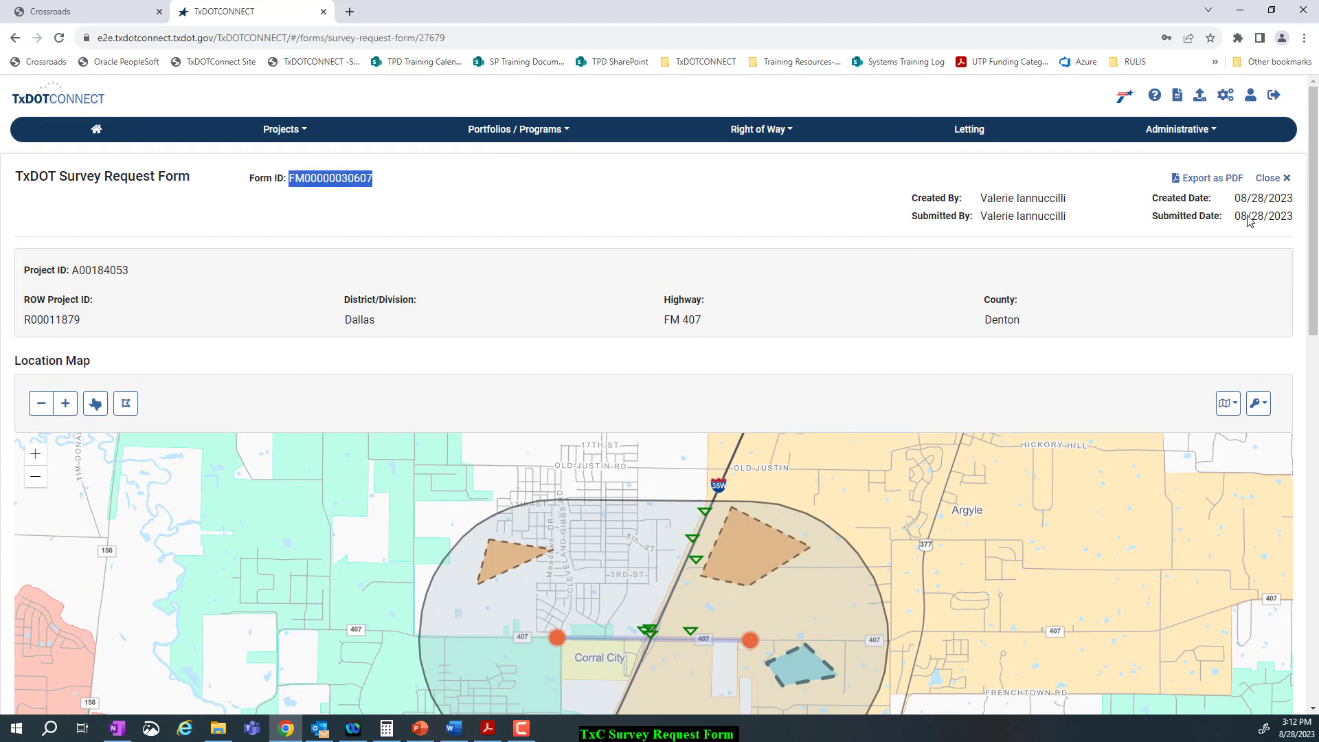
{"action": "left_click", "coordinate": [1271, 179]}
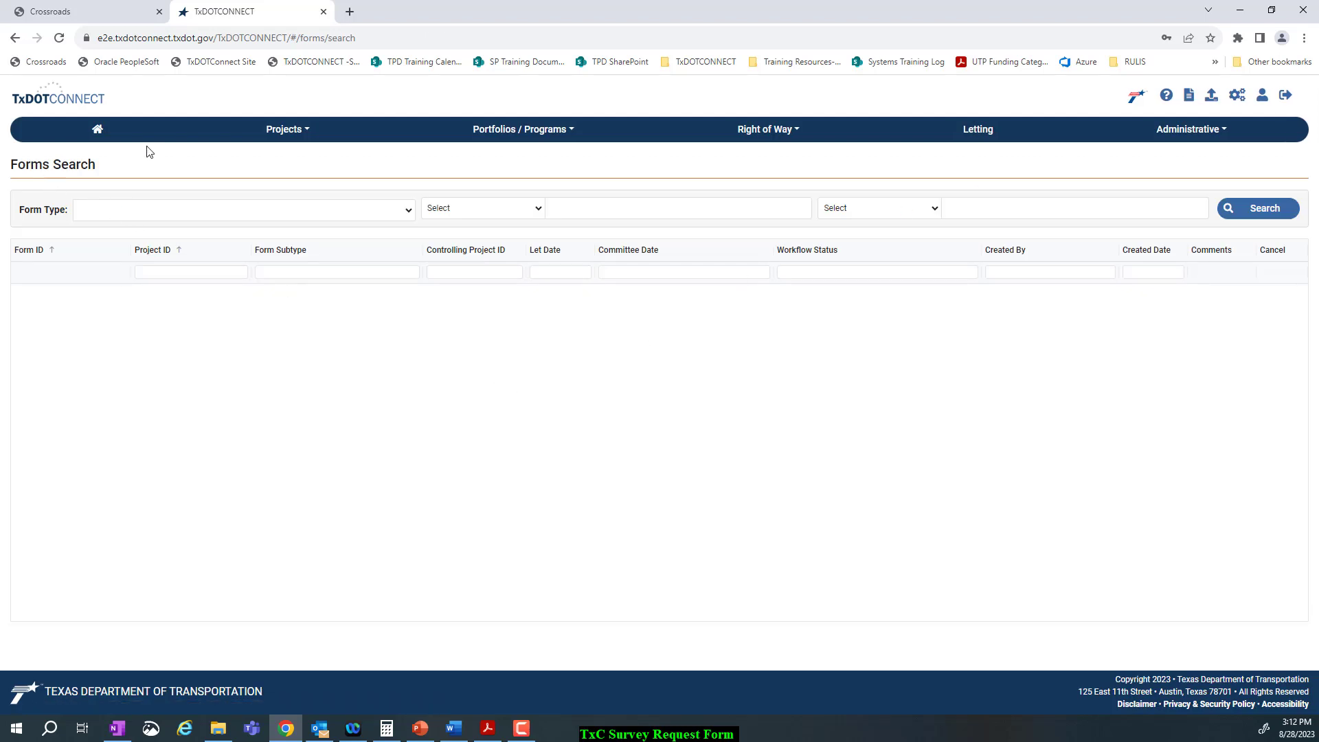
{"action": "left_click", "coordinate": [98, 132]}
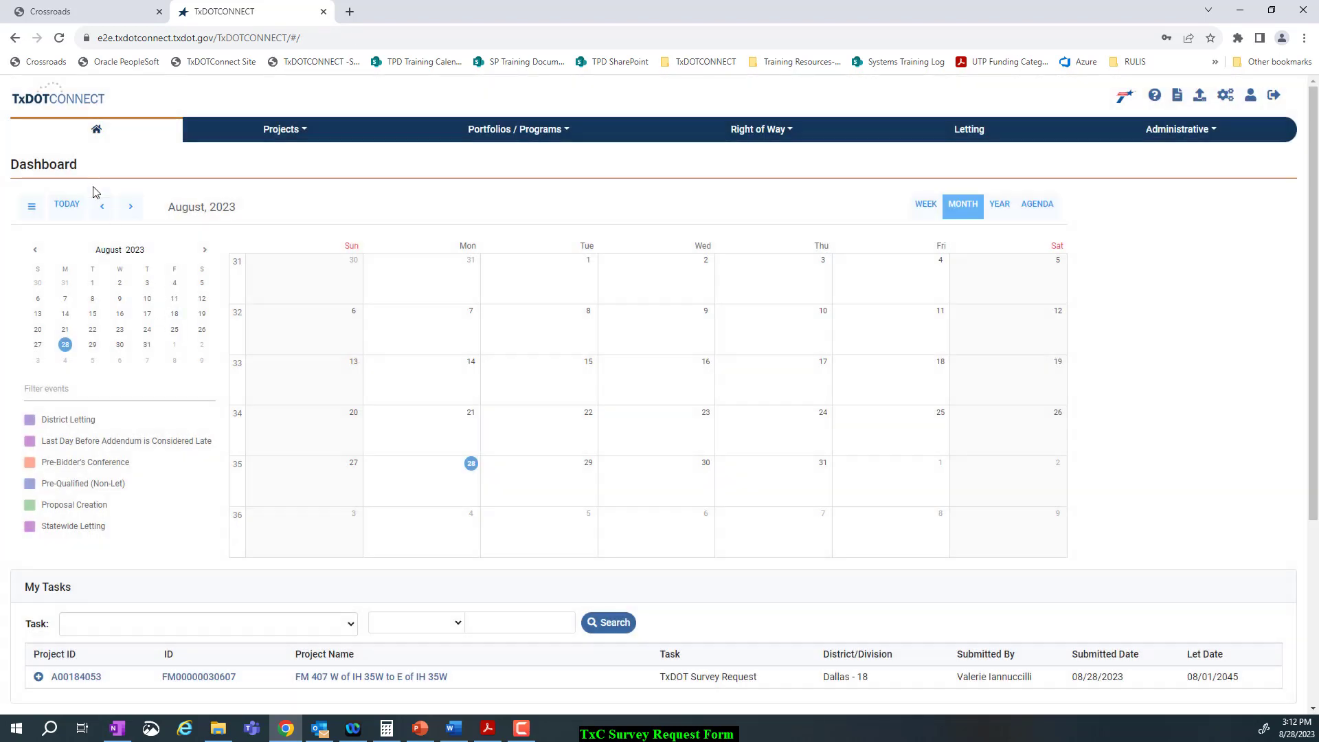
- Approve the FM 407 TxDOT Survey Request under My Tasks, submit the decision and dismiss the message
{"action": "left_click_drag", "start_coordinate": [1307, 289], "coordinate": [1317, 497]}
{"action": "left_click", "coordinate": [39, 410]}
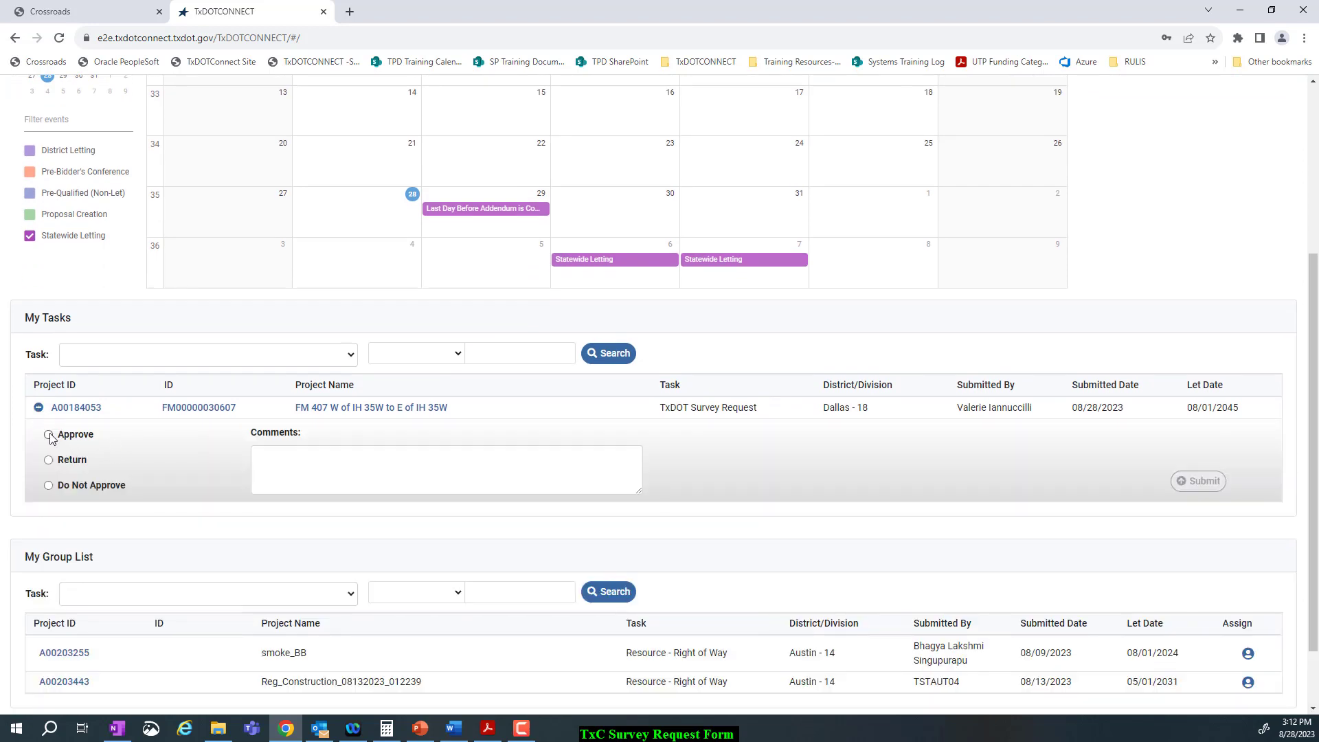
{"action": "left_click", "coordinate": [49, 436]}
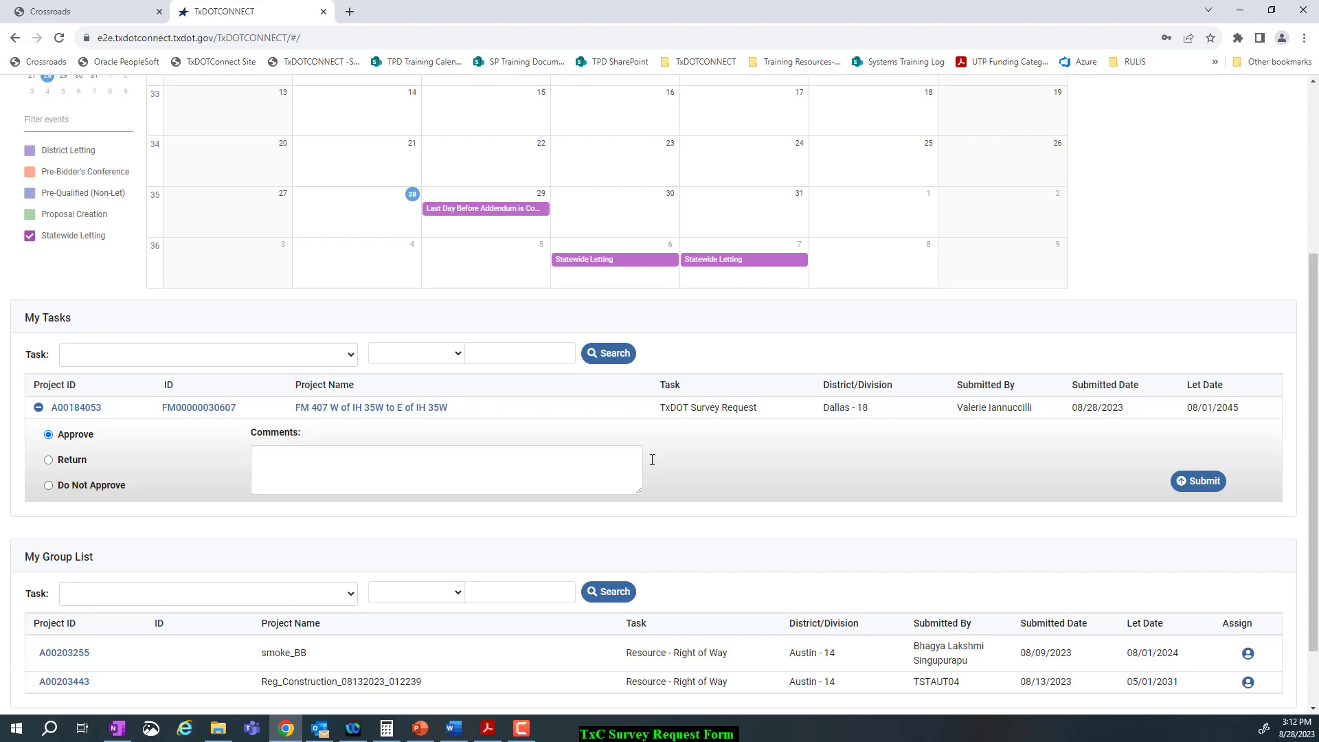
{"action": "left_click", "coordinate": [1204, 482]}
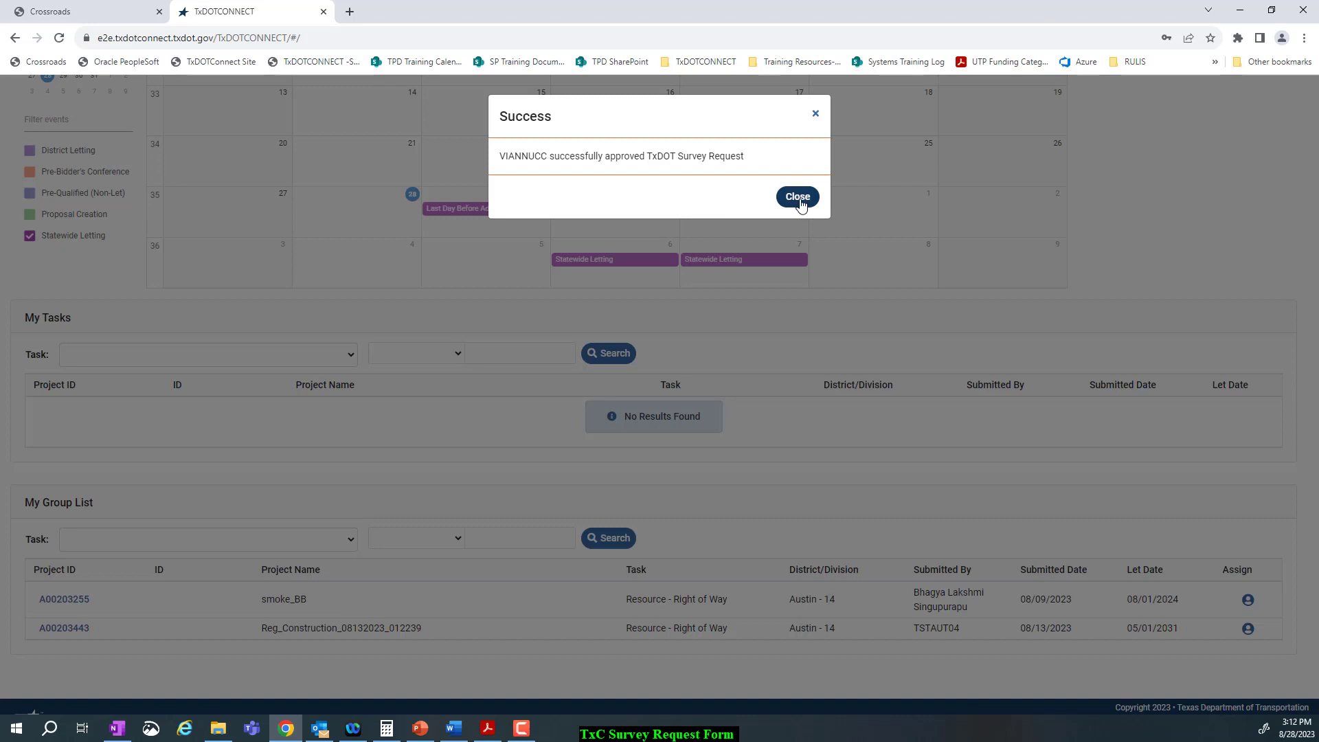
{"action": "left_click", "coordinate": [796, 200]}
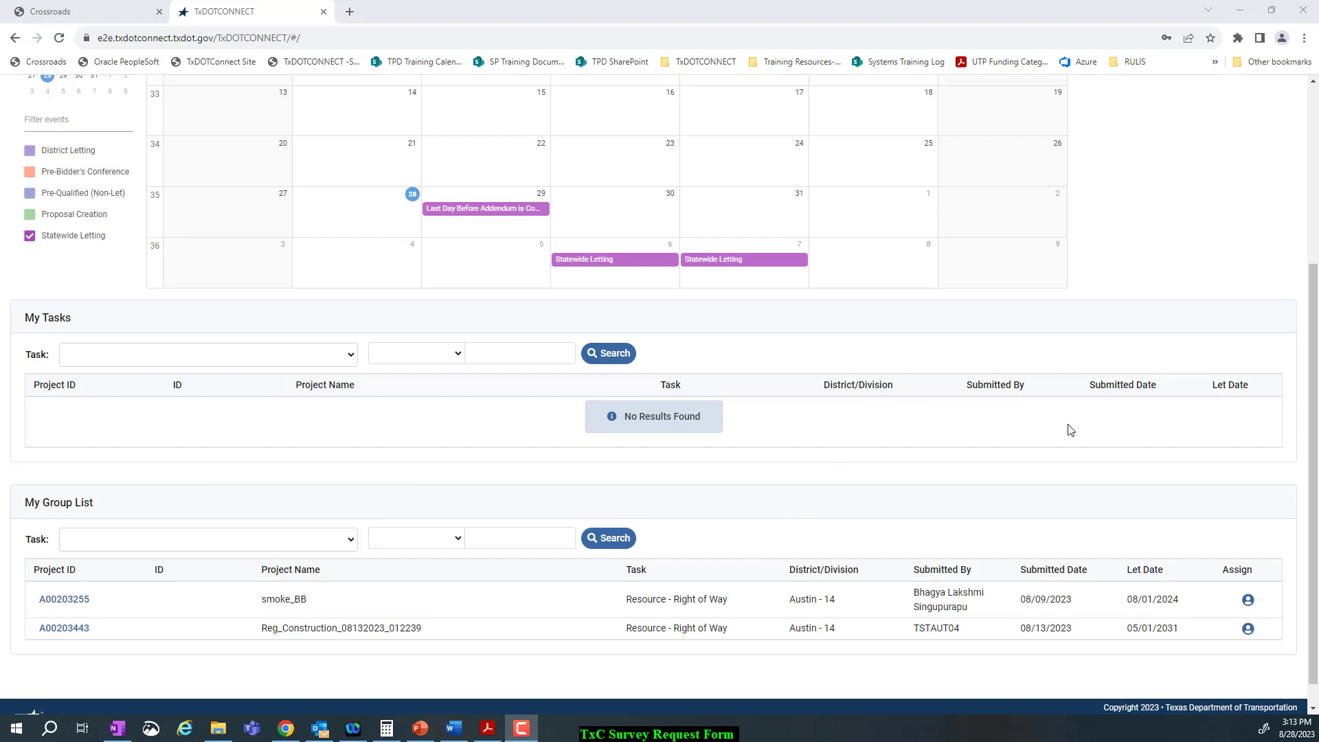
- Open Forms Search and set the form type to TxDOT Survey Request
{"action": "scroll", "coordinate": [1070, 431], "scroll_direction": "up", "scroll_amount": 4}
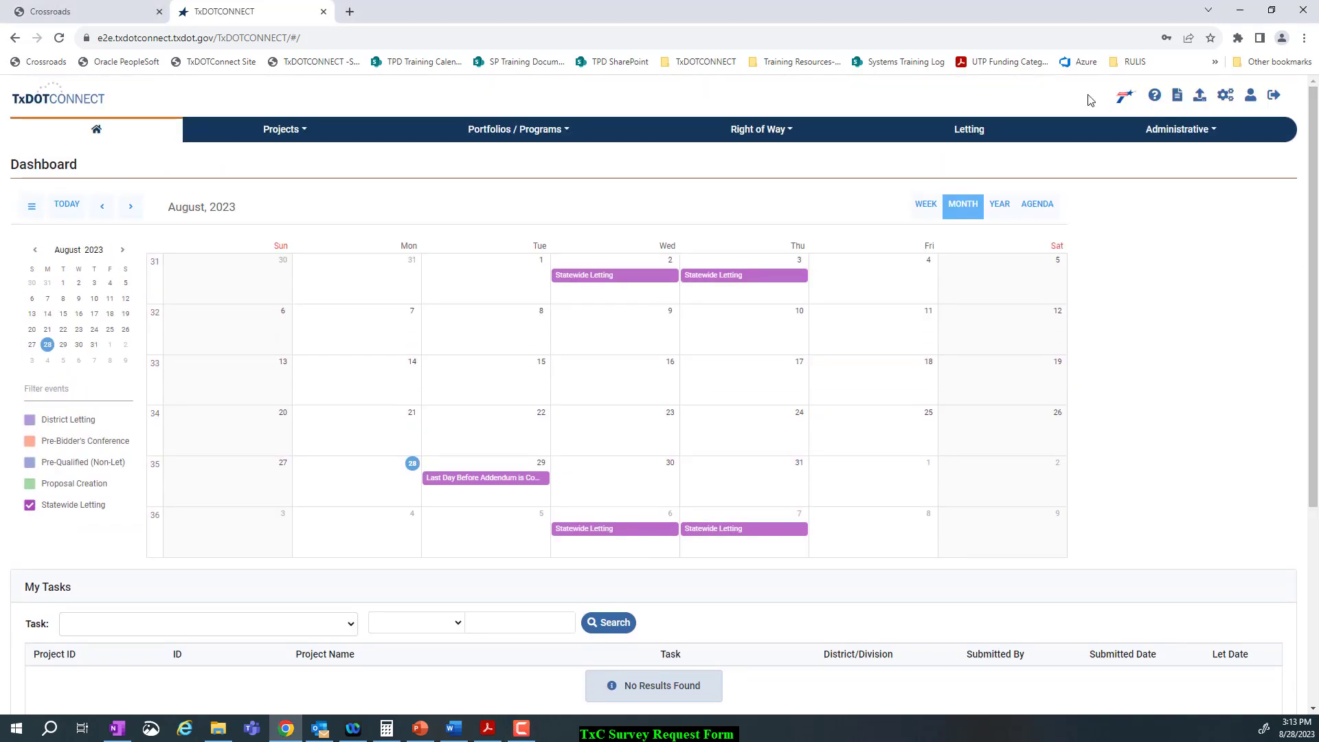
{"action": "left_click", "coordinate": [293, 136]}
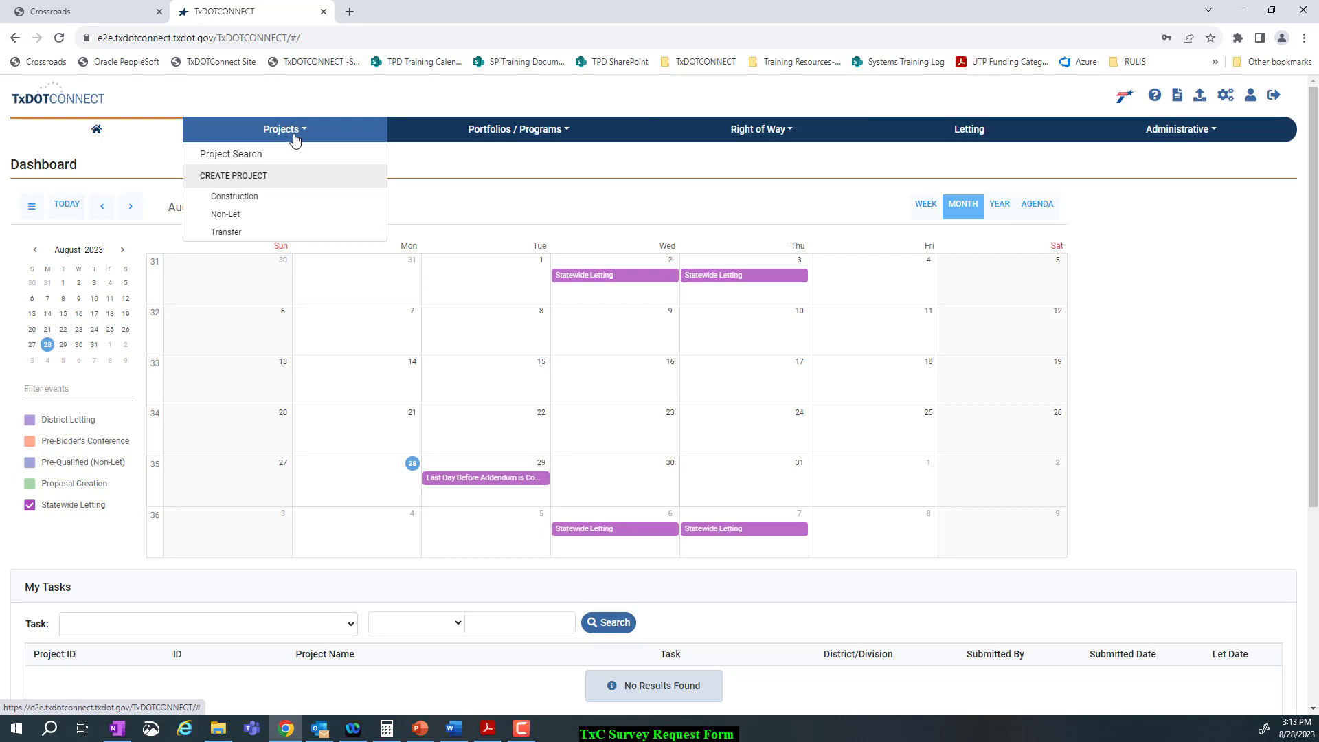
{"action": "left_click", "coordinate": [1214, 136]}
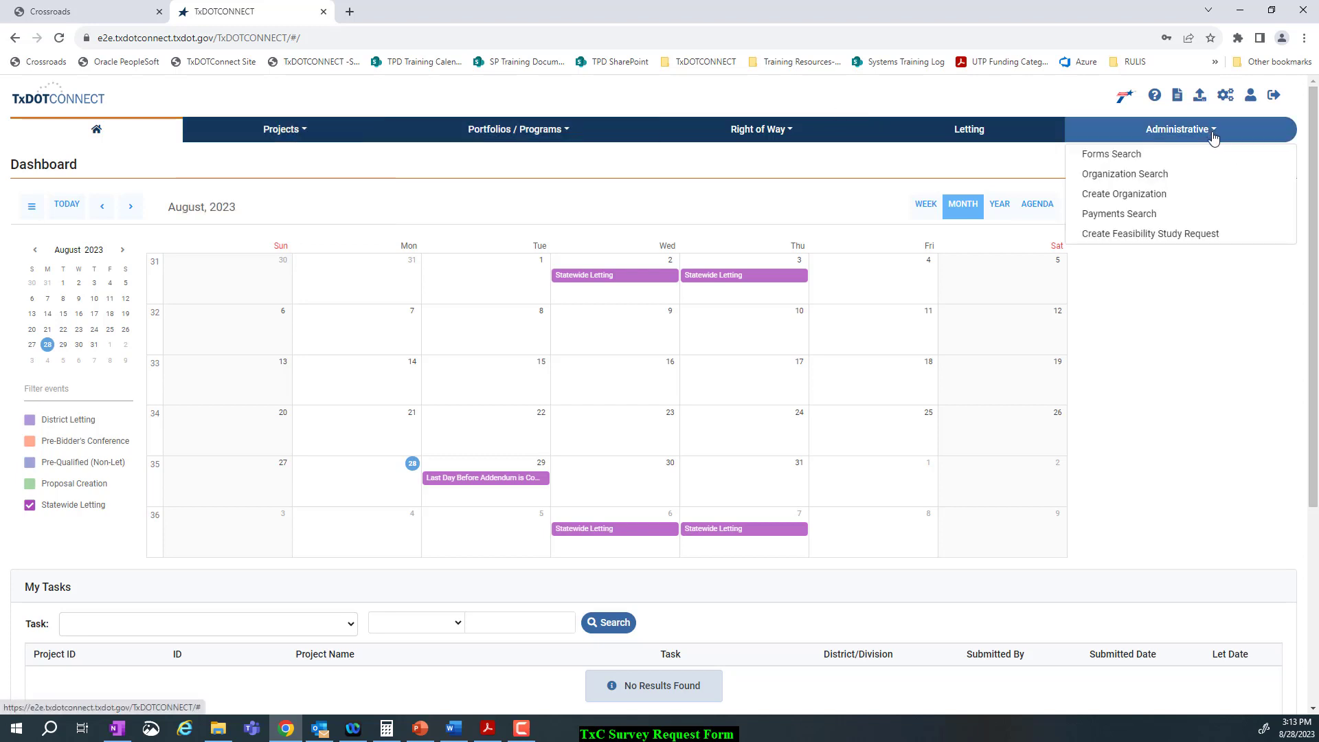
{"action": "left_click", "coordinate": [1111, 155]}
{"action": "left_click", "coordinate": [150, 214]}
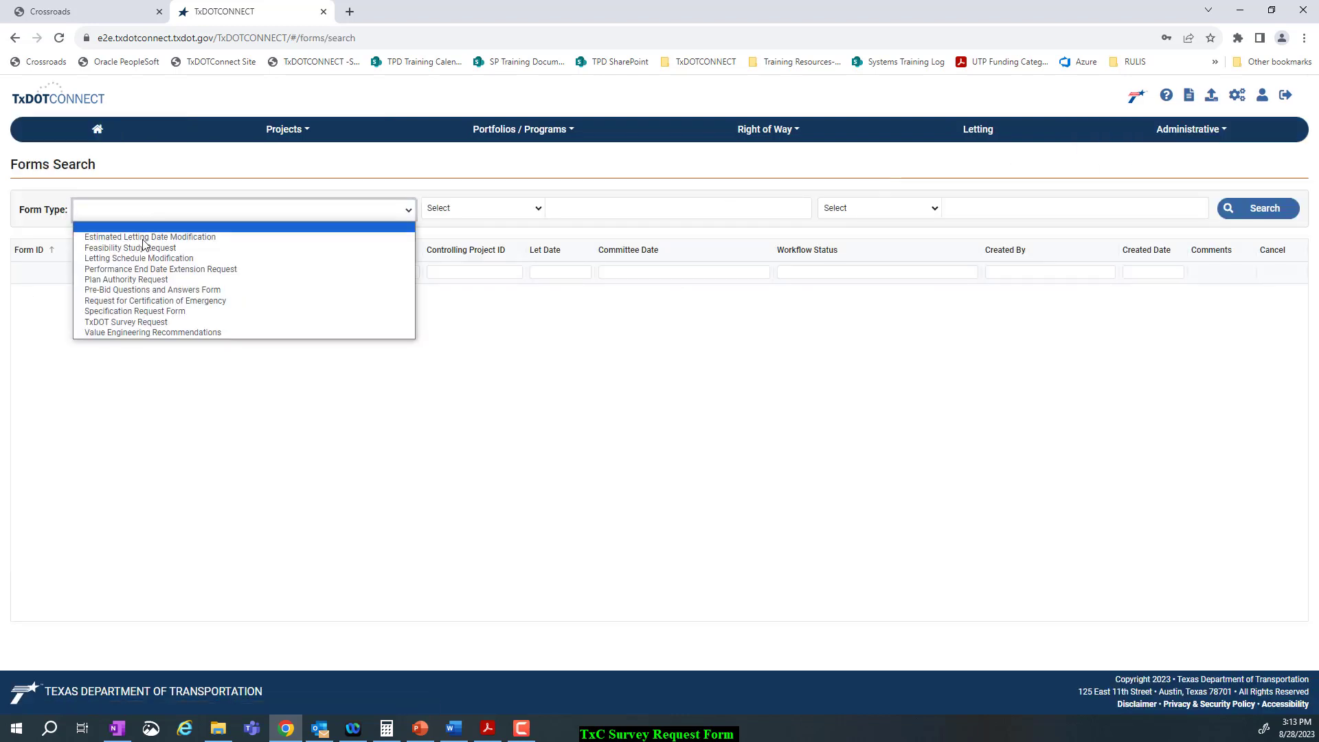
{"action": "left_click", "coordinate": [145, 324]}
{"action": "left_click", "coordinate": [471, 207]}
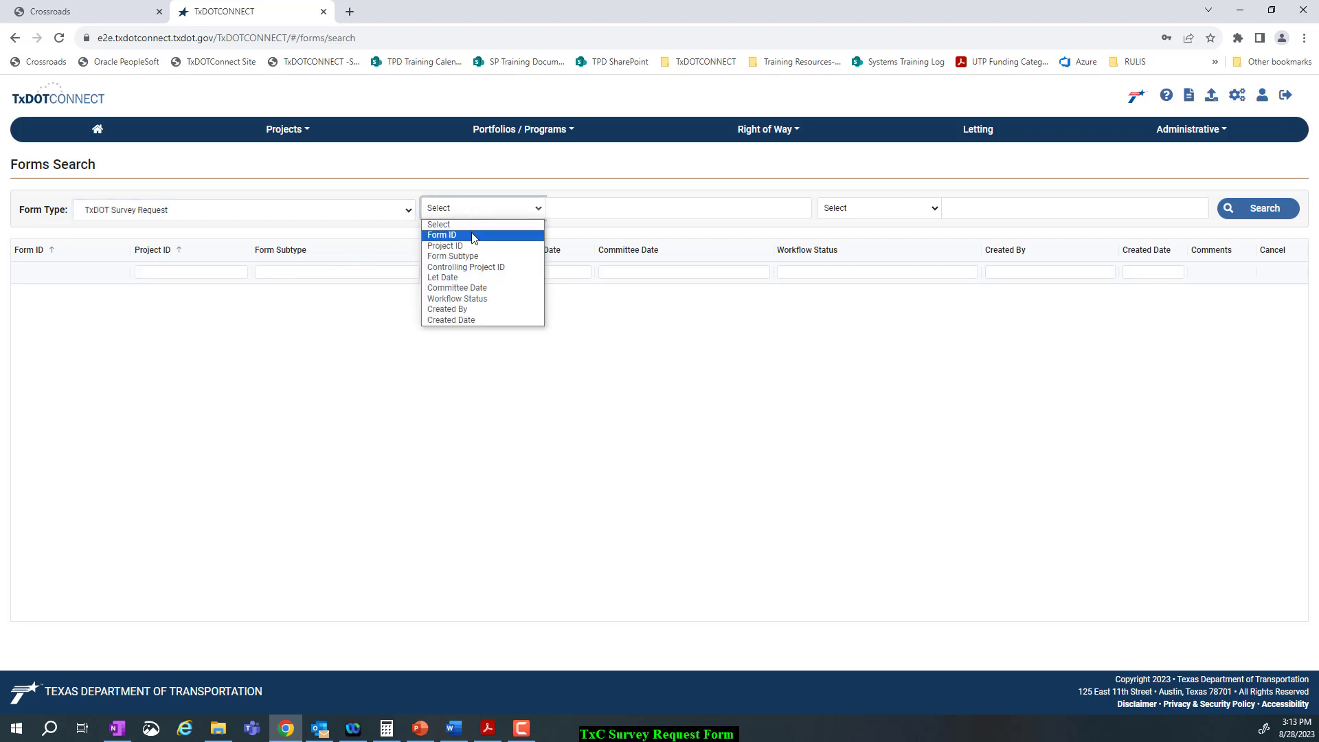
{"action": "left_click", "coordinate": [473, 236]}
{"action": "left_click", "coordinate": [588, 213]}
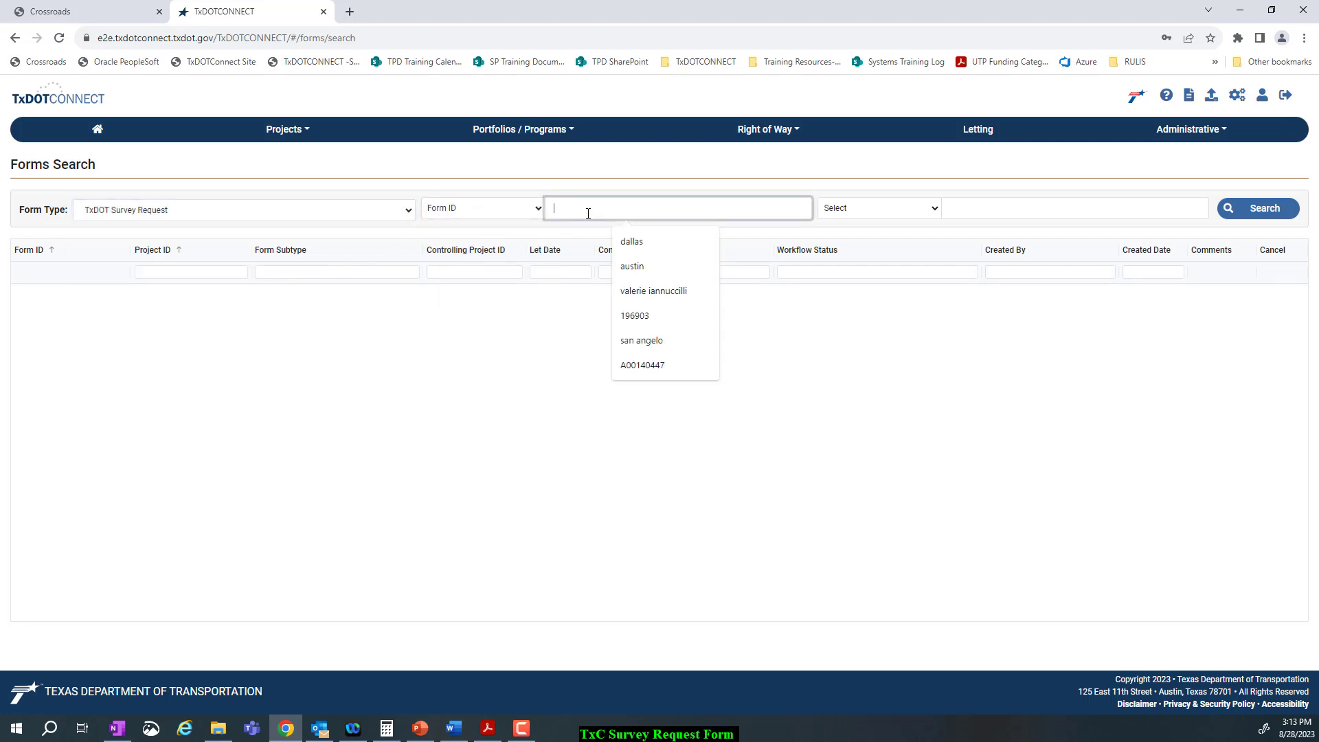
{"action": "key", "text": "ctrl+f"}
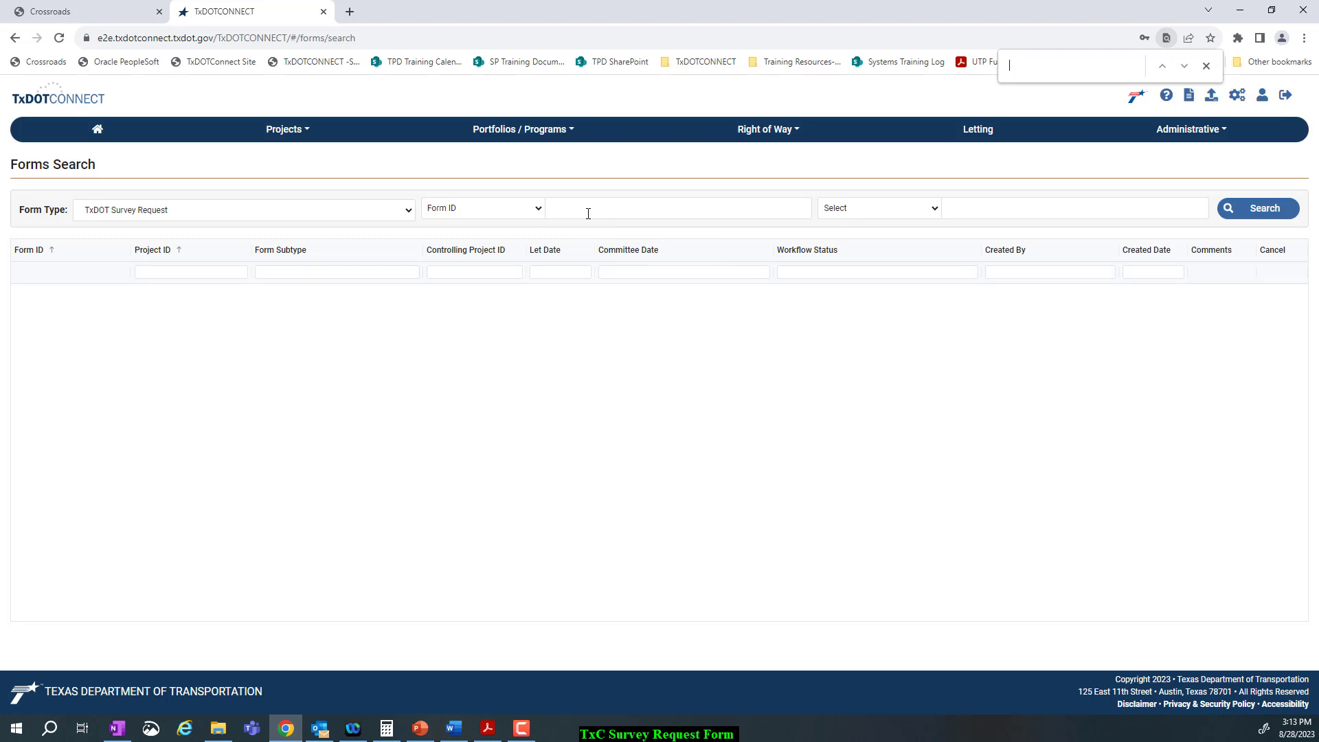
{"action": "left_click", "coordinate": [586, 209]}
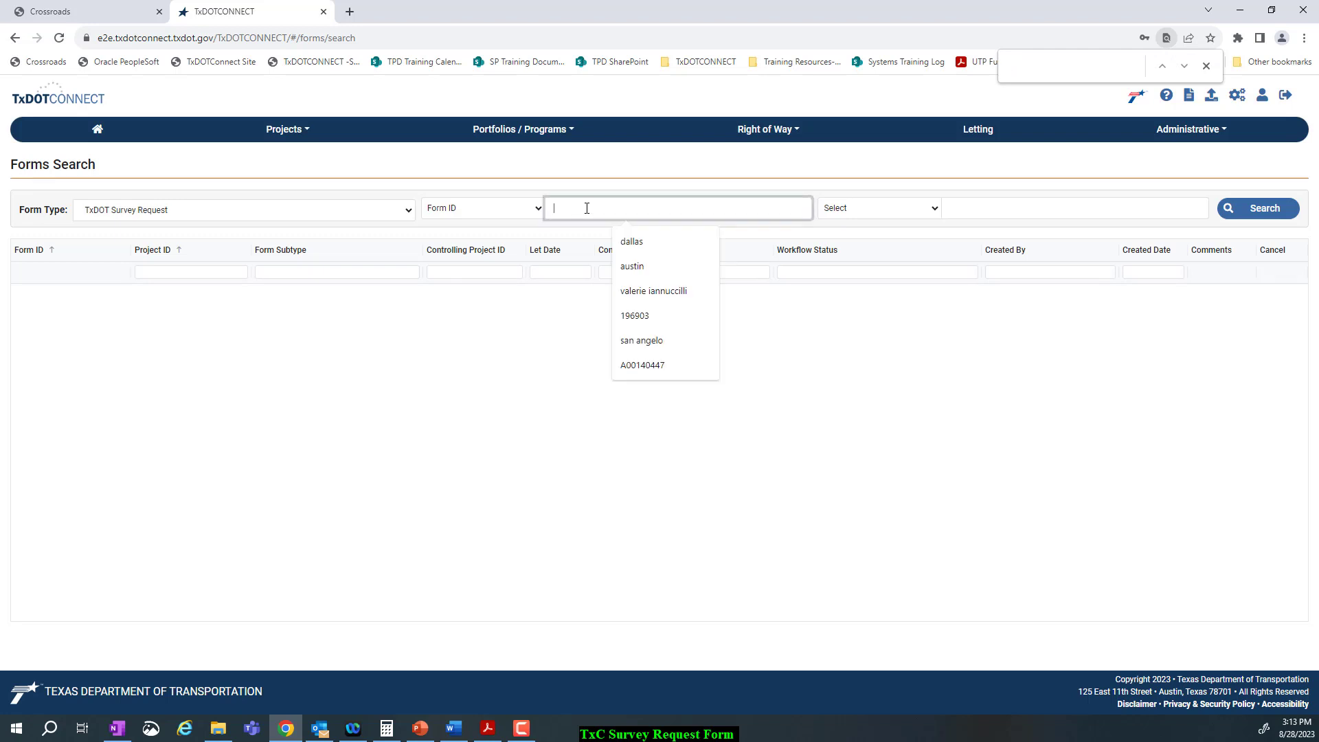
{"action": "key", "text": "ctrl+v"}
{"action": "left_click", "coordinate": [1259, 208]}
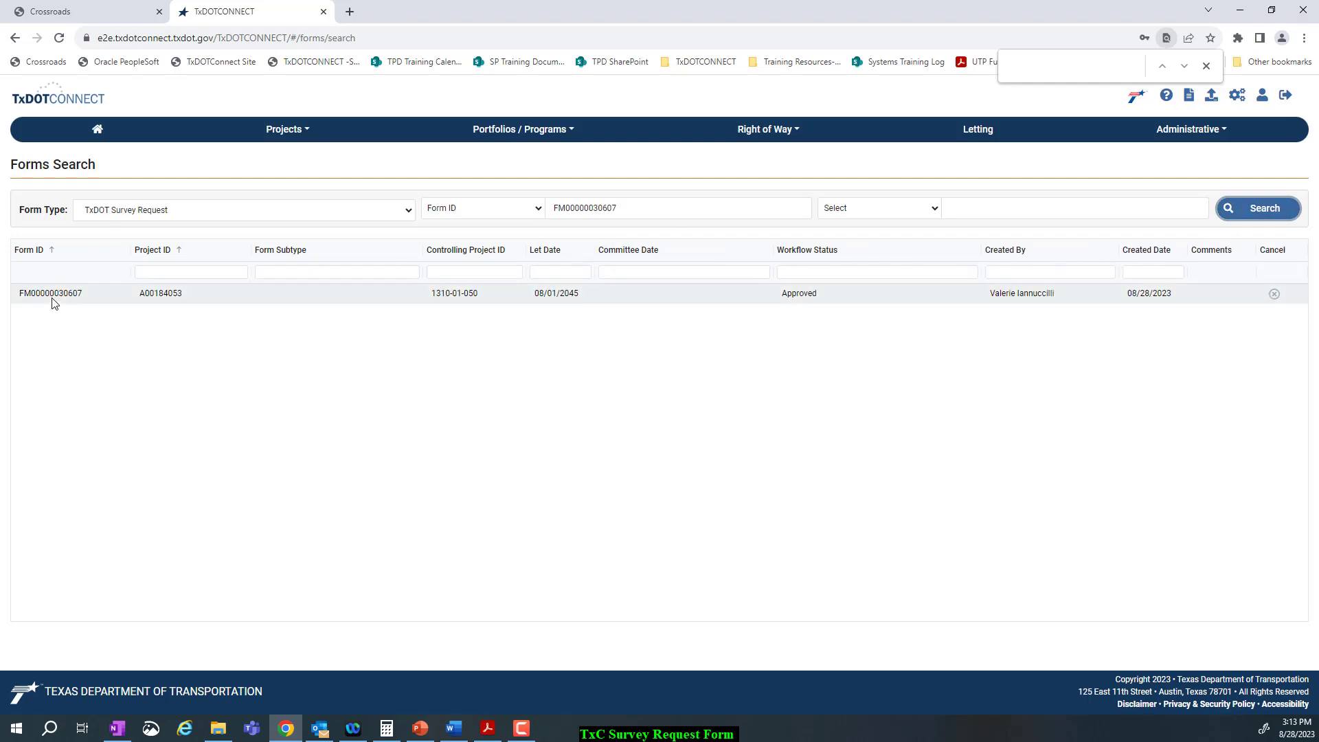
{"action": "left_click", "coordinate": [54, 297]}
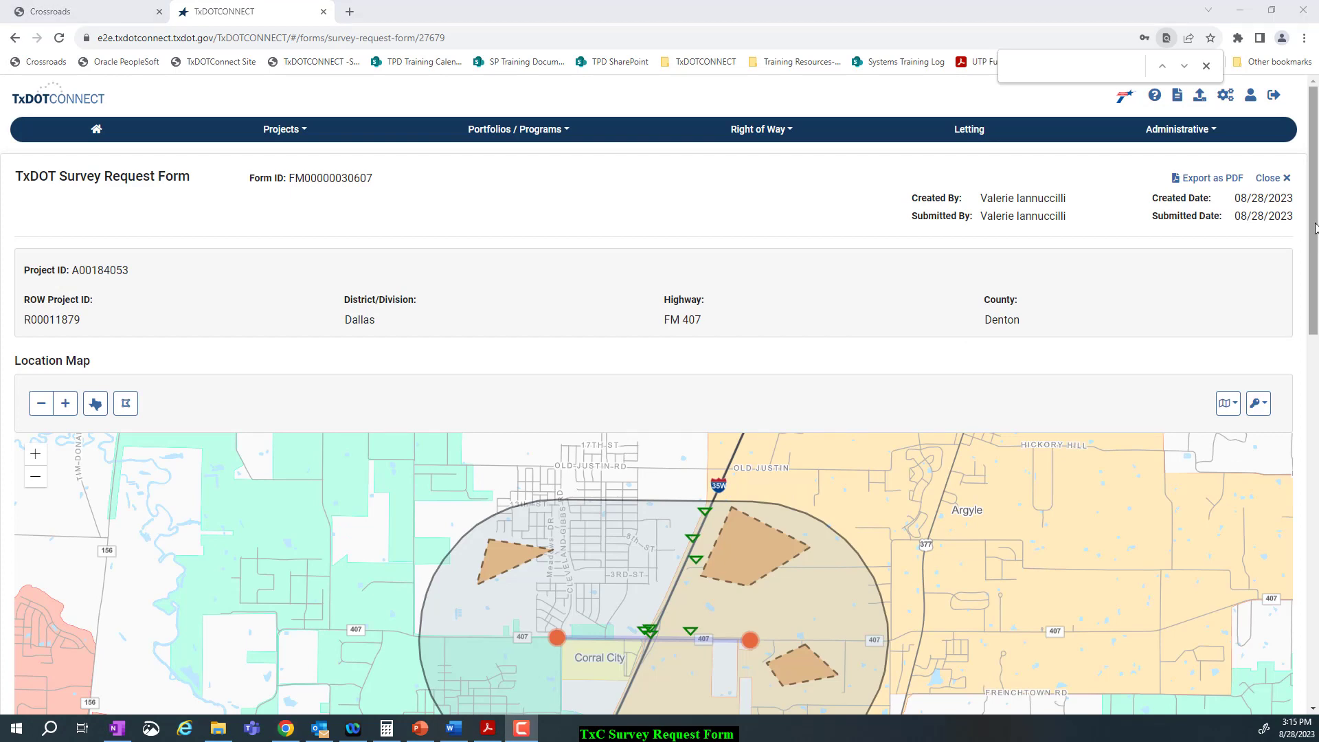
{"action": "left_click_drag", "start_coordinate": [1315, 227], "coordinate": [1316, 331]}
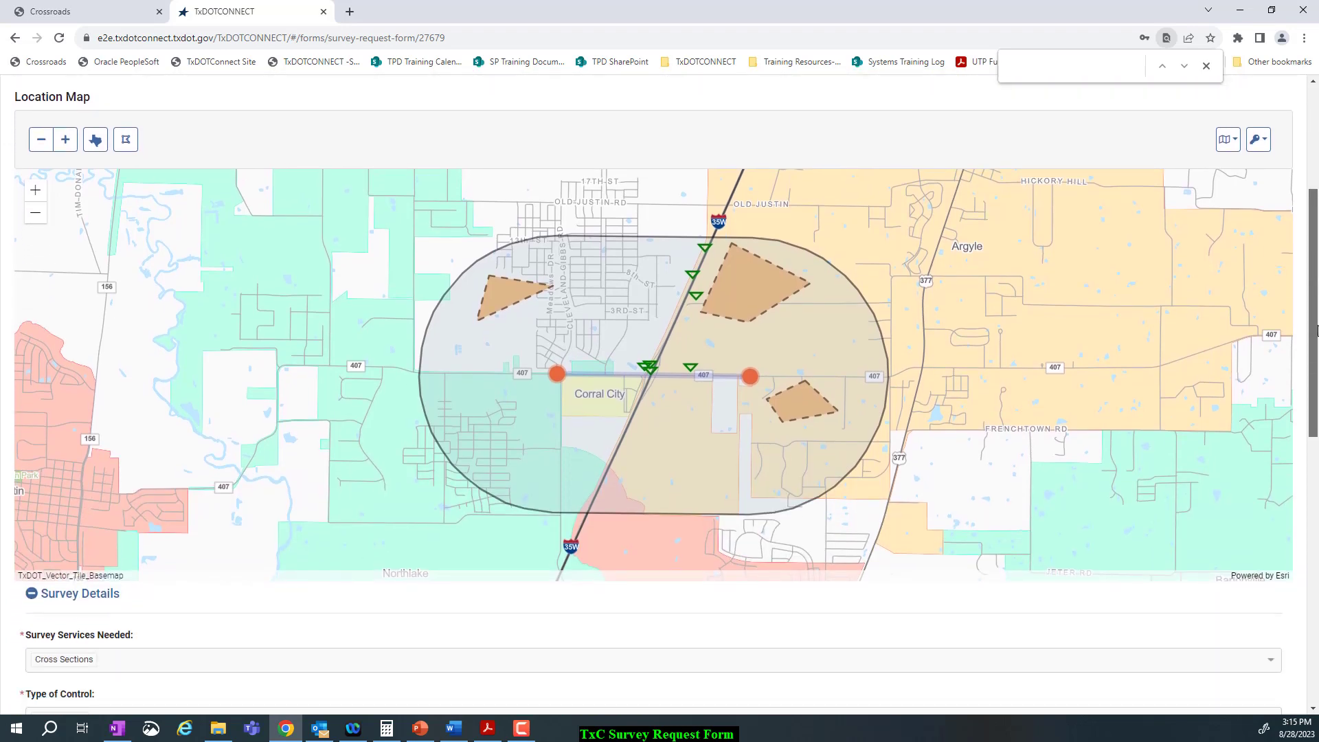
{"action": "left_click_drag", "start_coordinate": [1317, 332], "coordinate": [1309, 239]}
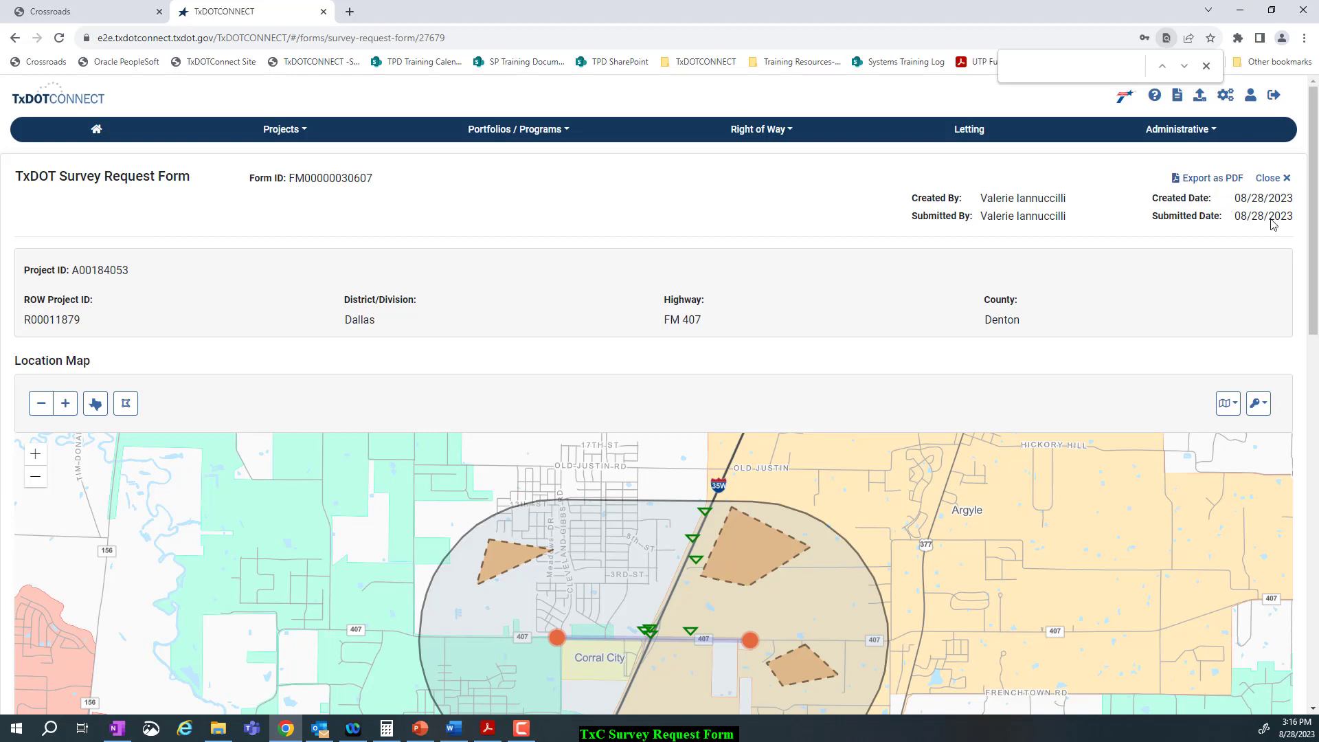
{"action": "mouse_move", "coordinate": [1313, 220]}
{"action": "left_mouse_down"}
{"action": "mouse_move", "coordinate": [1313, 251]}
{"action": "mouse_move", "coordinate": [1312, 214]}
{"action": "left_mouse_up"}
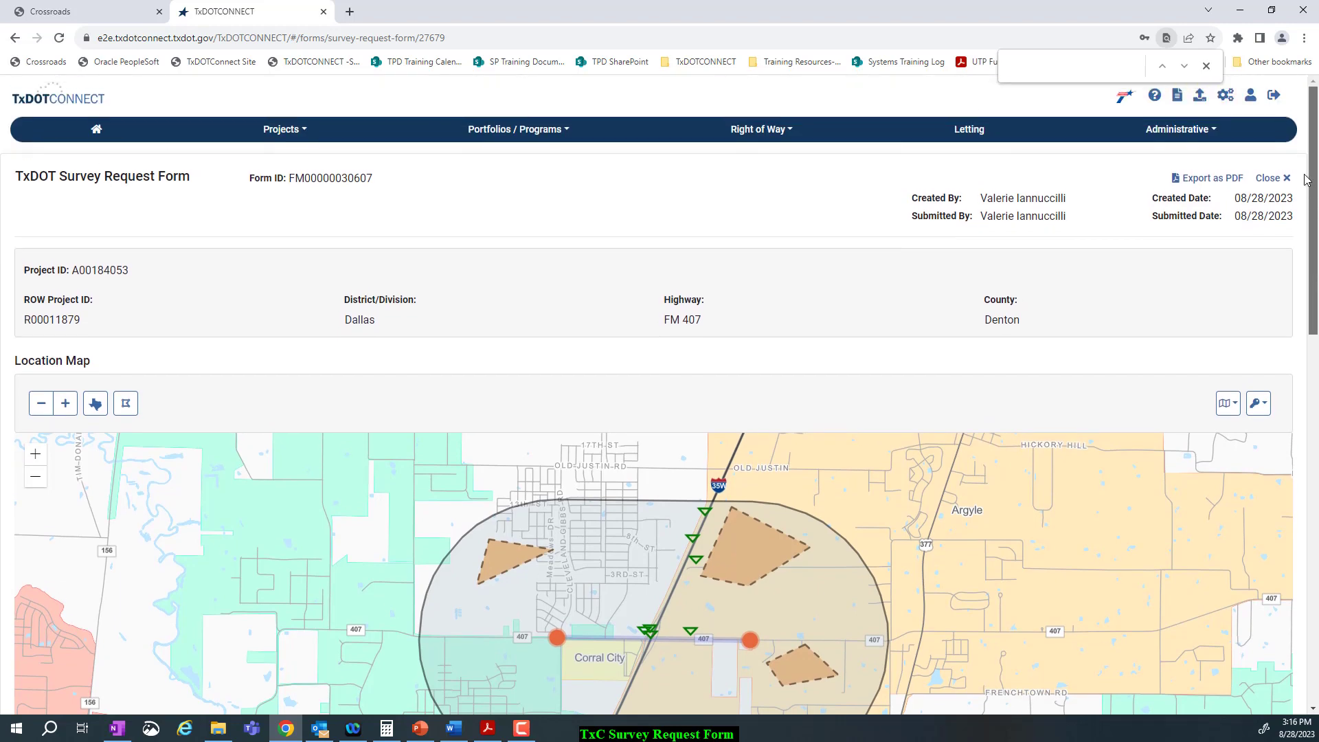
- Search the projects by Project ID A00184053 and open the FM 407 project
{"action": "left_click", "coordinate": [283, 130]}
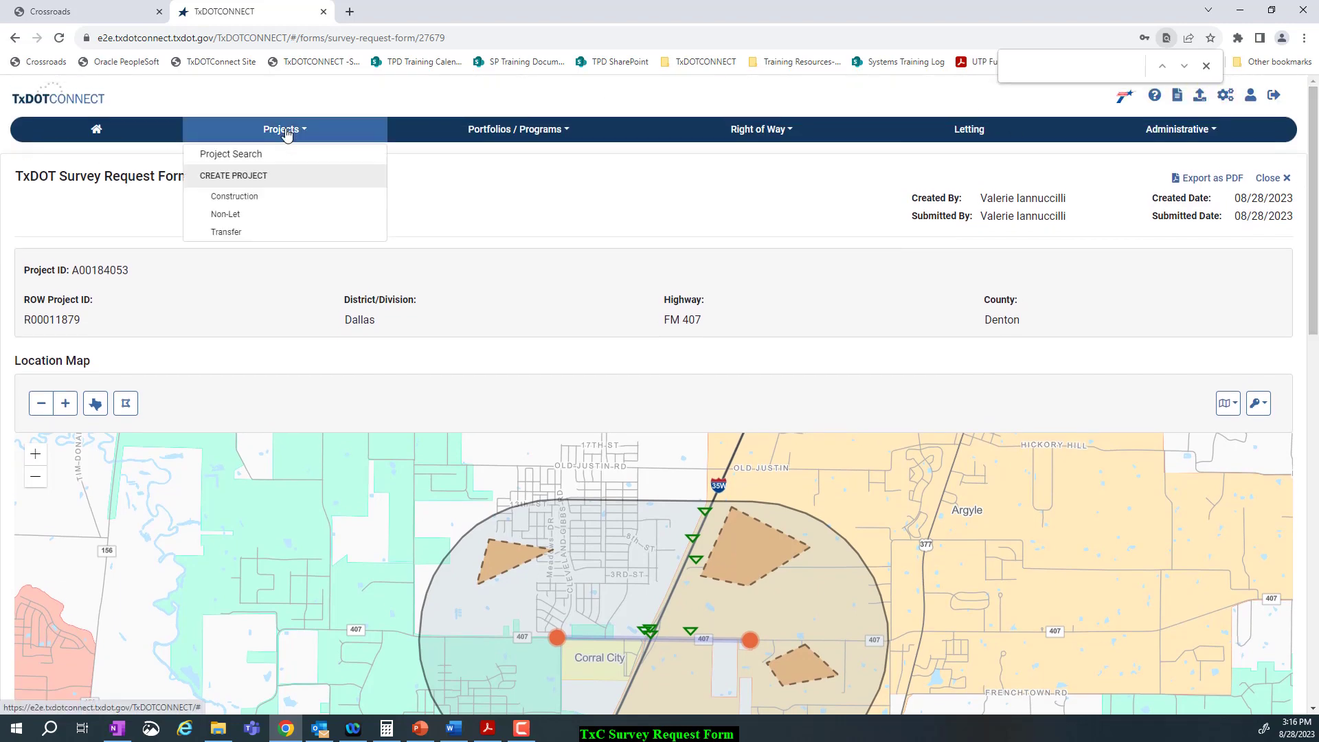
{"action": "left_click", "coordinate": [265, 156]}
{"action": "left_click", "coordinate": [128, 214]}
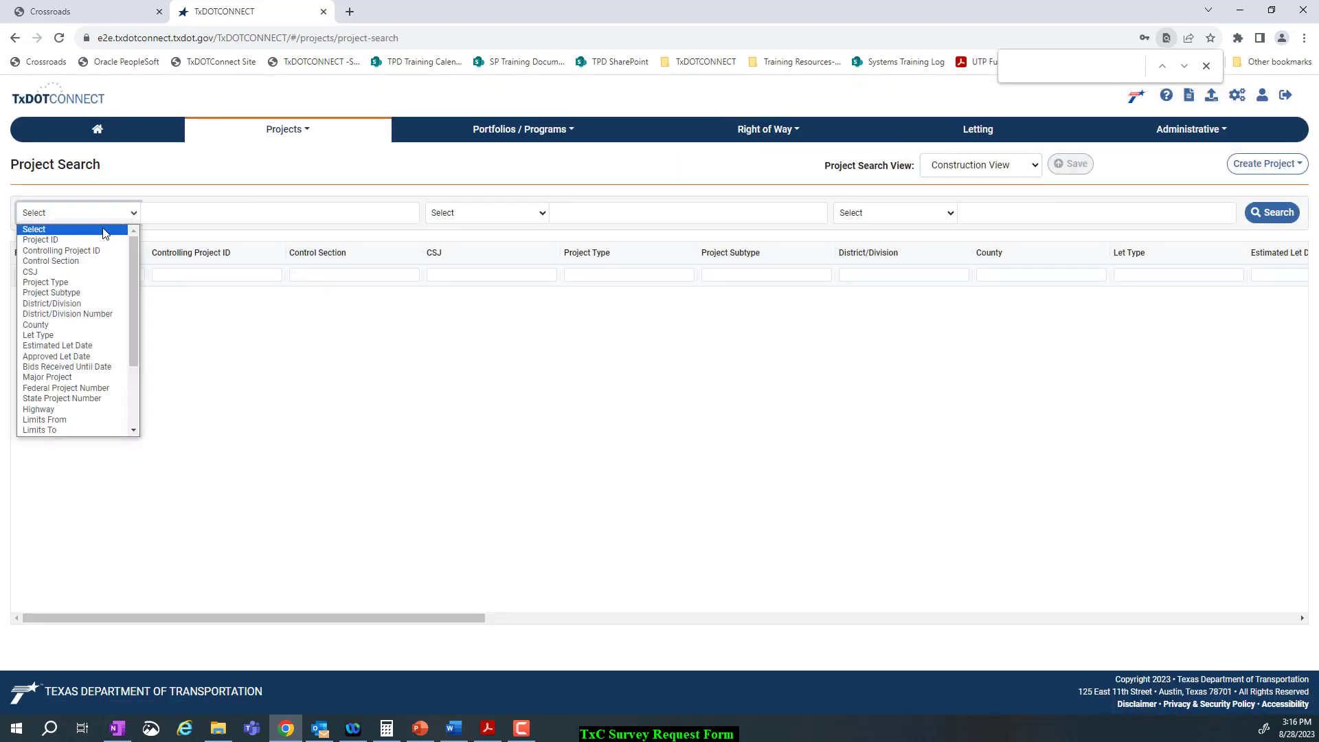
{"action": "left_click", "coordinate": [85, 240]}
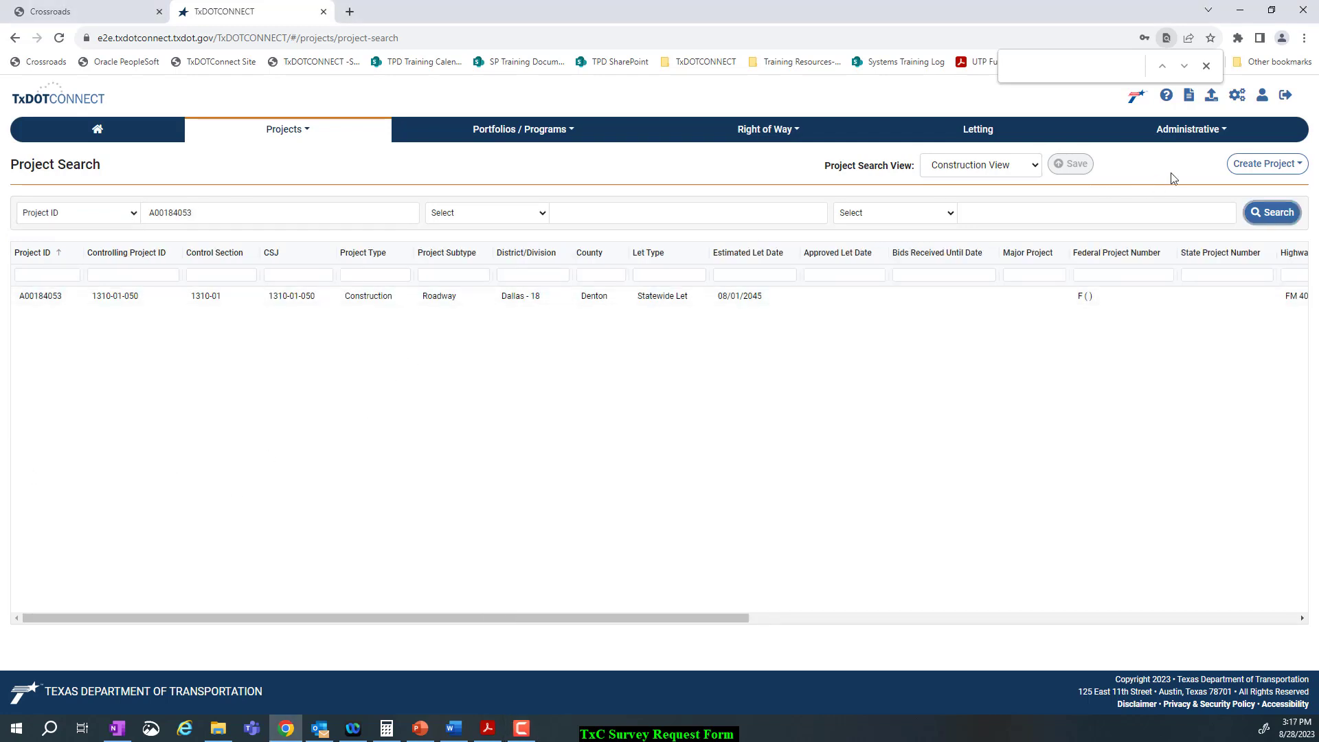
{"action": "left_click", "coordinate": [33, 297]}
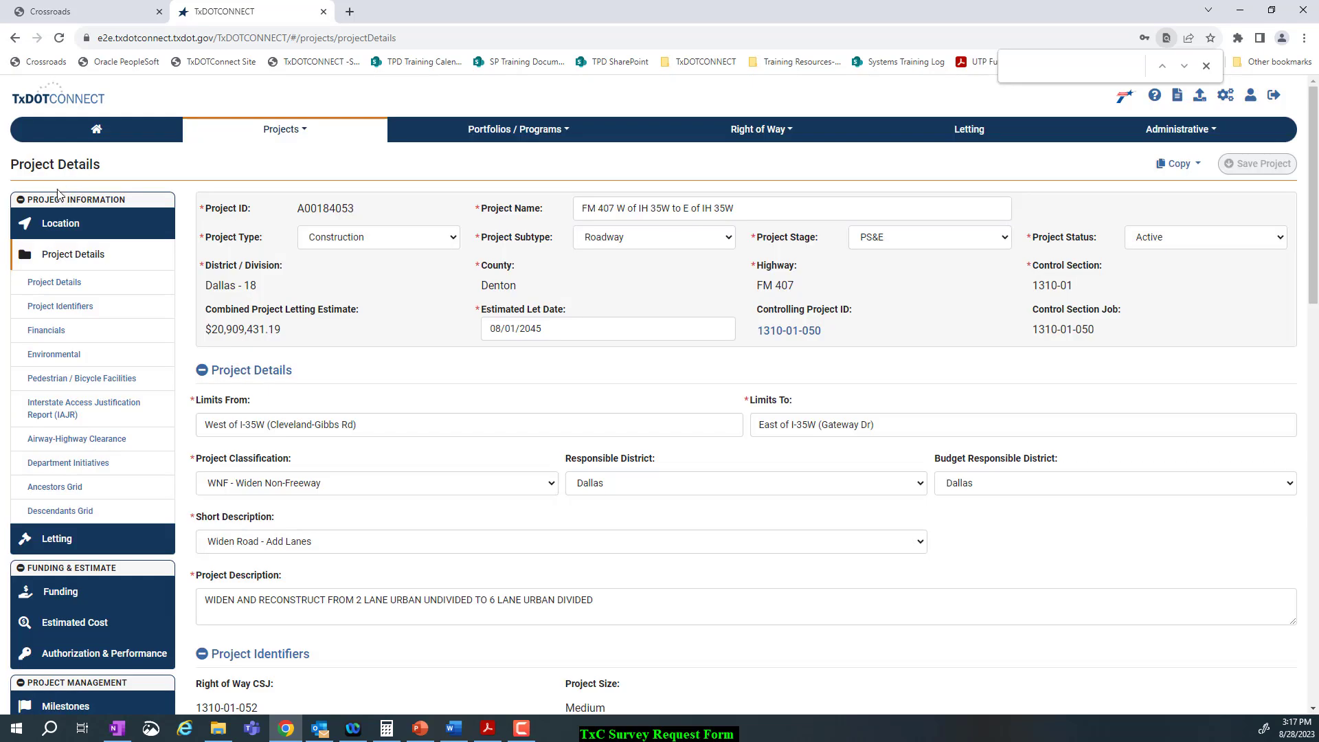
- Collapse the four navigation sections from Project Information to Engineer's Estimate, and view the project's Workflow, Forms & Documents page down to Documents
{"action": "left_click", "coordinate": [22, 201]}
{"action": "left_click", "coordinate": [20, 222]}
{"action": "left_click", "coordinate": [21, 244]}
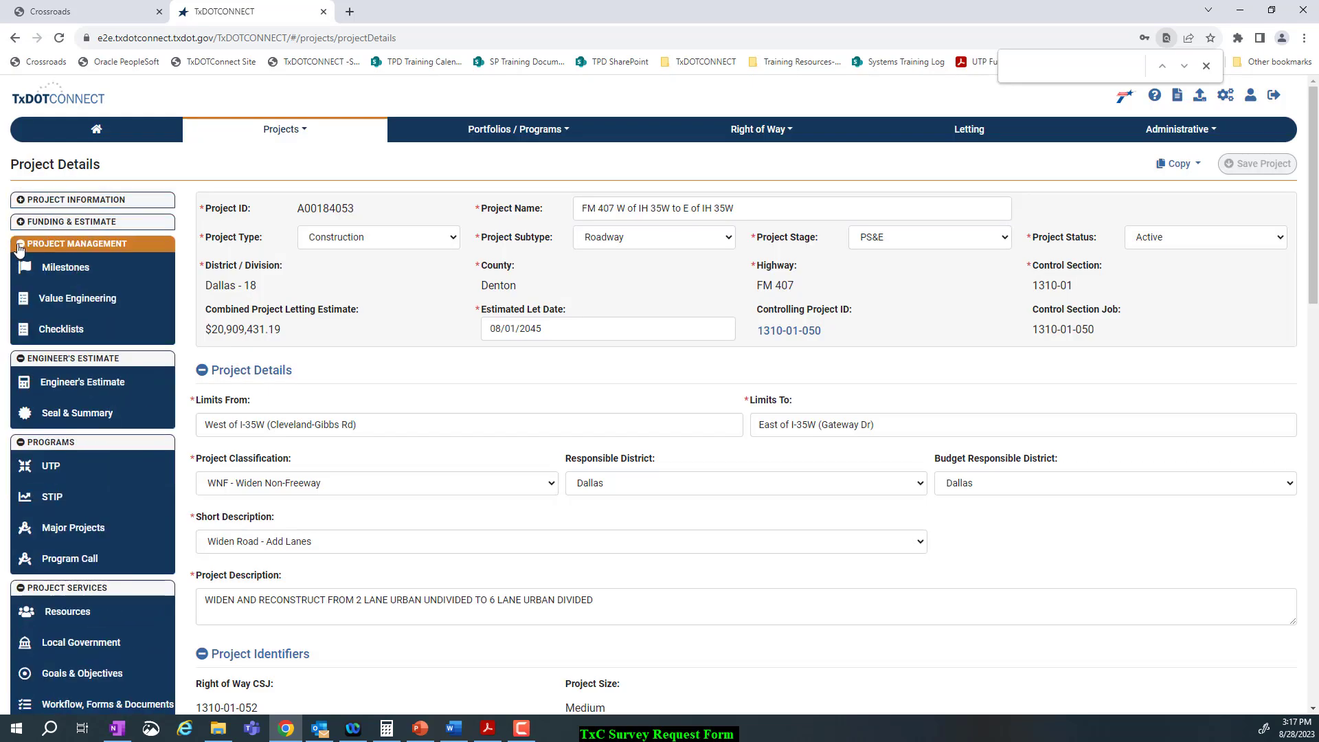
{"action": "left_click", "coordinate": [22, 265]}
{"action": "left_click", "coordinate": [128, 547]}
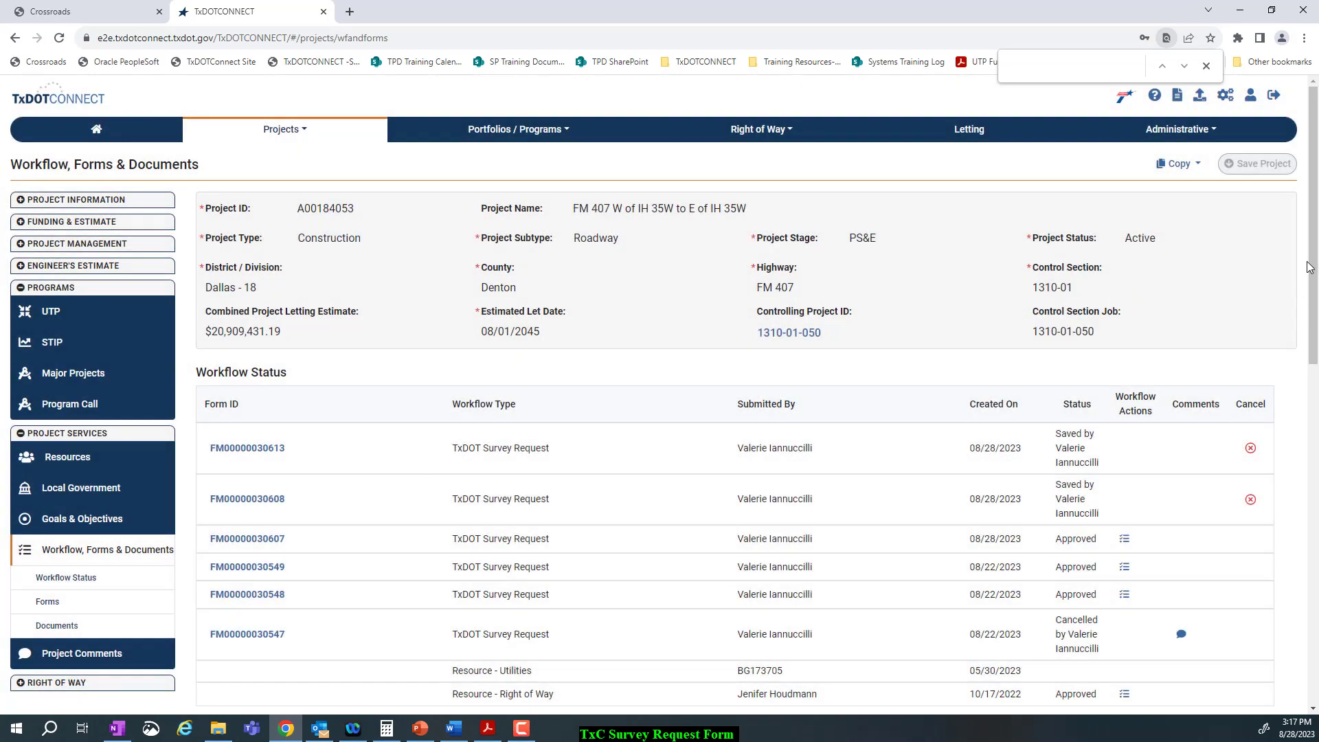
{"action": "left_click_drag", "start_coordinate": [1313, 257], "coordinate": [1317, 416]}
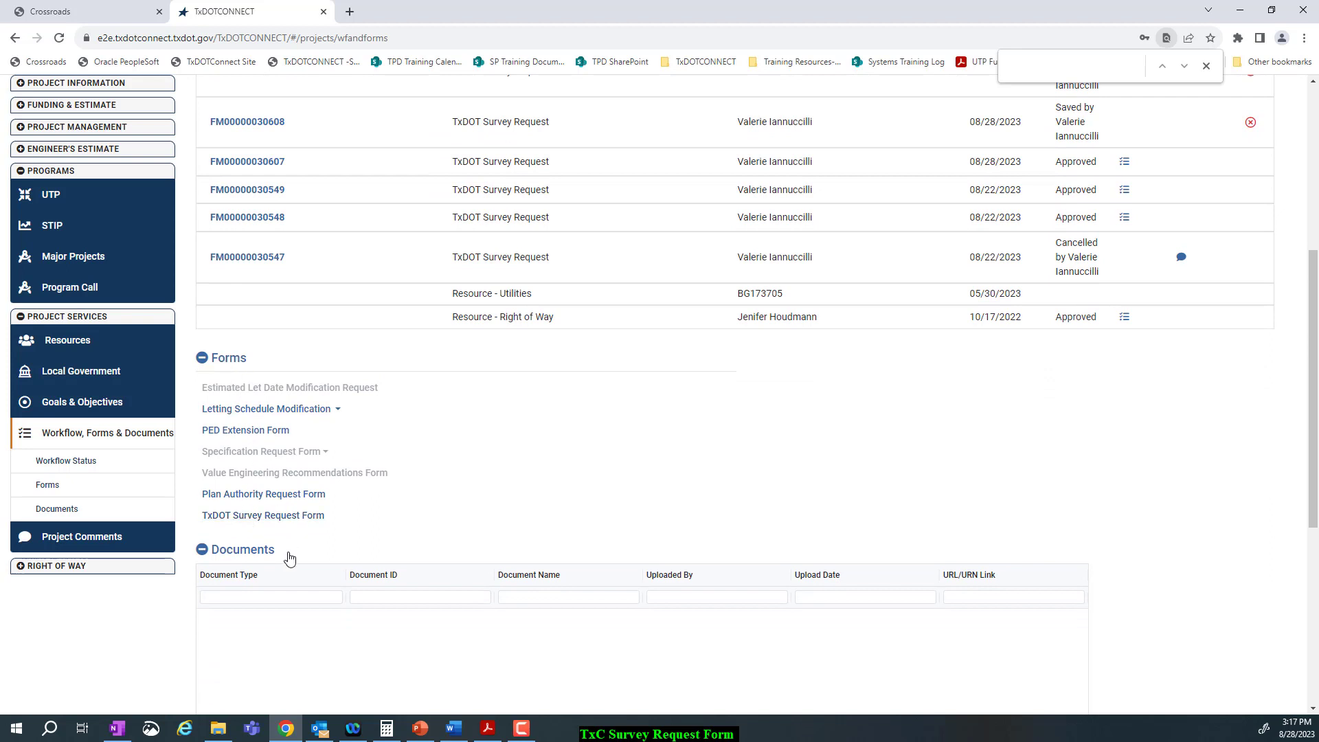
- Open a new TxDOT Survey Request Form and review its location map, Survey Details fields and submission options
{"action": "left_click", "coordinate": [250, 517]}
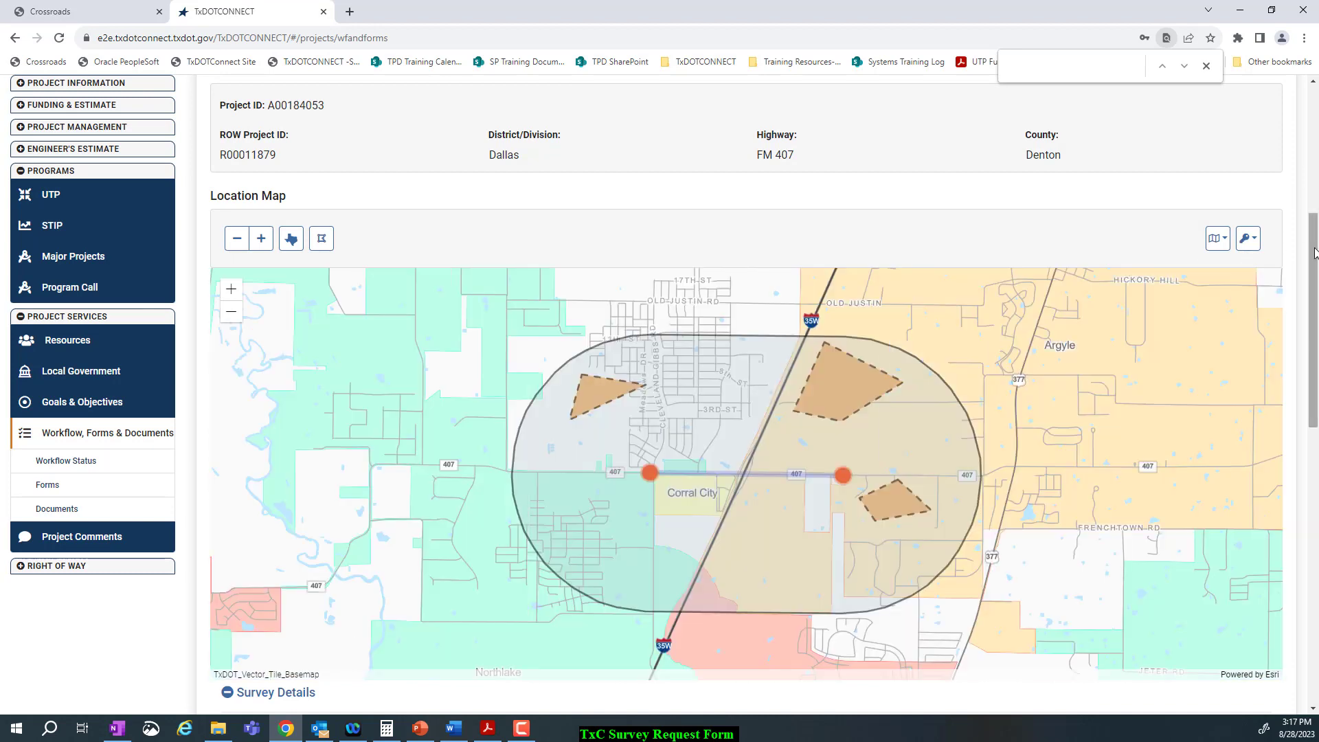
{"action": "left_click_drag", "start_coordinate": [1314, 252], "coordinate": [1313, 393]}
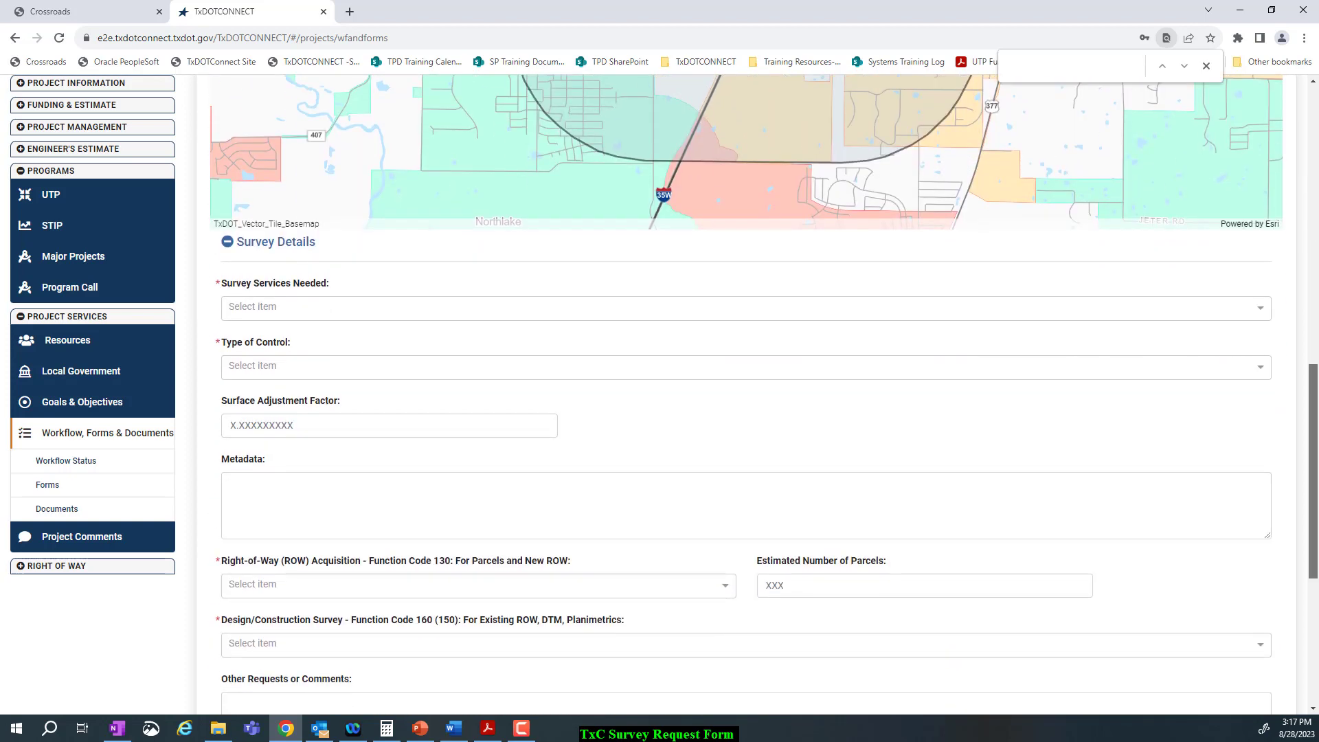
{"action": "scroll", "coordinate": [1199, 466], "scroll_direction": "down", "scroll_amount": 5}
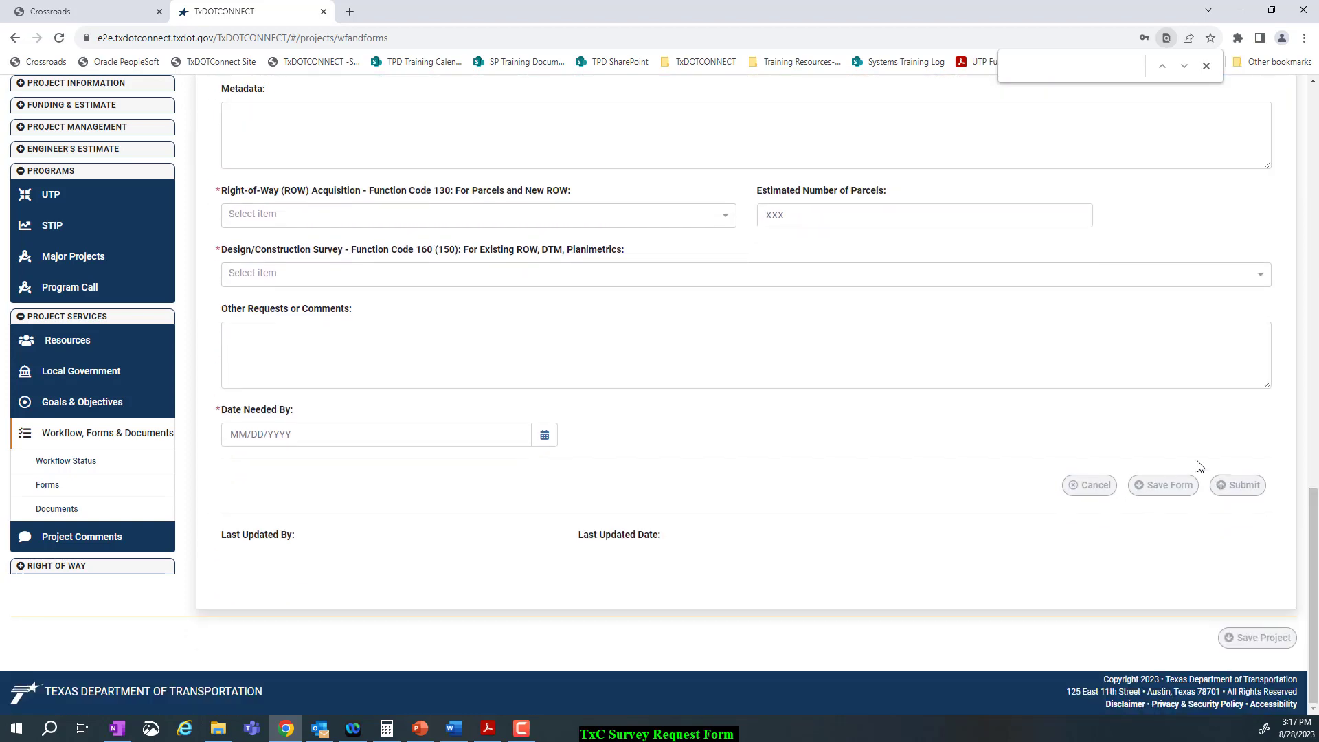
{"action": "left_click_drag", "start_coordinate": [1313, 530], "coordinate": [1307, 434]}
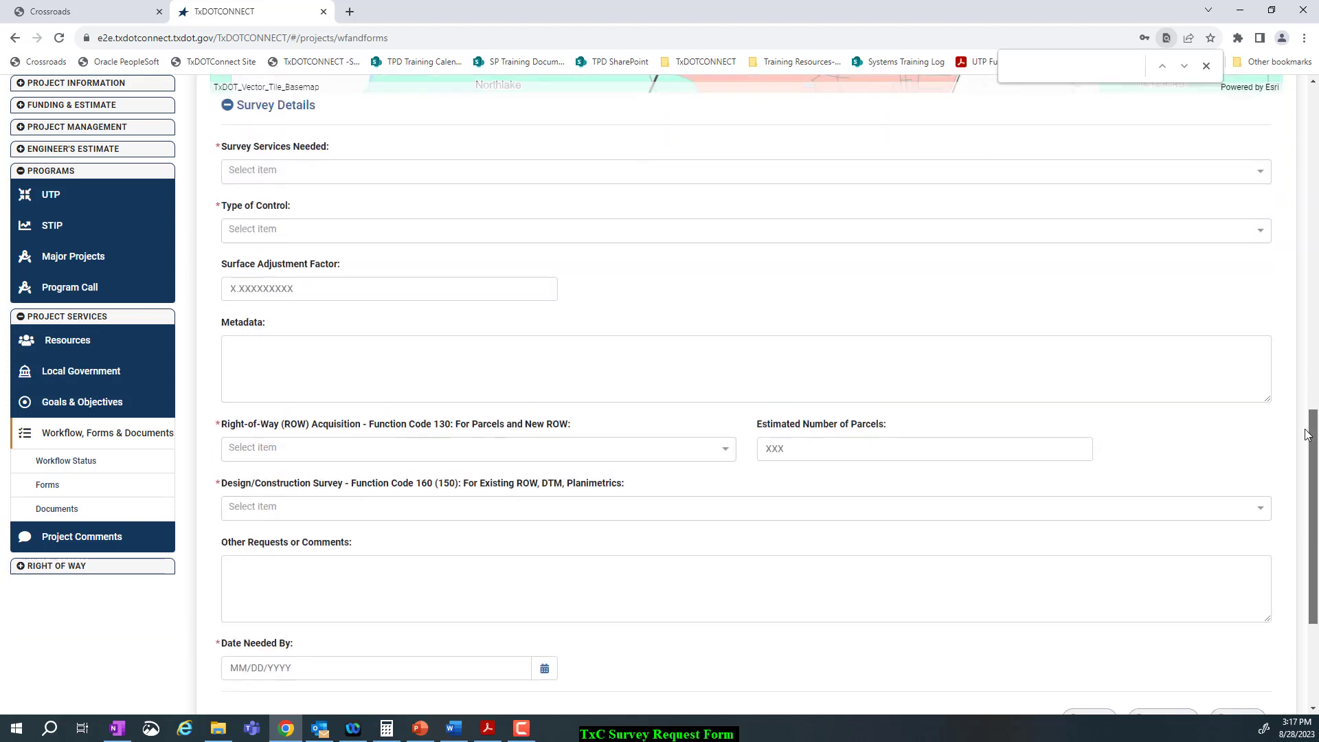
{"action": "scroll", "coordinate": [1278, 265], "scroll_direction": "up", "scroll_amount": 10}
{"action": "scroll", "coordinate": [1275, 247], "scroll_direction": "down", "scroll_amount": 2}
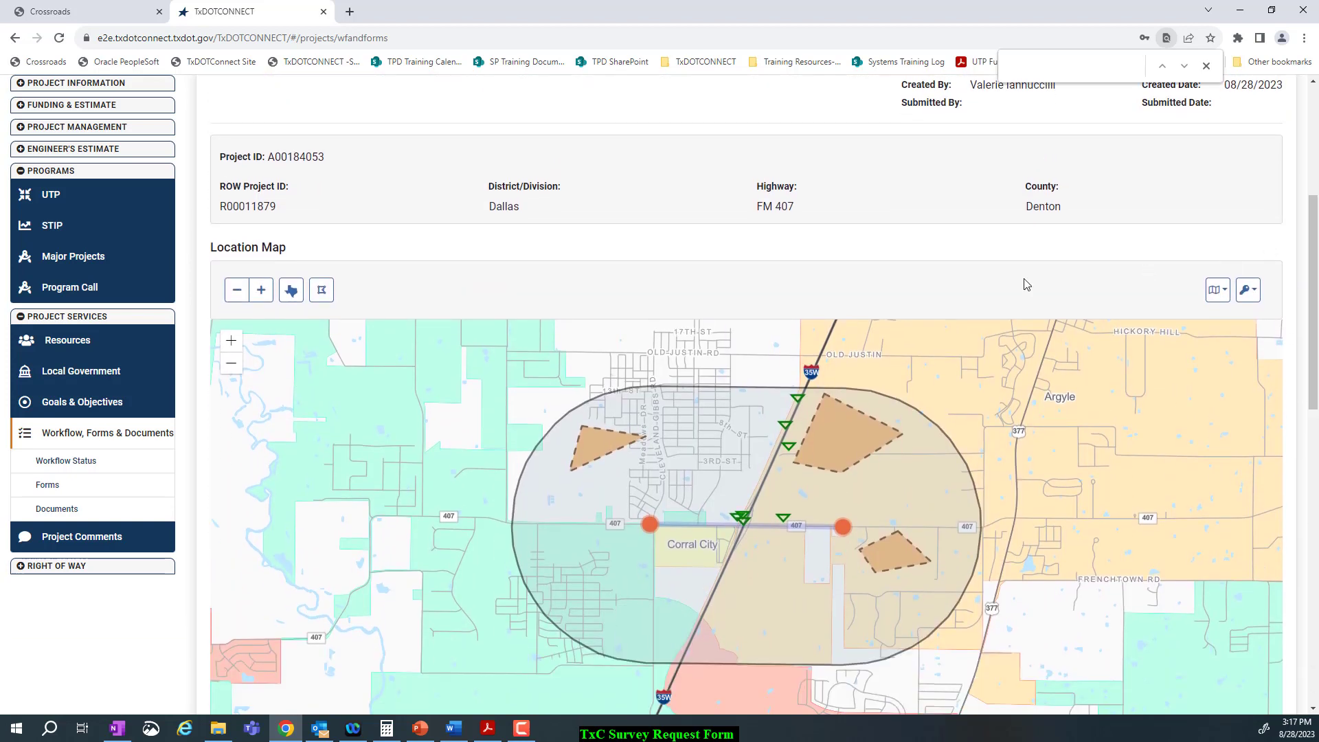
- Sketch a three-point survey area on the location map just south of FM 407, and close the request form without saving
{"action": "left_click", "coordinate": [324, 296]}
{"action": "left_click", "coordinate": [823, 596]}
{"action": "left_click", "coordinate": [753, 627]}
{"action": "left_click", "coordinate": [726, 576]}
{"action": "left_click_drag", "start_coordinate": [1313, 362], "coordinate": [1313, 339]}
{"action": "scroll", "coordinate": [1311, 326], "scroll_direction": "up", "scroll_amount": 5}
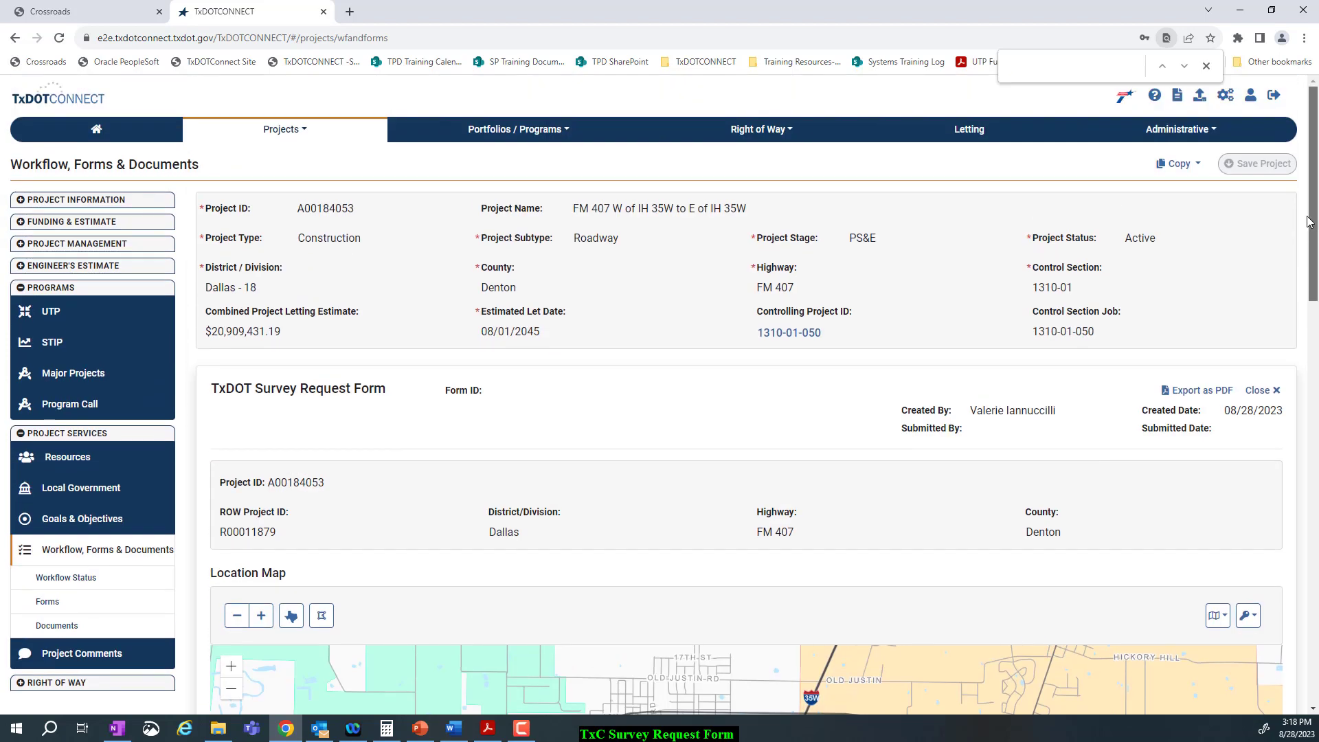
{"action": "left_click", "coordinate": [1265, 391]}
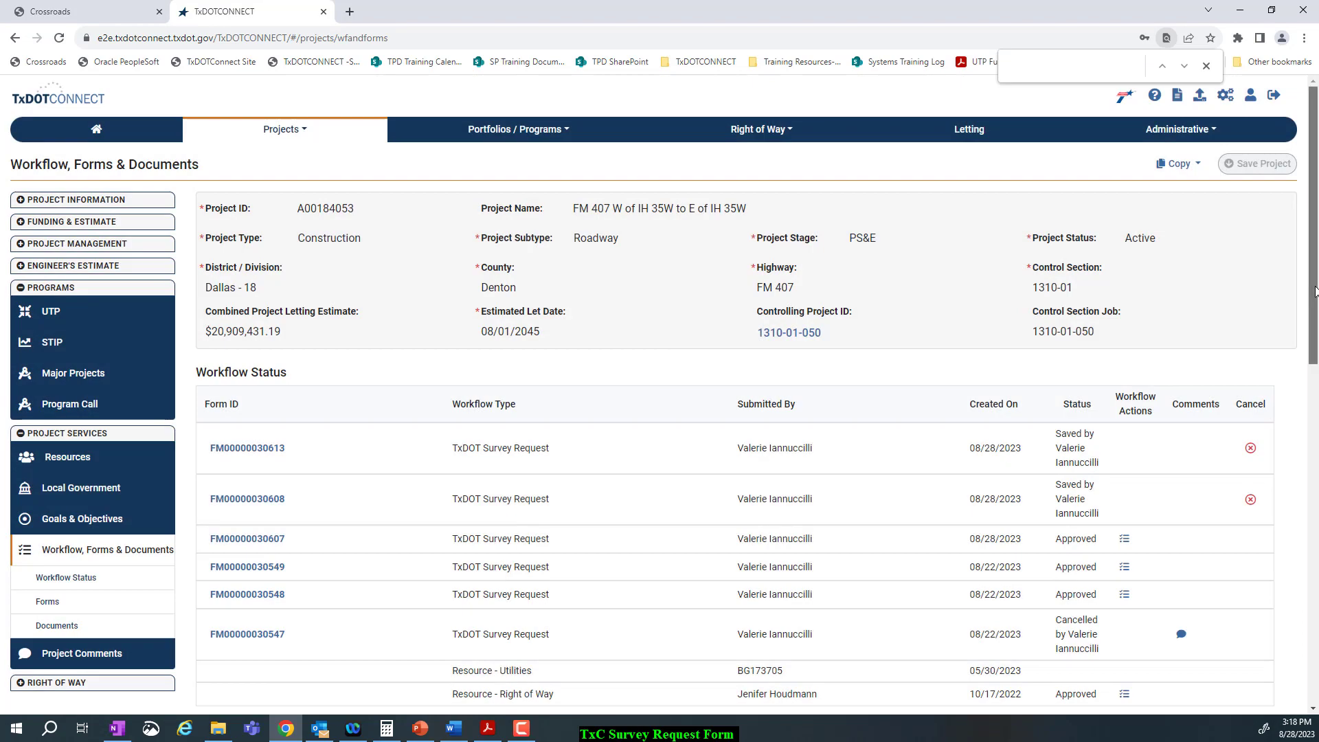
{"action": "left_click_drag", "start_coordinate": [1314, 303], "coordinate": [1316, 364]}
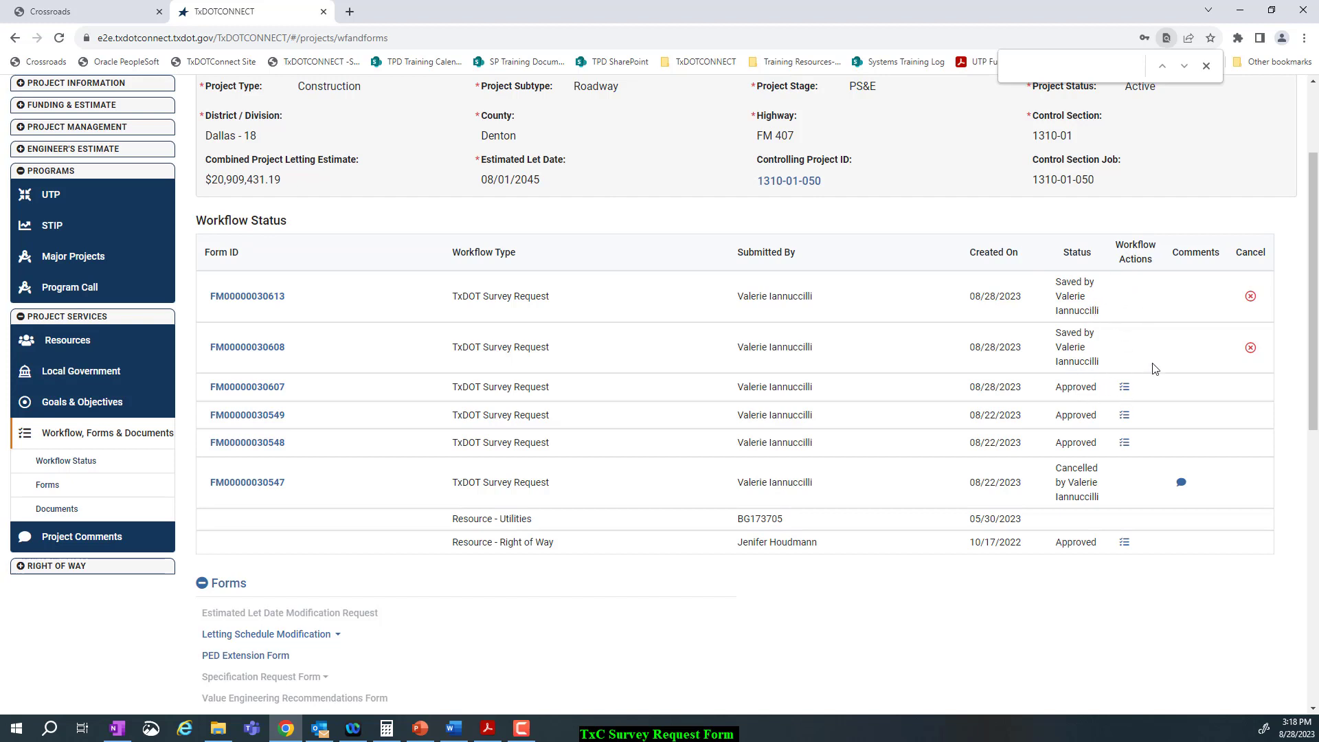
{"action": "left_click", "coordinate": [1126, 389]}
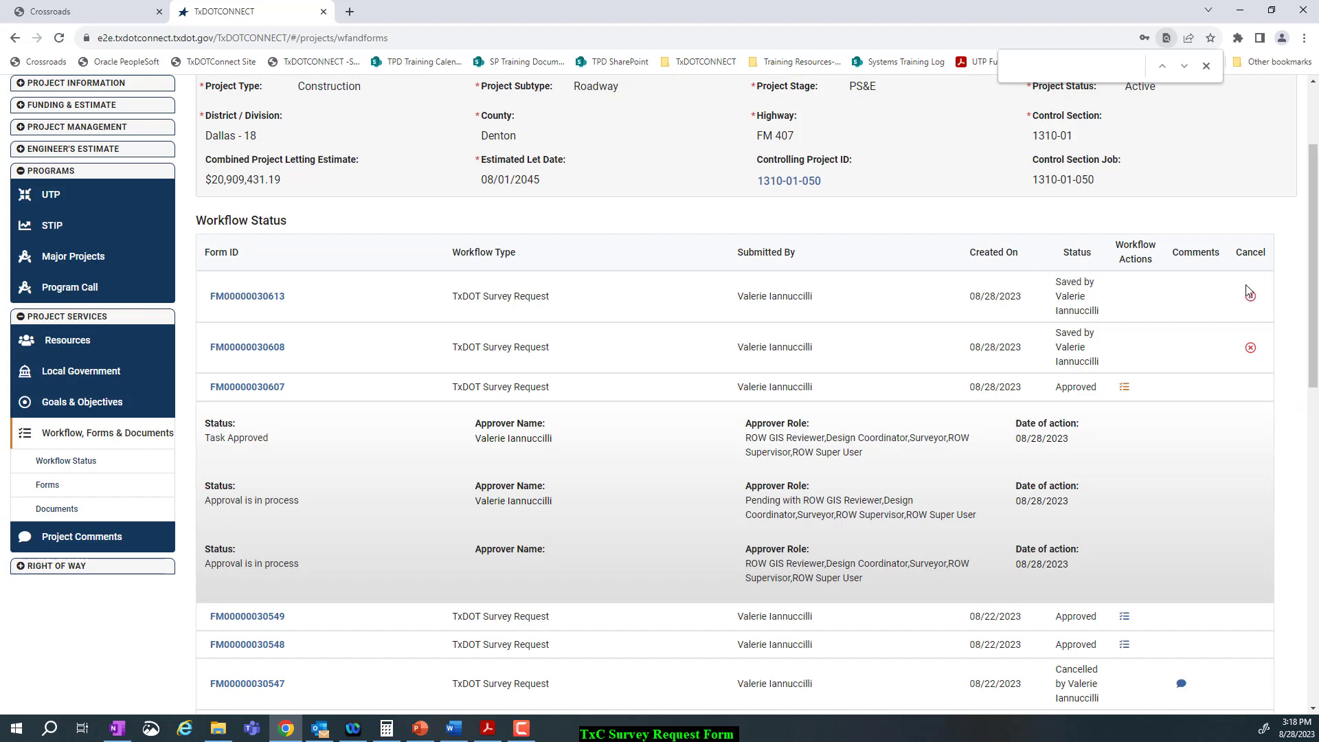
{"action": "mouse_move", "coordinate": [1313, 292]}
{"action": "left_mouse_down"}
{"action": "mouse_move", "coordinate": [1314, 348]}
{"action": "mouse_move", "coordinate": [1314, 266]}
{"action": "left_mouse_up"}
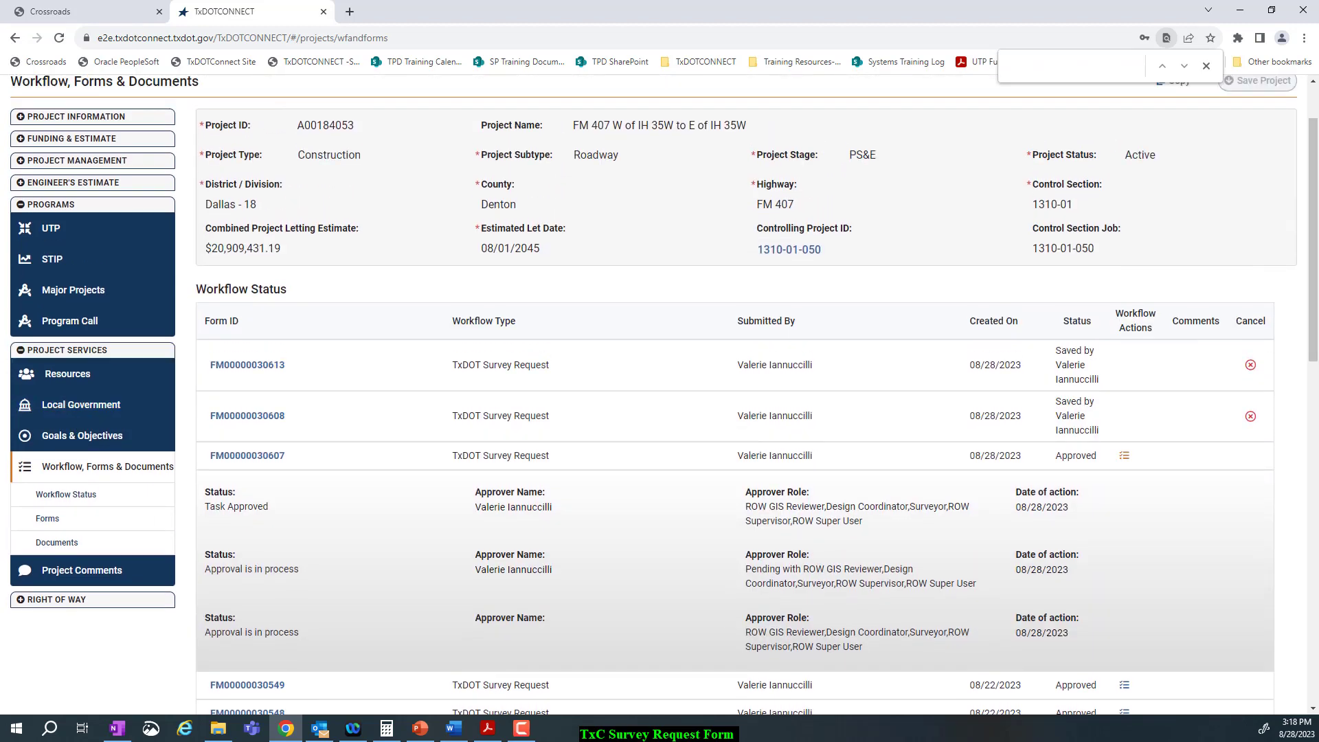
- Switch to PowerPoint and start the slide show from the "Email Example #1" slide
{"action": "key", "text": "alt+Tab"}
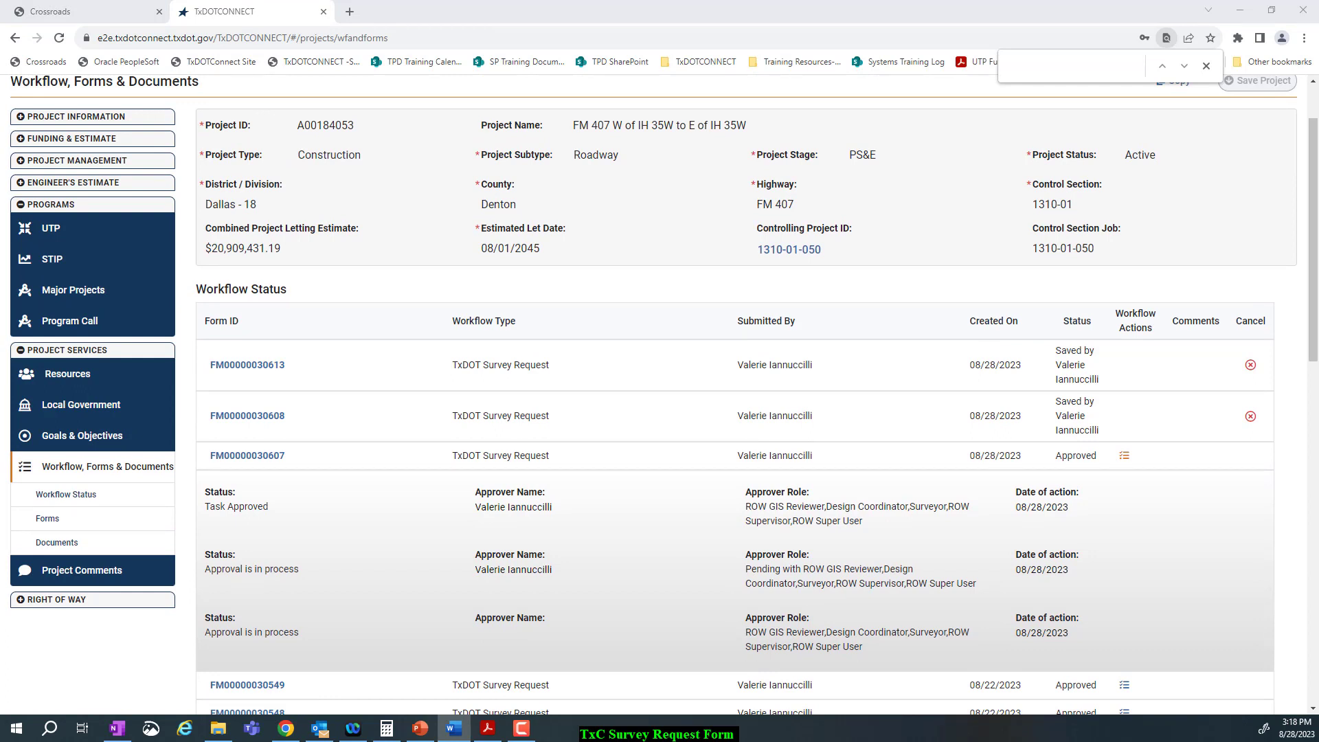
{"action": "key", "text": "alt+Tab"}
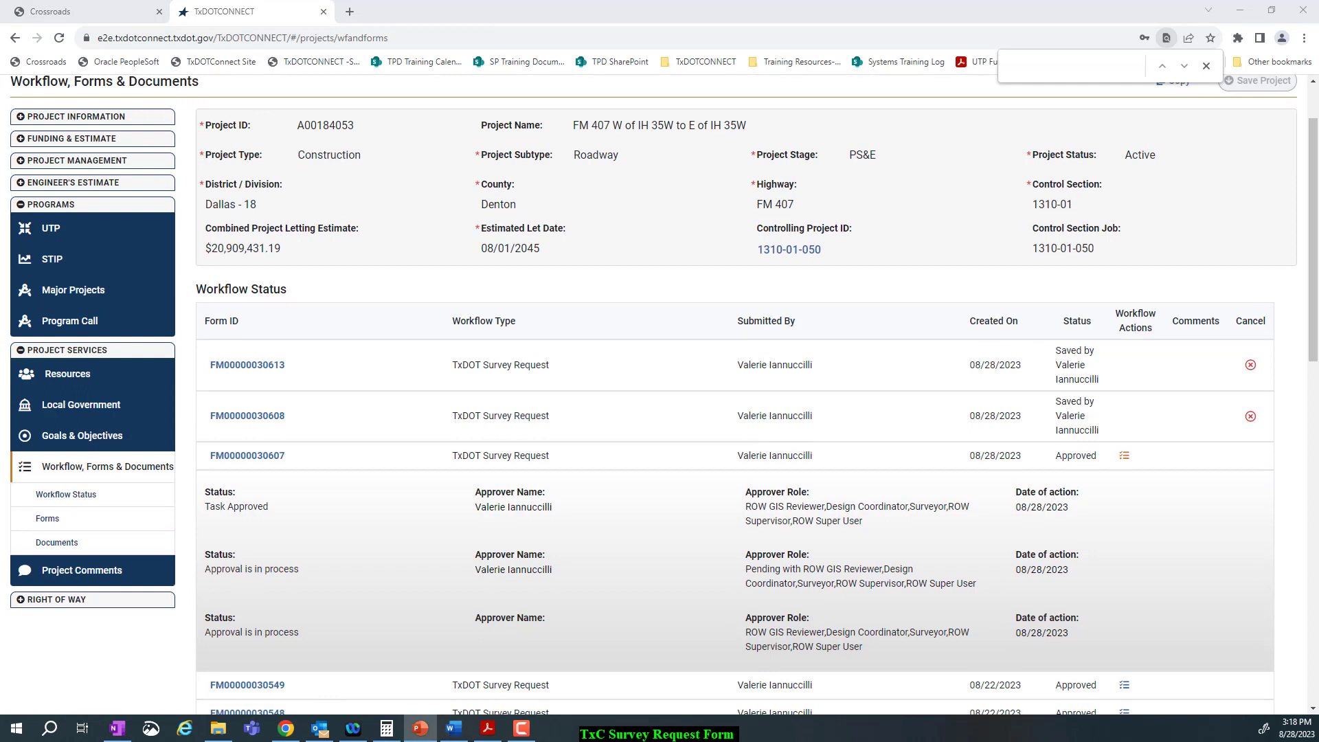
{"action": "key", "text": "shift+F5"}
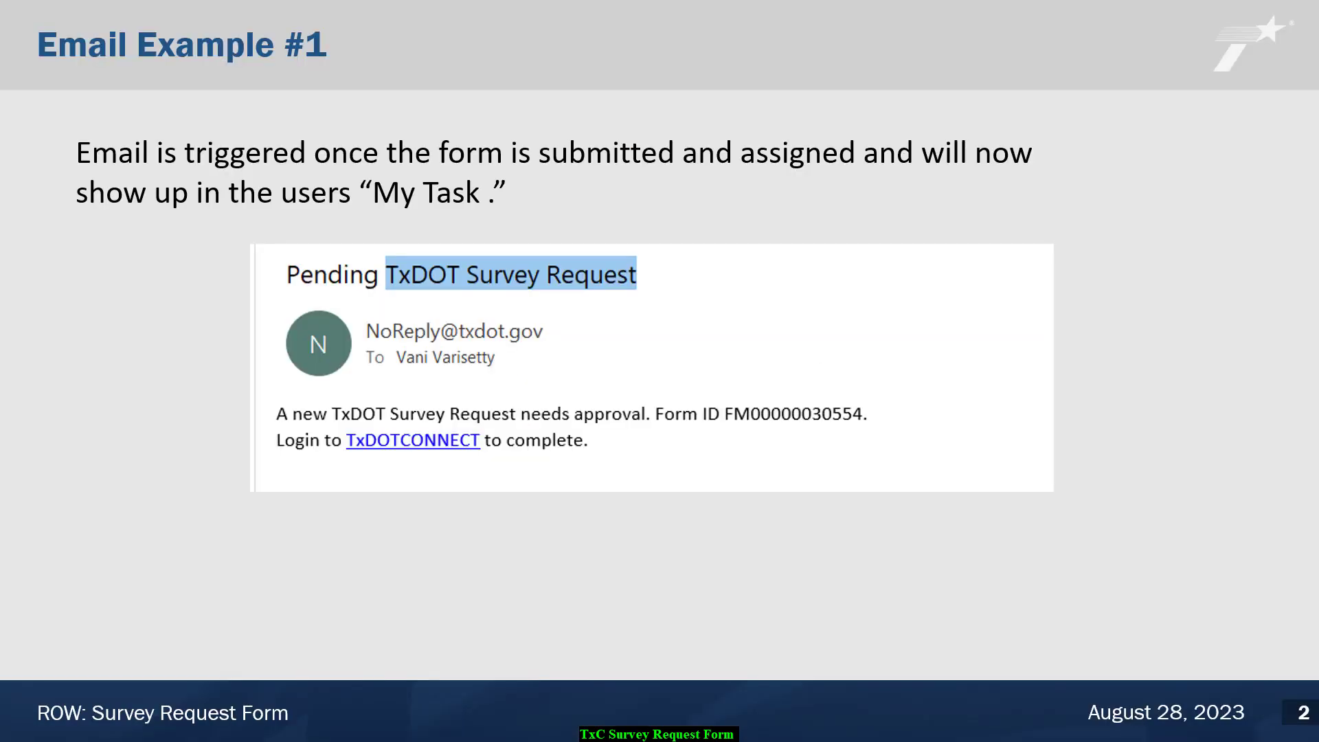